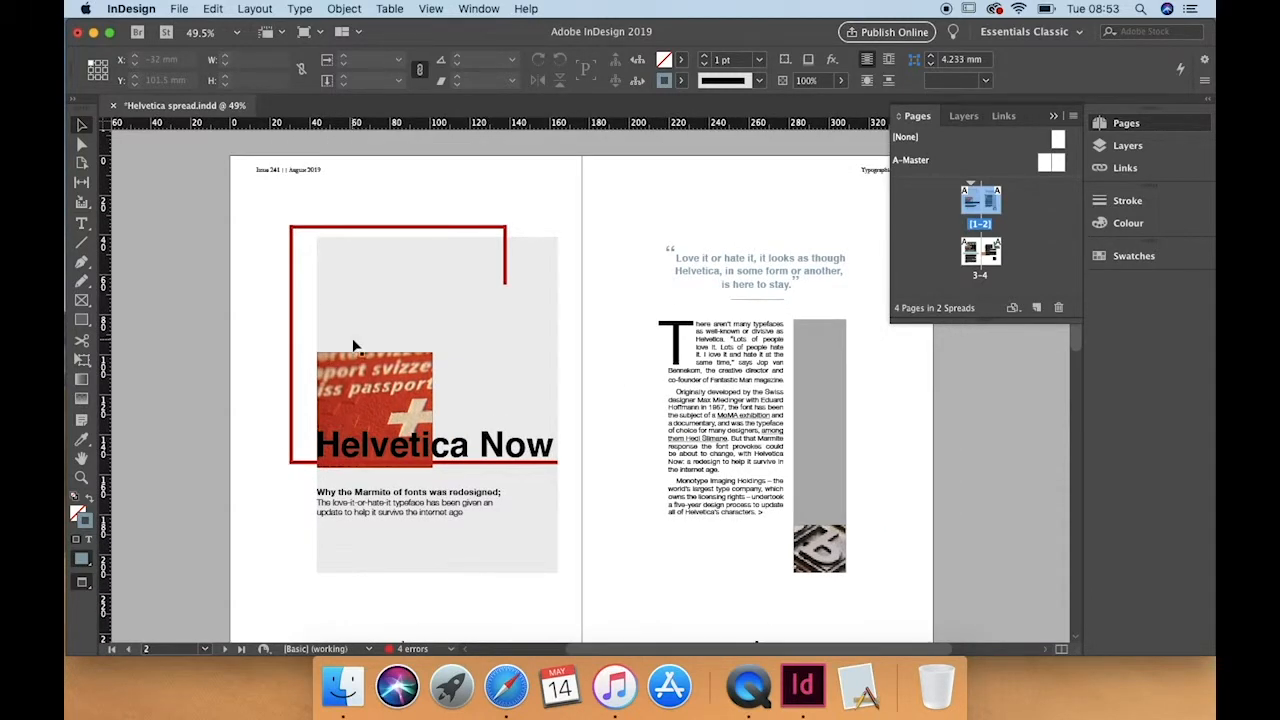
Create a new document named Double spread, 176 × 250 mm portrait, with 4 facing pages and 12 mm margins.
{"action": "key", "text": "super+n"}
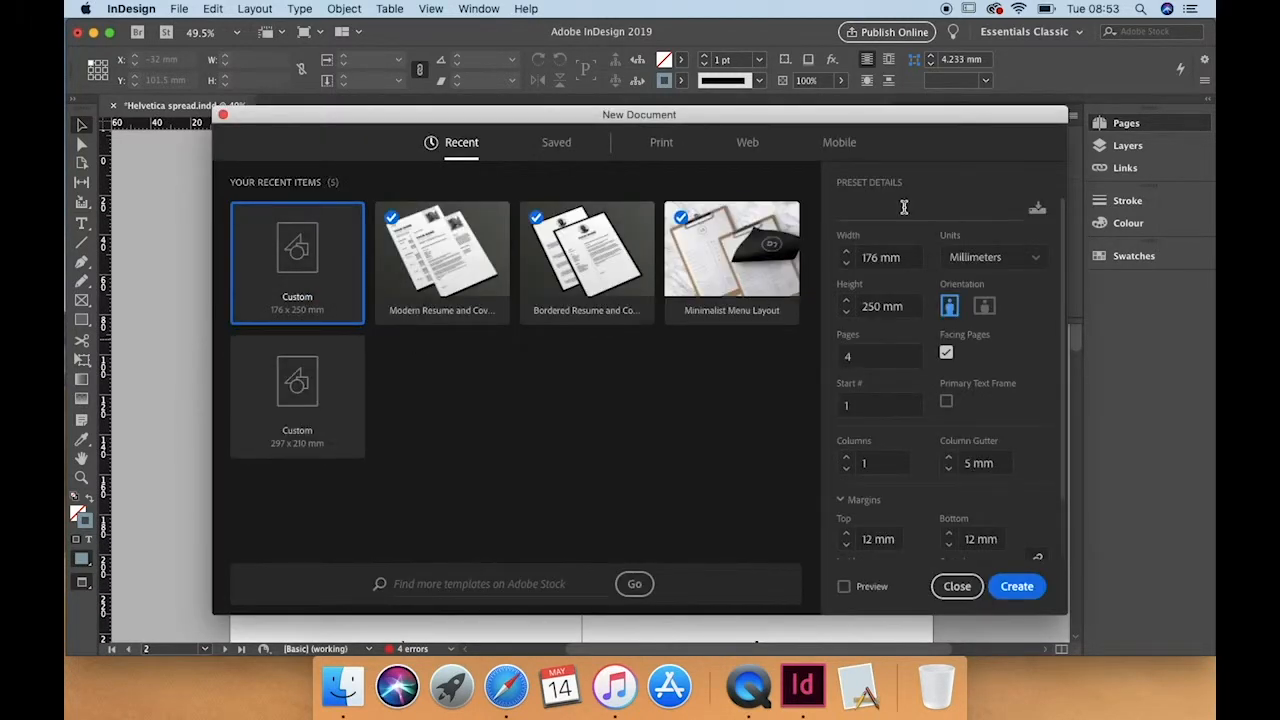
{"action": "type", "text": "Double spread"}
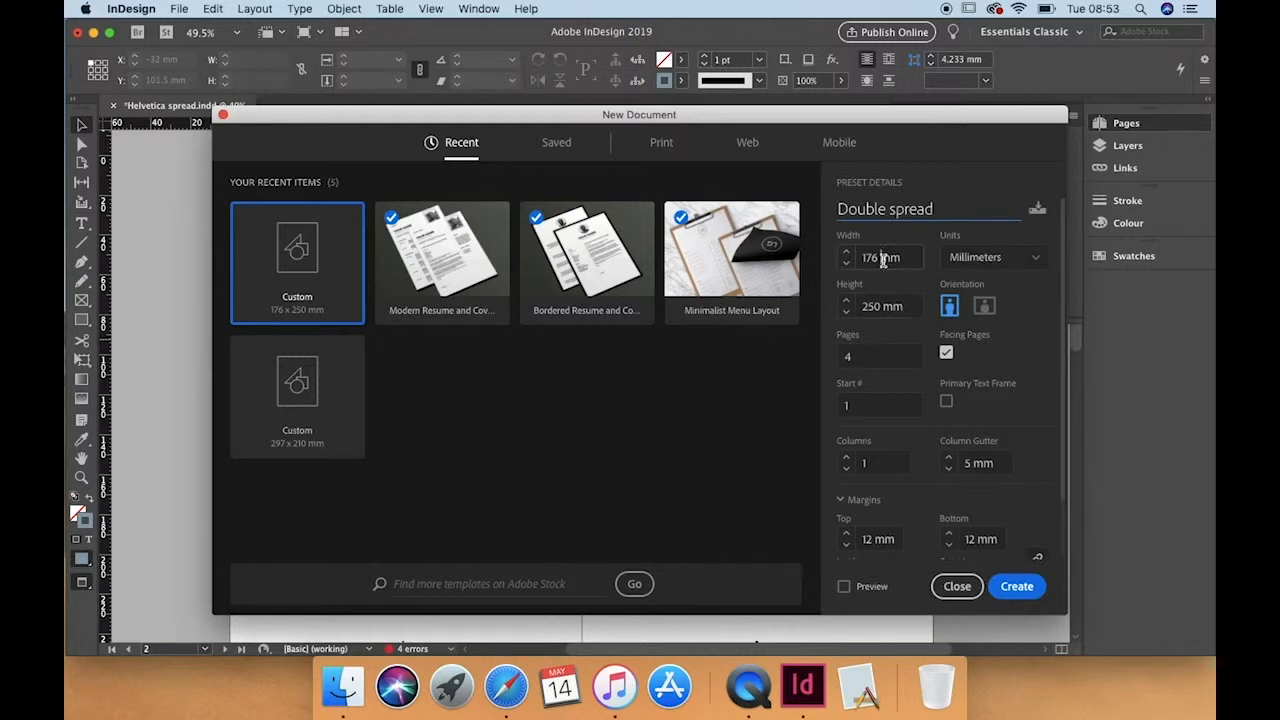
{"action": "left_click", "coordinate": [884, 258]}
{"action": "left_click", "coordinate": [880, 308]}
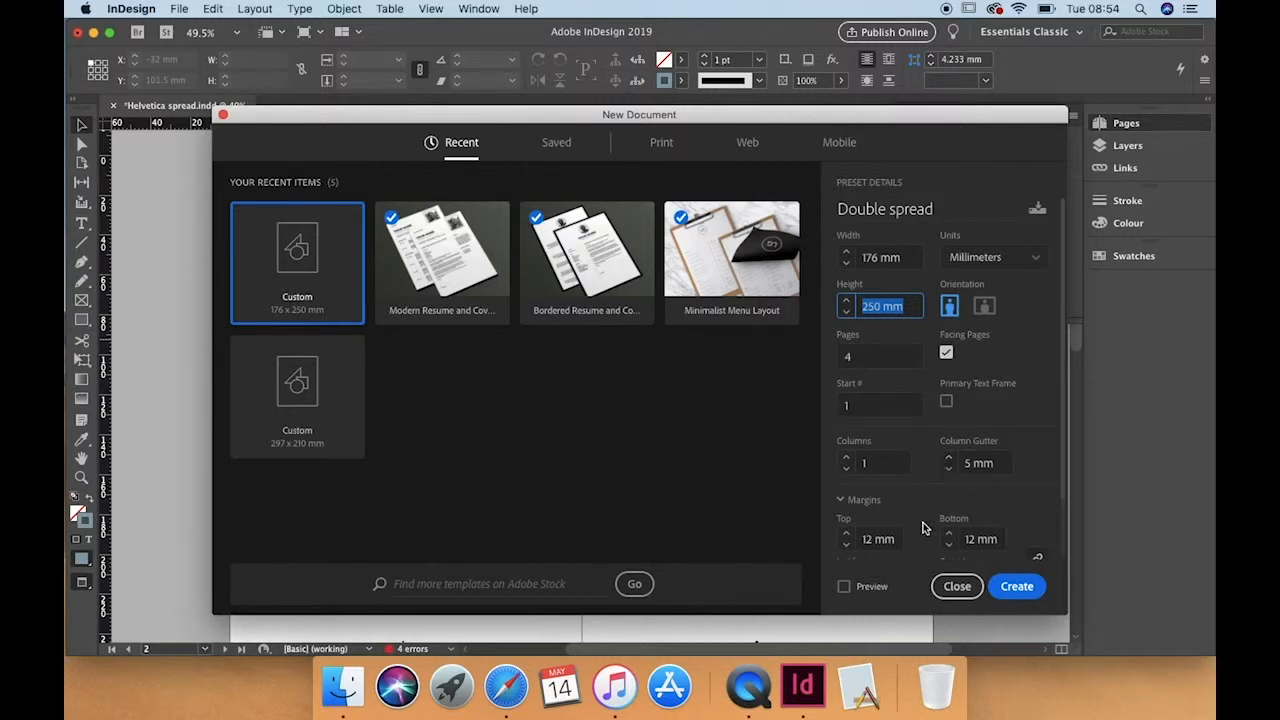
{"action": "scroll", "coordinate": [925, 528], "scroll_direction": "down", "scroll_amount": 3}
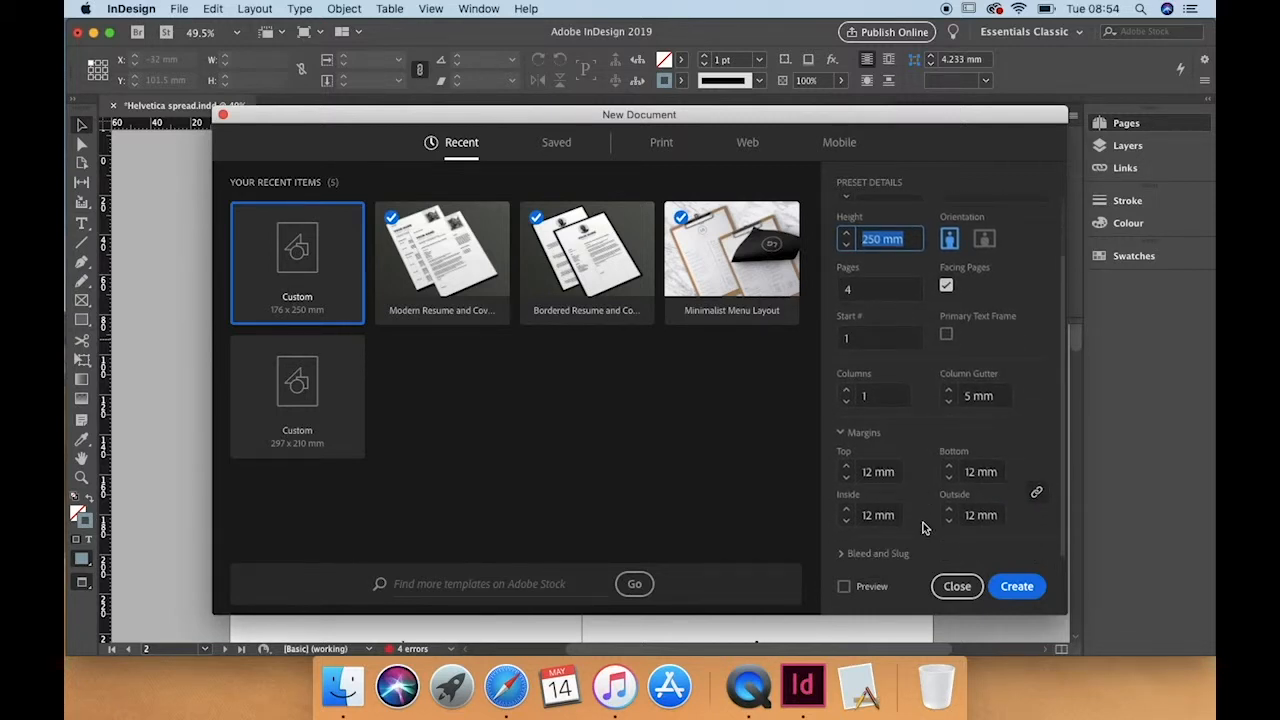
{"action": "scroll", "coordinate": [925, 528], "scroll_direction": "up", "scroll_amount": 3}
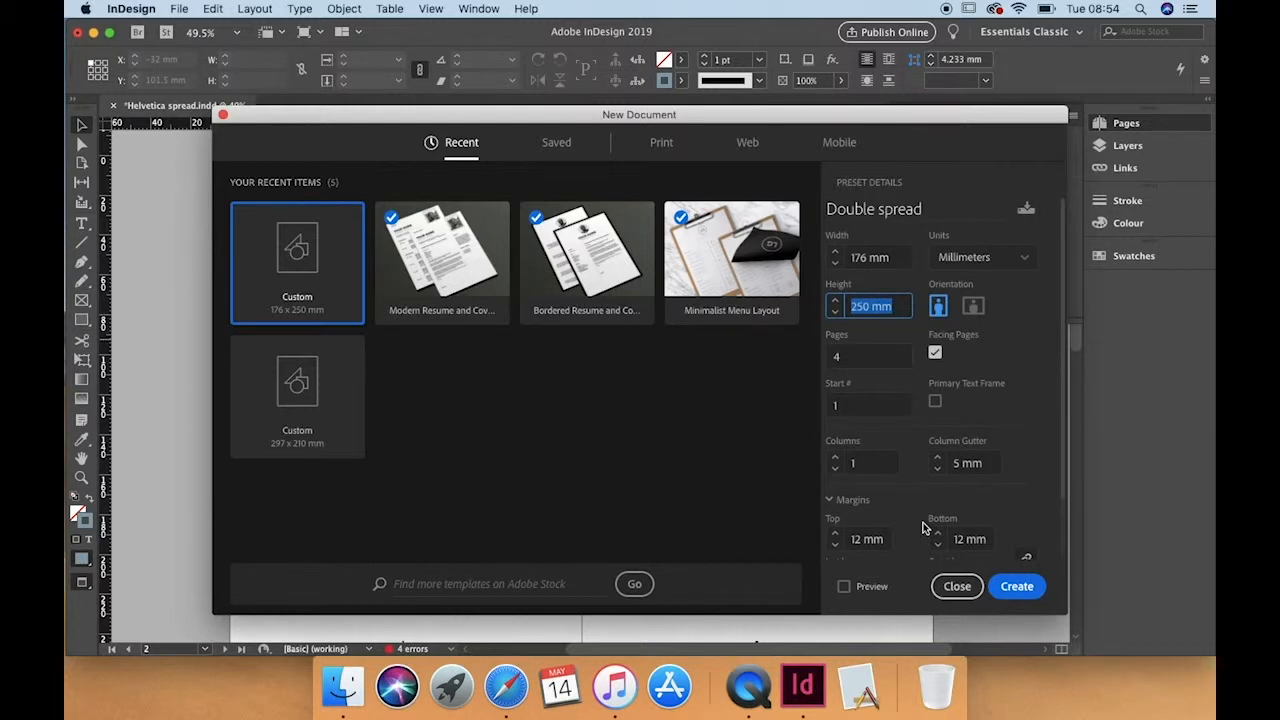
{"action": "scroll", "coordinate": [924, 528], "scroll_direction": "down", "scroll_amount": 3}
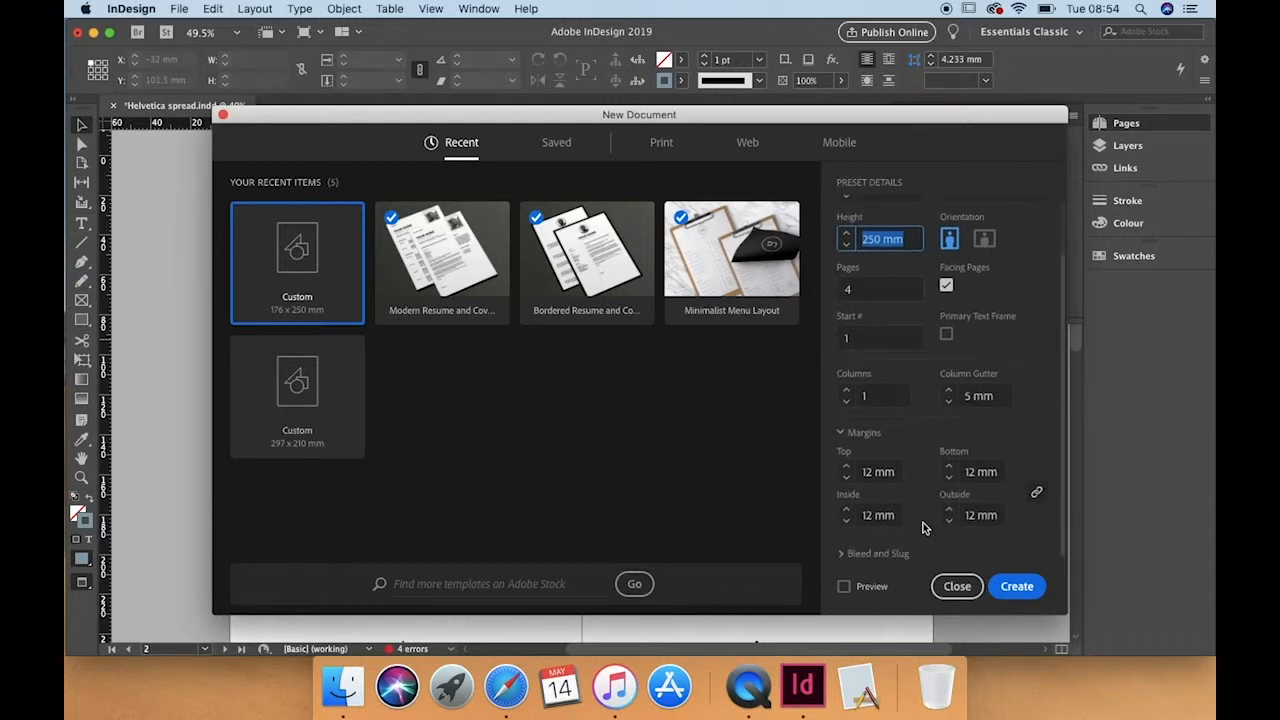
{"action": "left_click", "coordinate": [1016, 587]}
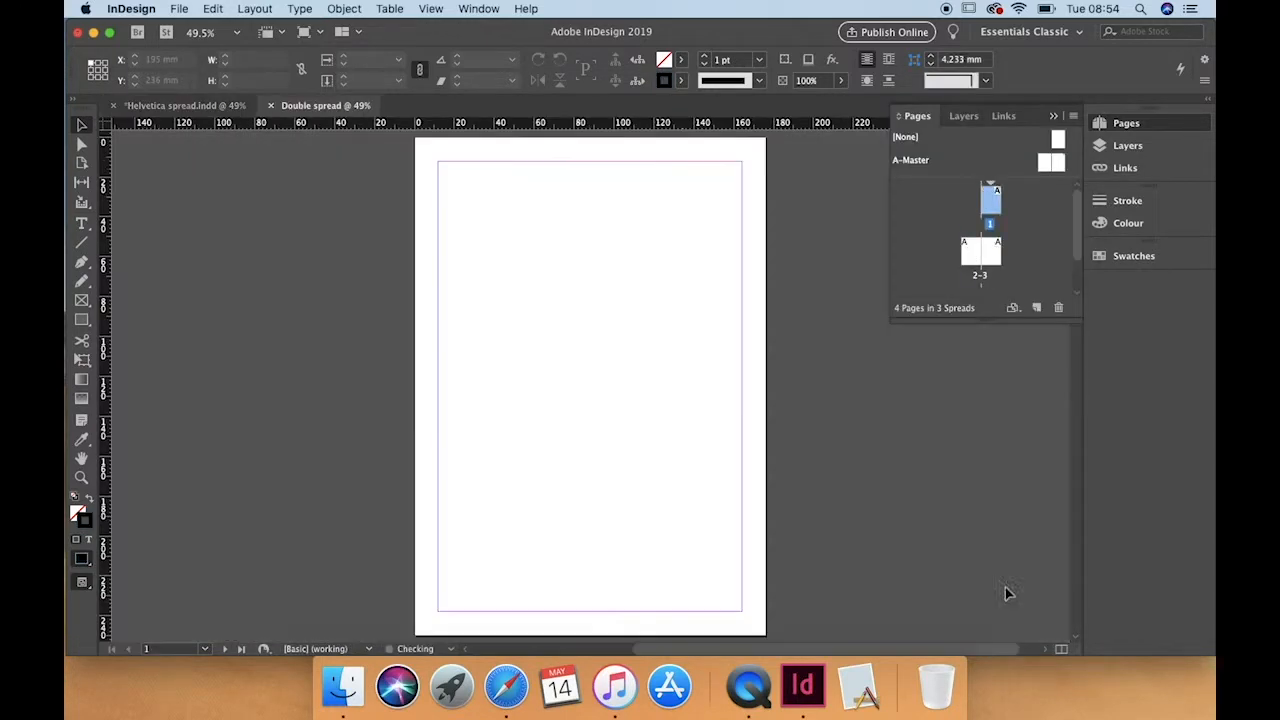
Turn off page shuffling for both the selected spread and the document pages.
{"action": "scroll", "coordinate": [1050, 253], "scroll_direction": "down", "scroll_amount": 2}
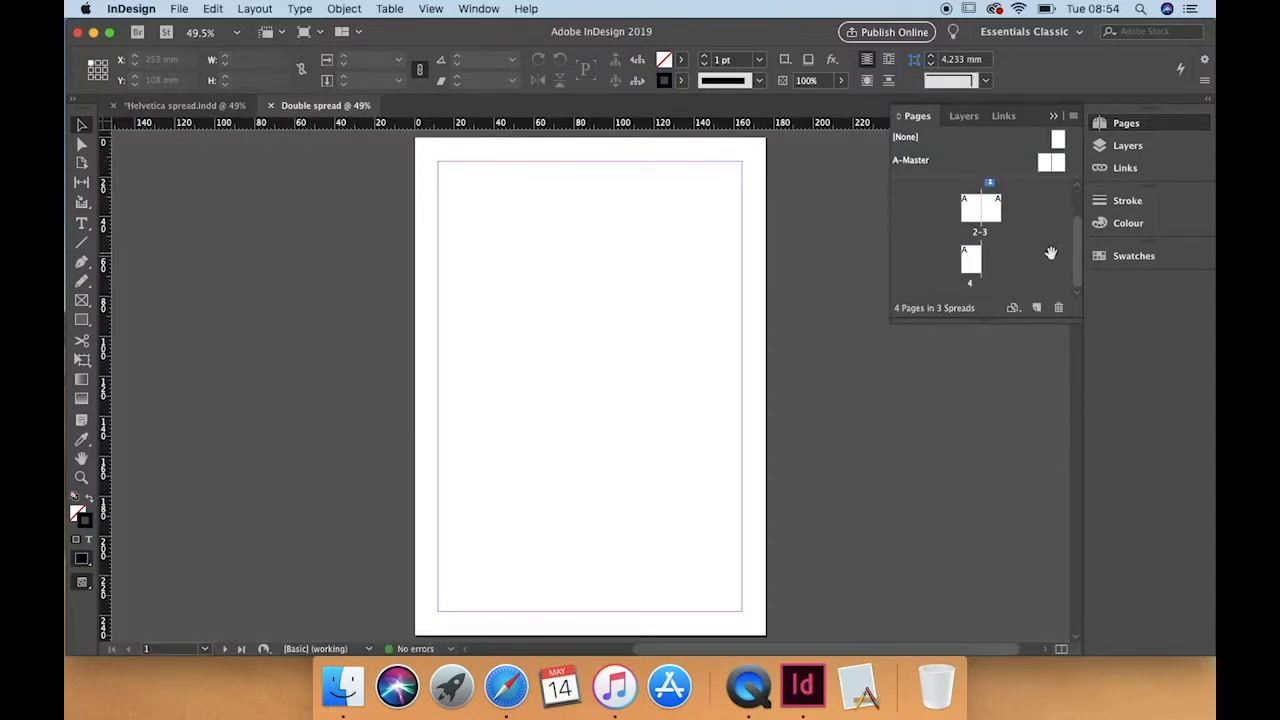
{"action": "left_click", "coordinate": [1073, 117]}
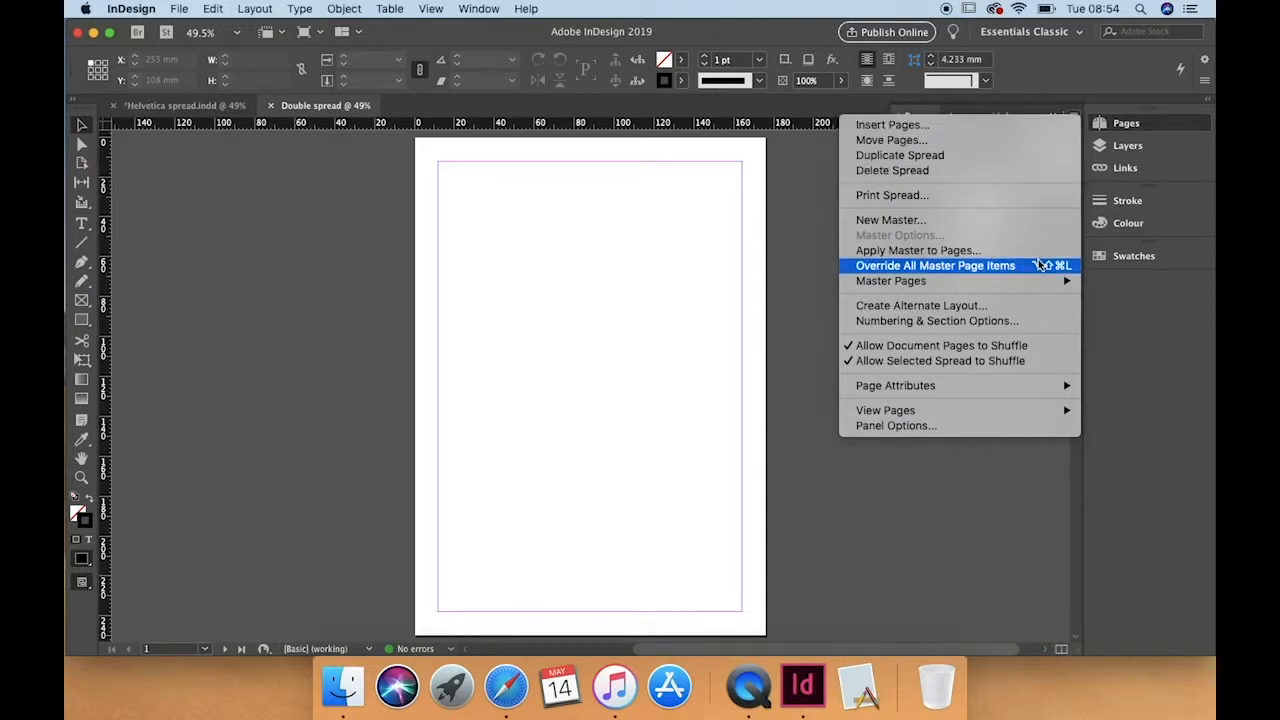
{"action": "left_click", "coordinate": [1036, 361]}
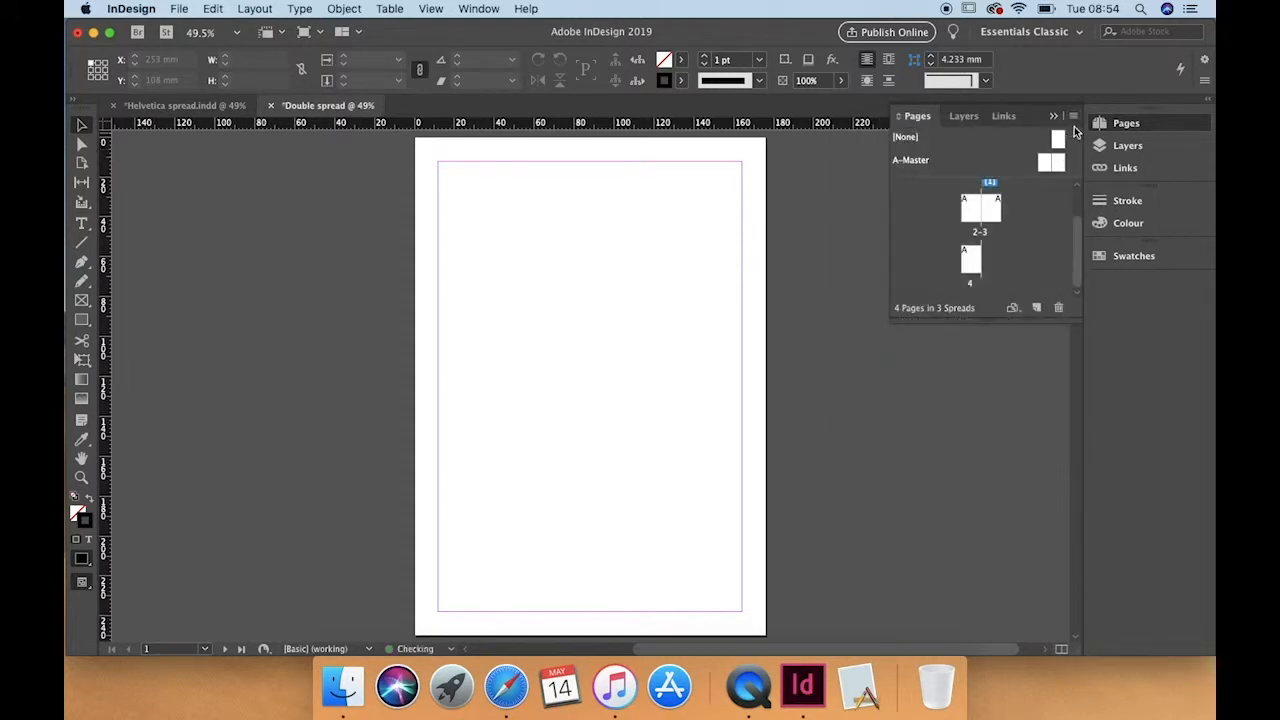
{"action": "left_click", "coordinate": [1073, 121]}
{"action": "left_click", "coordinate": [1004, 346]}
Rearrange the pages into two double-page spreads by moving the first inside page beside page 1.
{"action": "scroll", "coordinate": [973, 287], "scroll_direction": "up", "scroll_amount": 3}
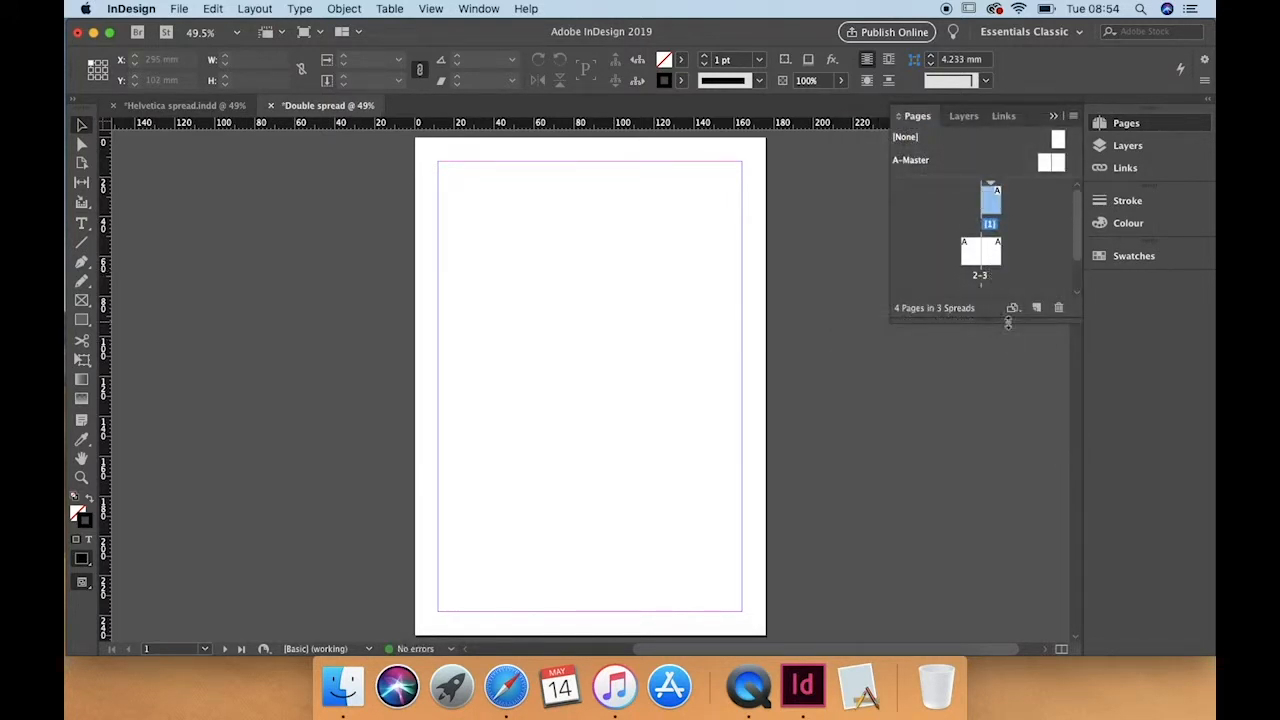
{"action": "left_click_drag", "start_coordinate": [1007, 358], "coordinate": [1010, 445]}
{"action": "left_click_drag", "start_coordinate": [971, 306], "coordinate": [990, 203]}
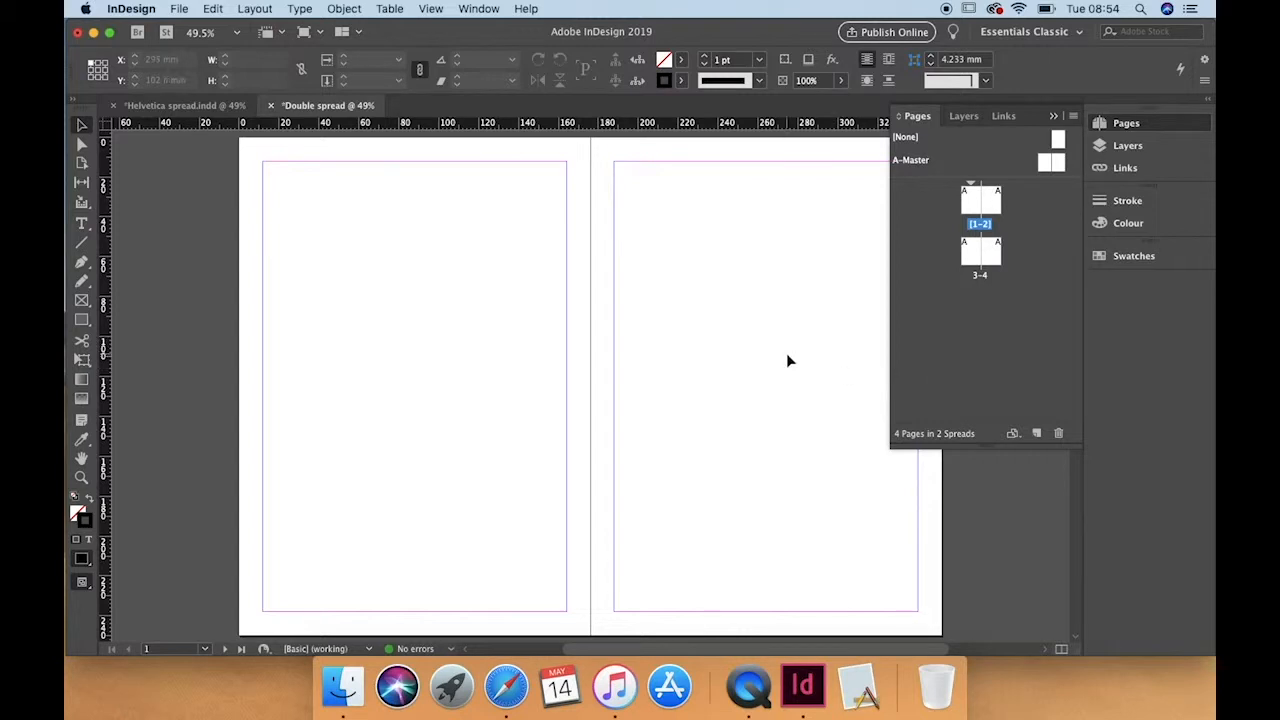
{"action": "scroll", "coordinate": [794, 360], "scroll_direction": "right", "scroll_amount": 1}
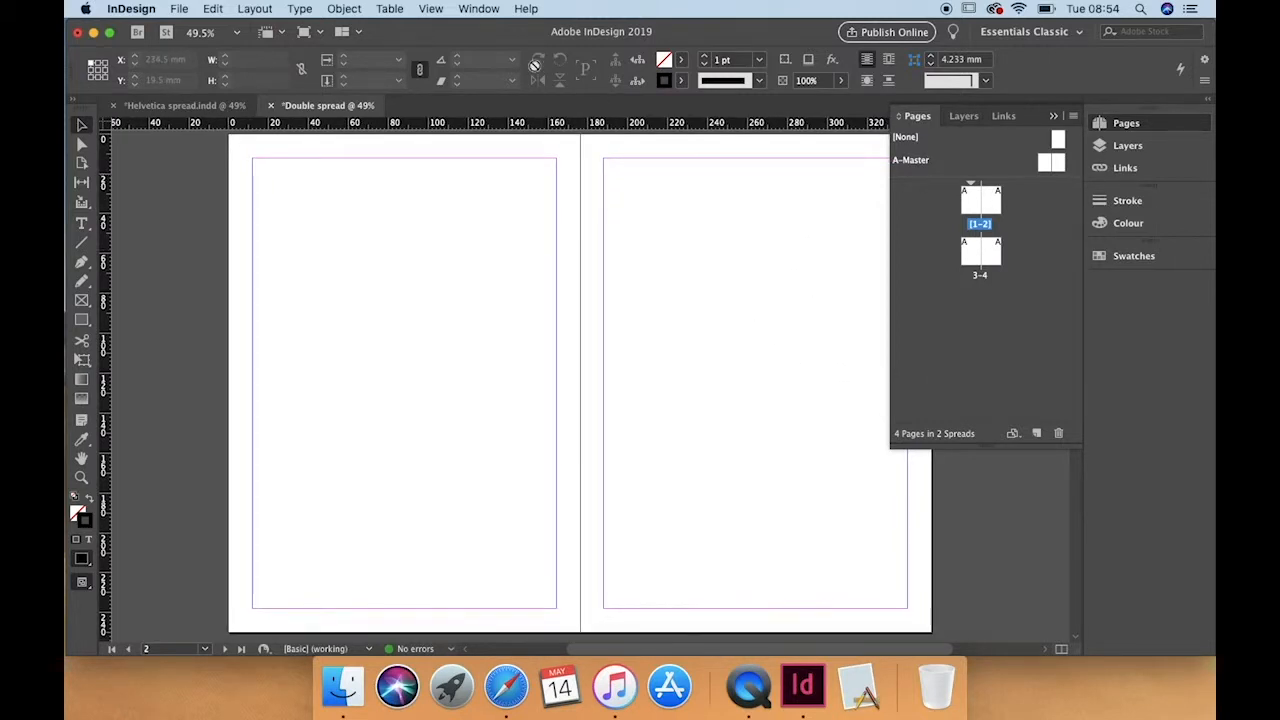
Create guides fitted to the margins with 8 rows, 5 columns and 5 mm gutters, and turn on Overprint Preview.
{"action": "left_click", "coordinate": [255, 8]}
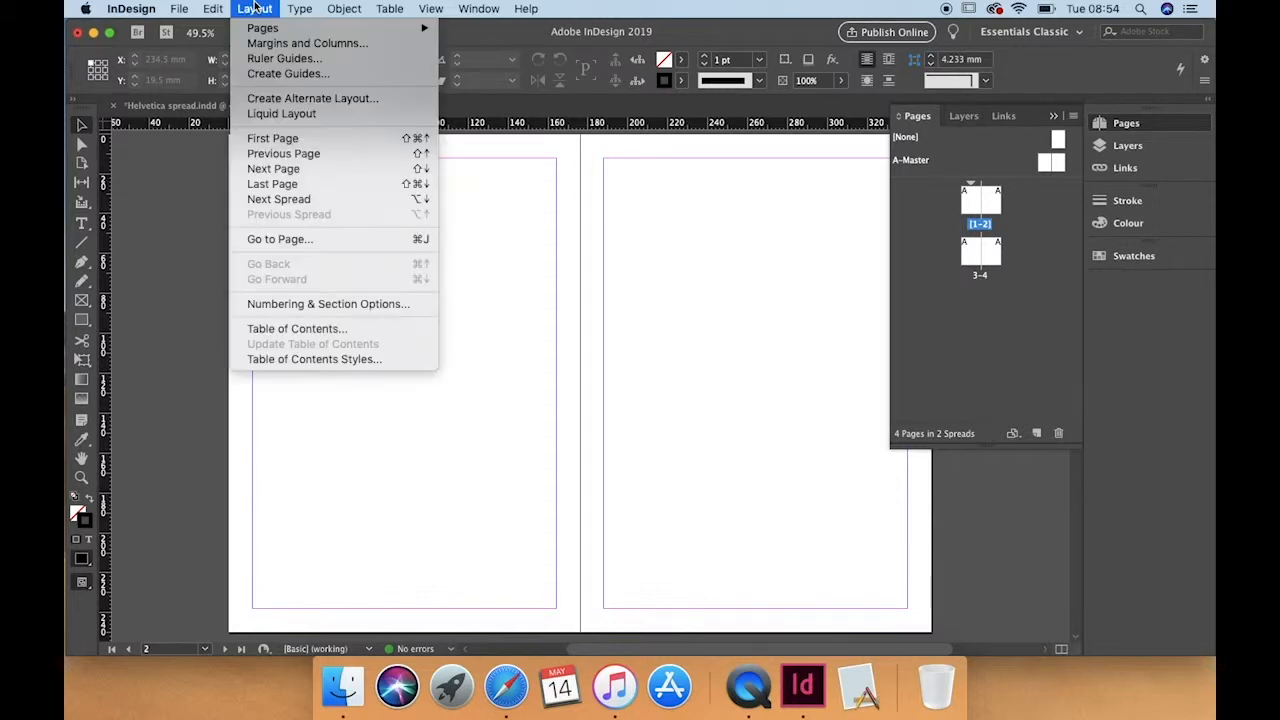
{"action": "left_click", "coordinate": [290, 74]}
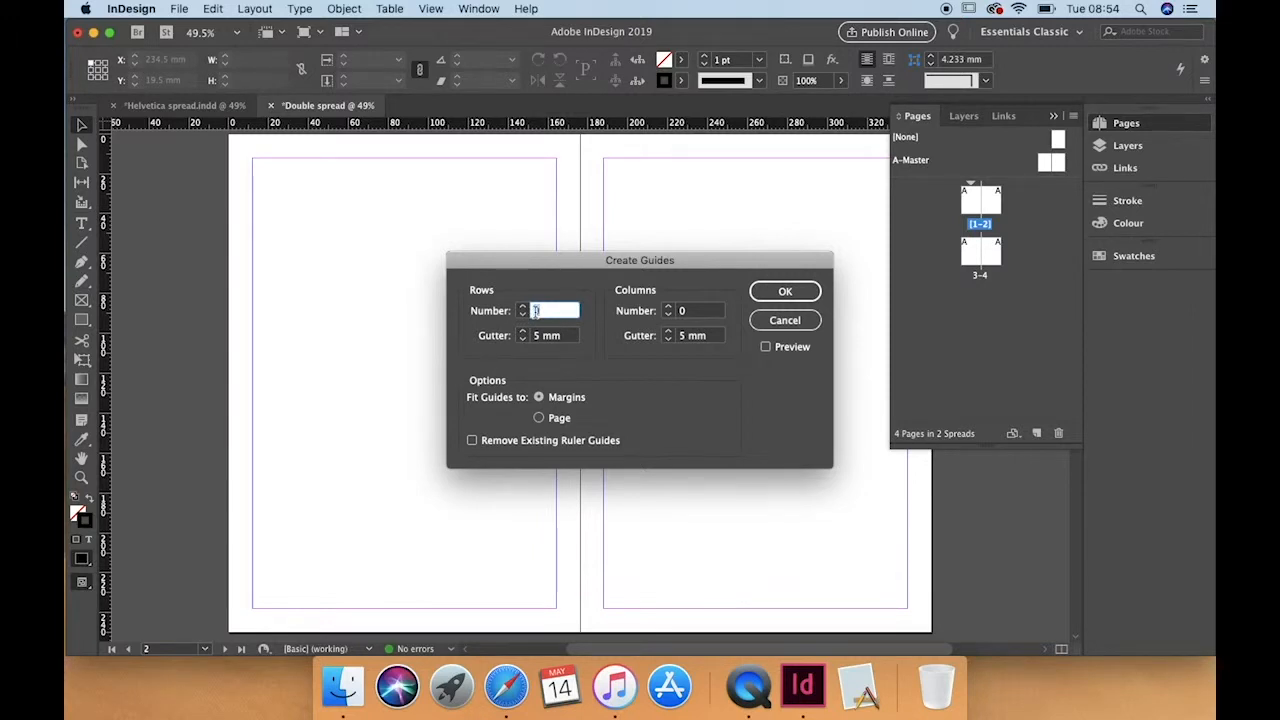
{"action": "left_click", "coordinate": [688, 311]}
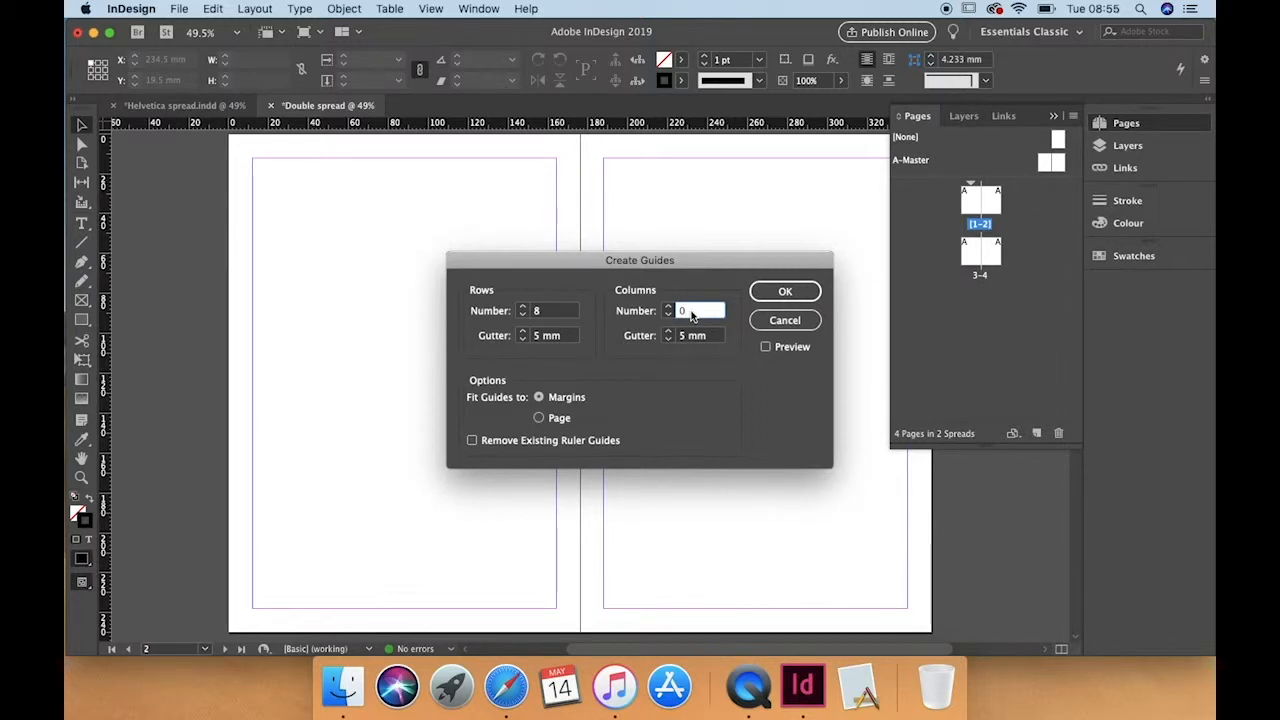
{"action": "type", "text": "5"}
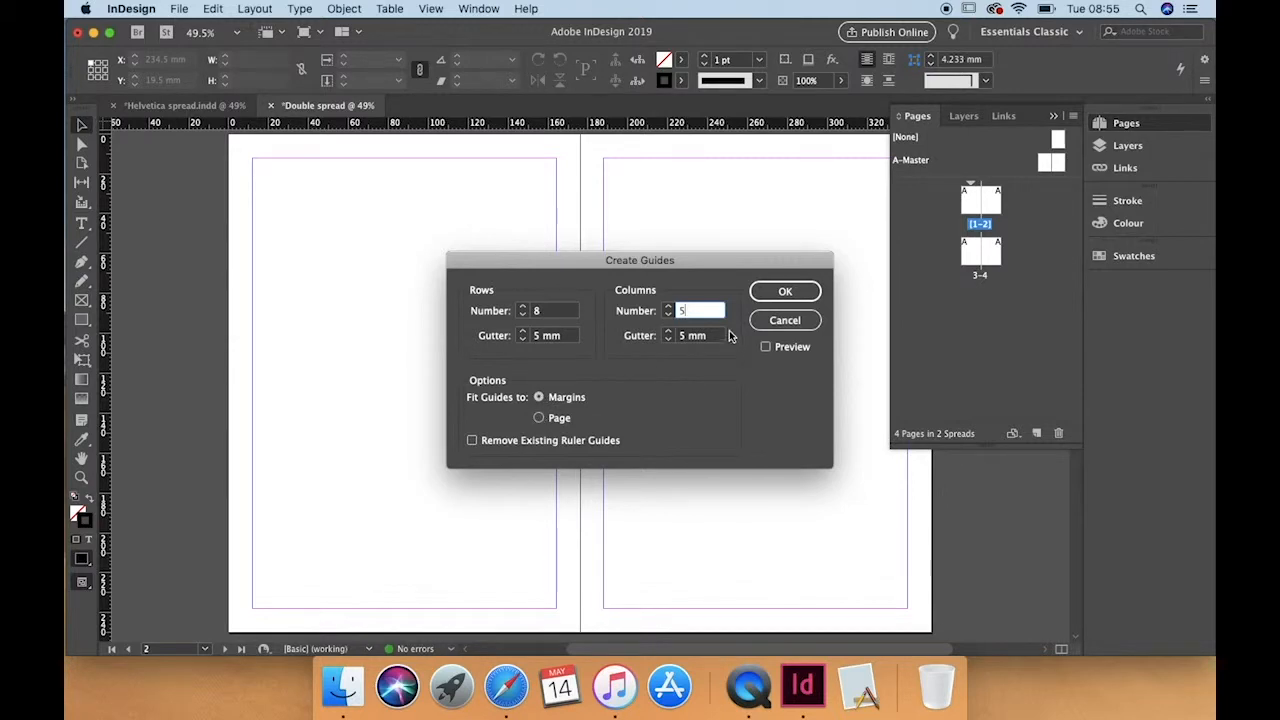
{"action": "left_click", "coordinate": [797, 292]}
{"action": "left_click", "coordinate": [786, 293]}
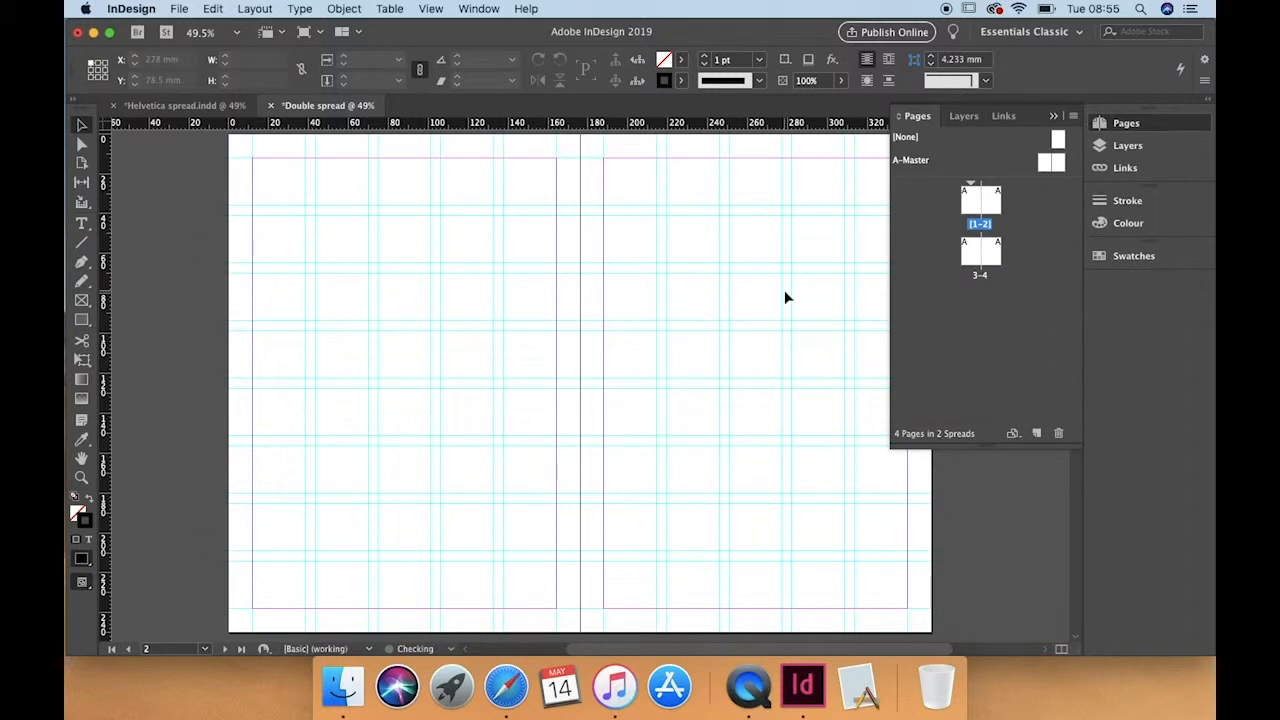
{"action": "left_click", "coordinate": [431, 9]}
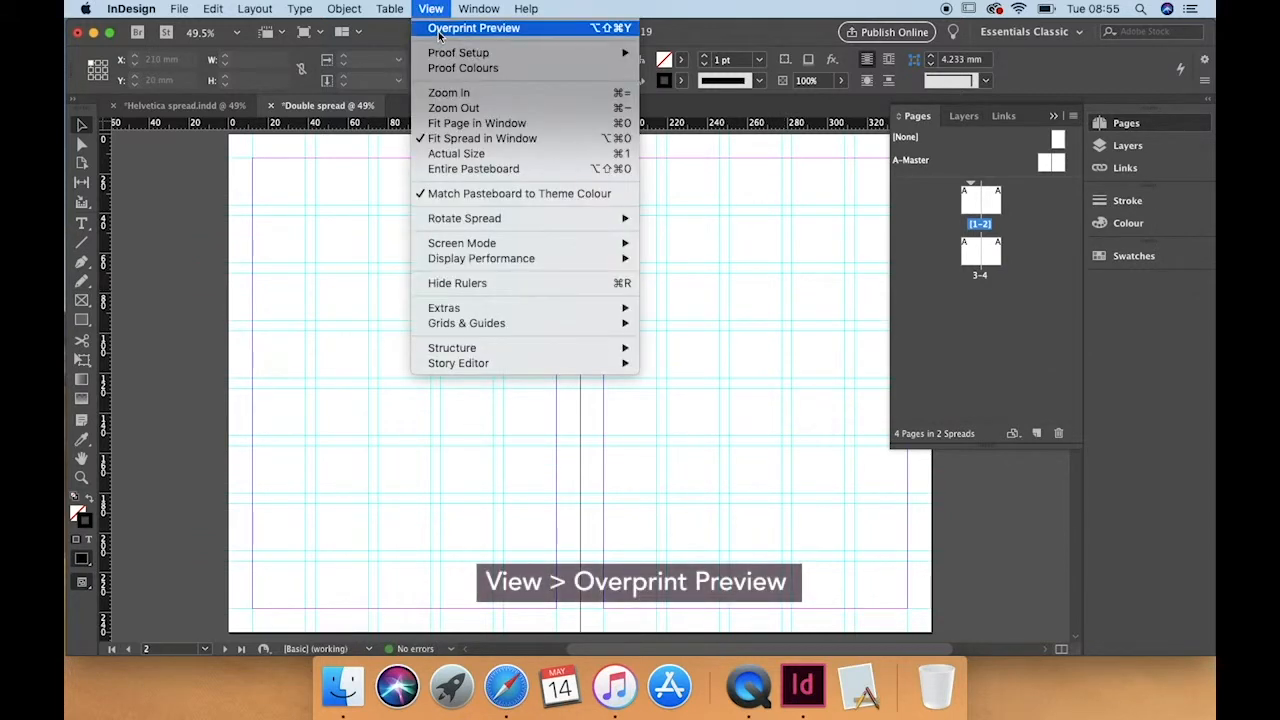
{"action": "left_click", "coordinate": [474, 28]}
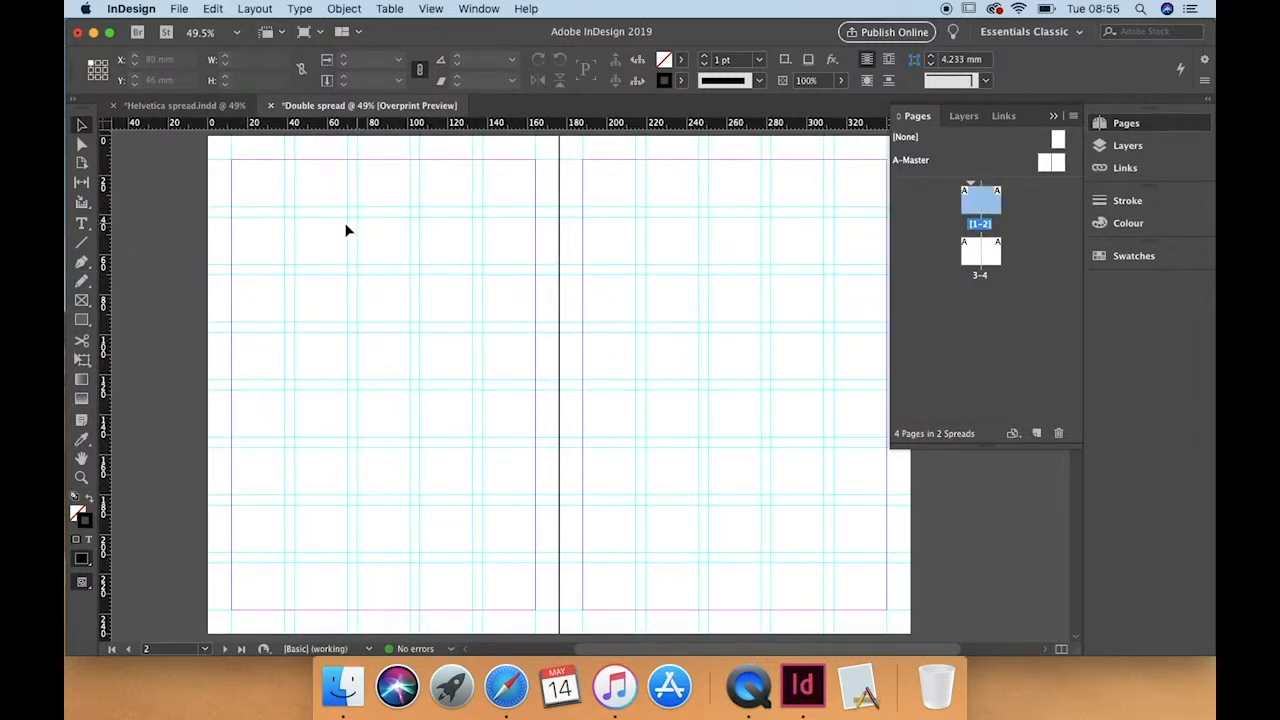
Draw a rectangle frame about 121 × 168 mm on the left page's guides and fill it with 36% black.
{"action": "left_click", "coordinate": [82, 301]}
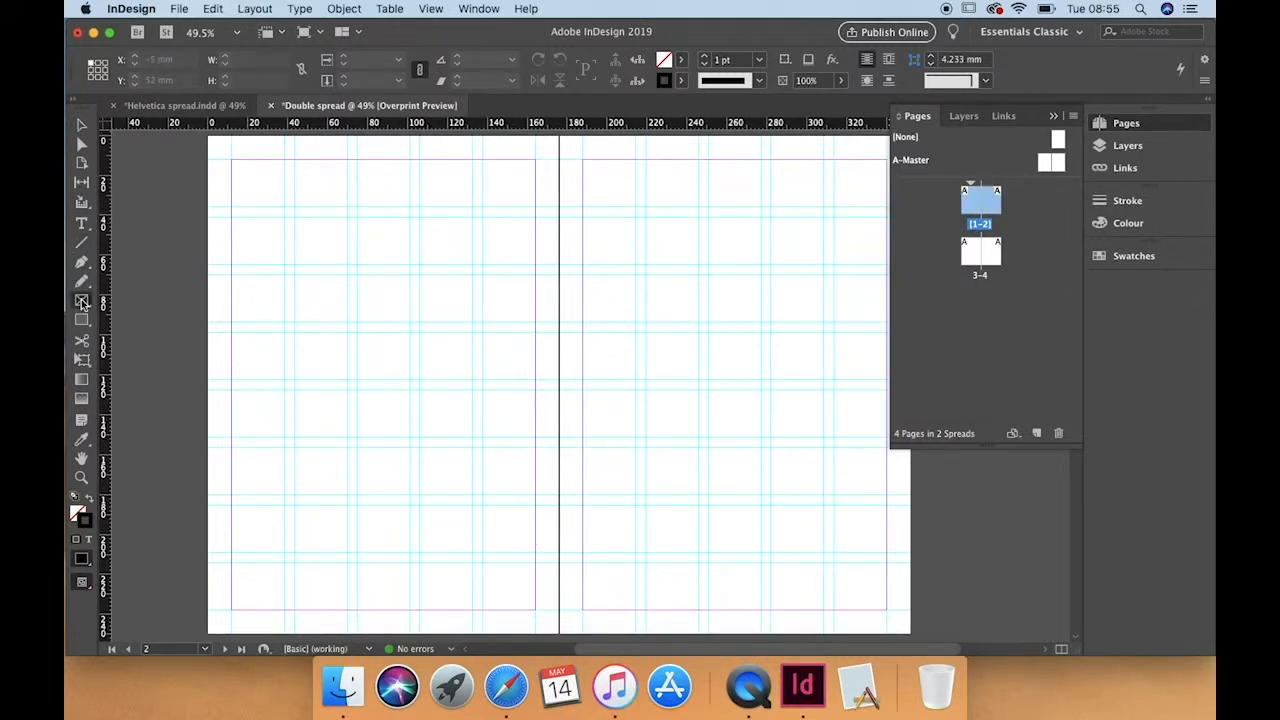
{"action": "left_click_drag", "start_coordinate": [296, 218], "coordinate": [536, 553]}
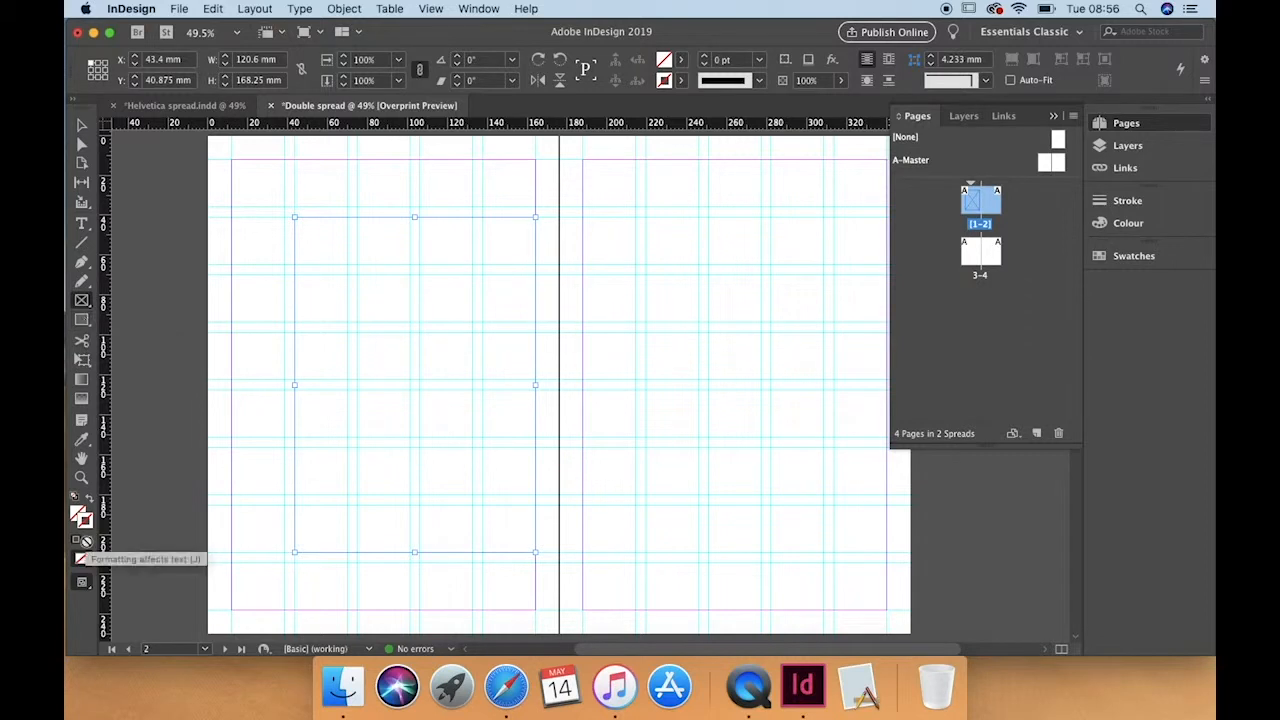
{"action": "left_click", "coordinate": [1128, 223]}
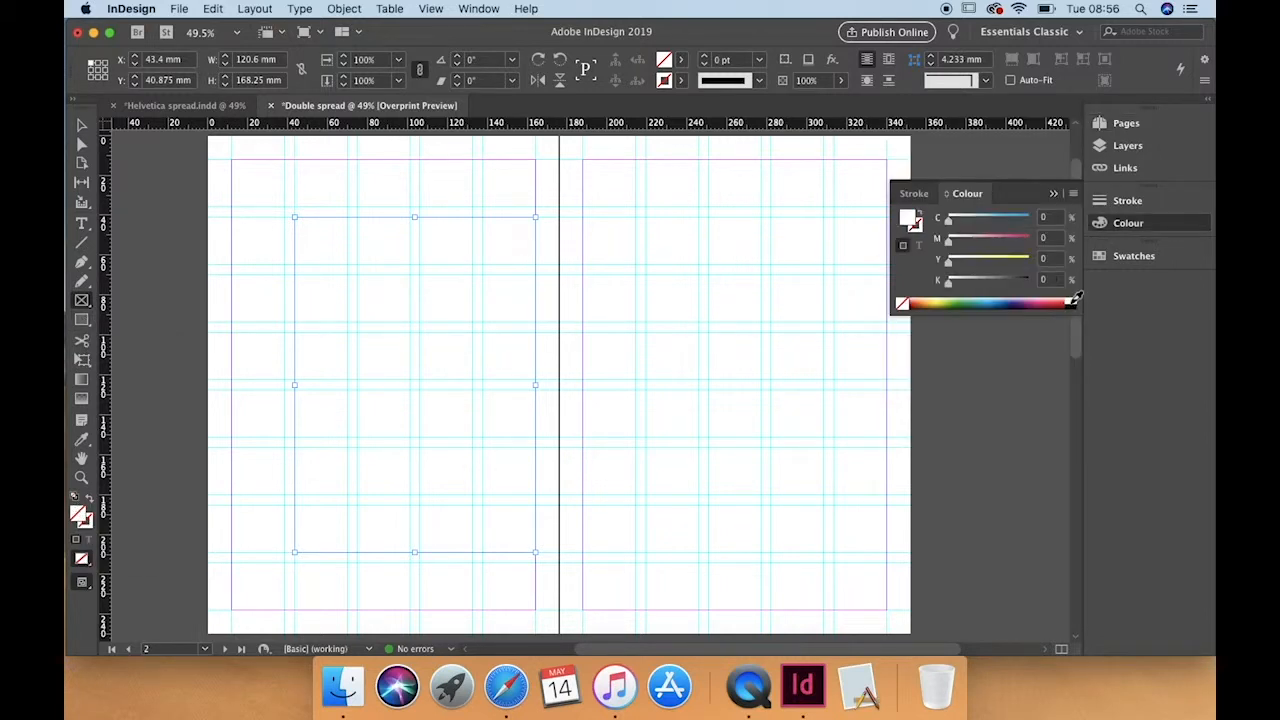
{"action": "left_click", "coordinate": [1076, 300]}
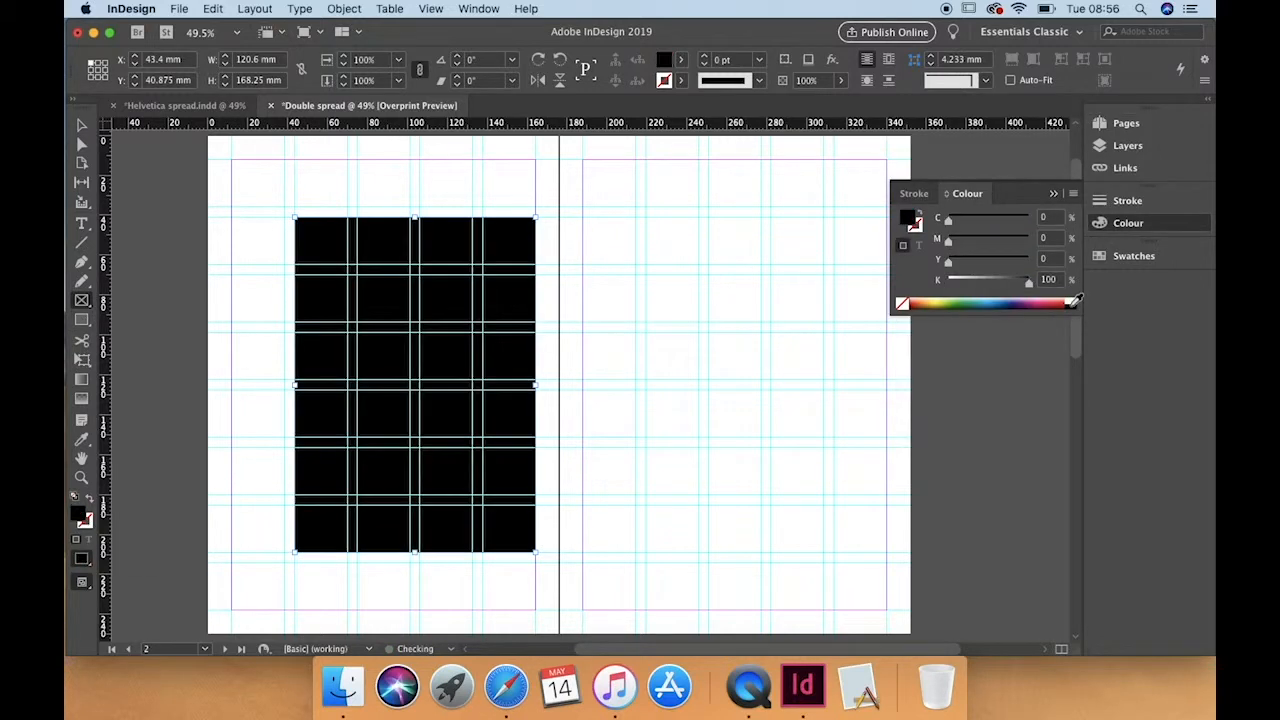
{"action": "left_click_drag", "start_coordinate": [1028, 281], "coordinate": [977, 290]}
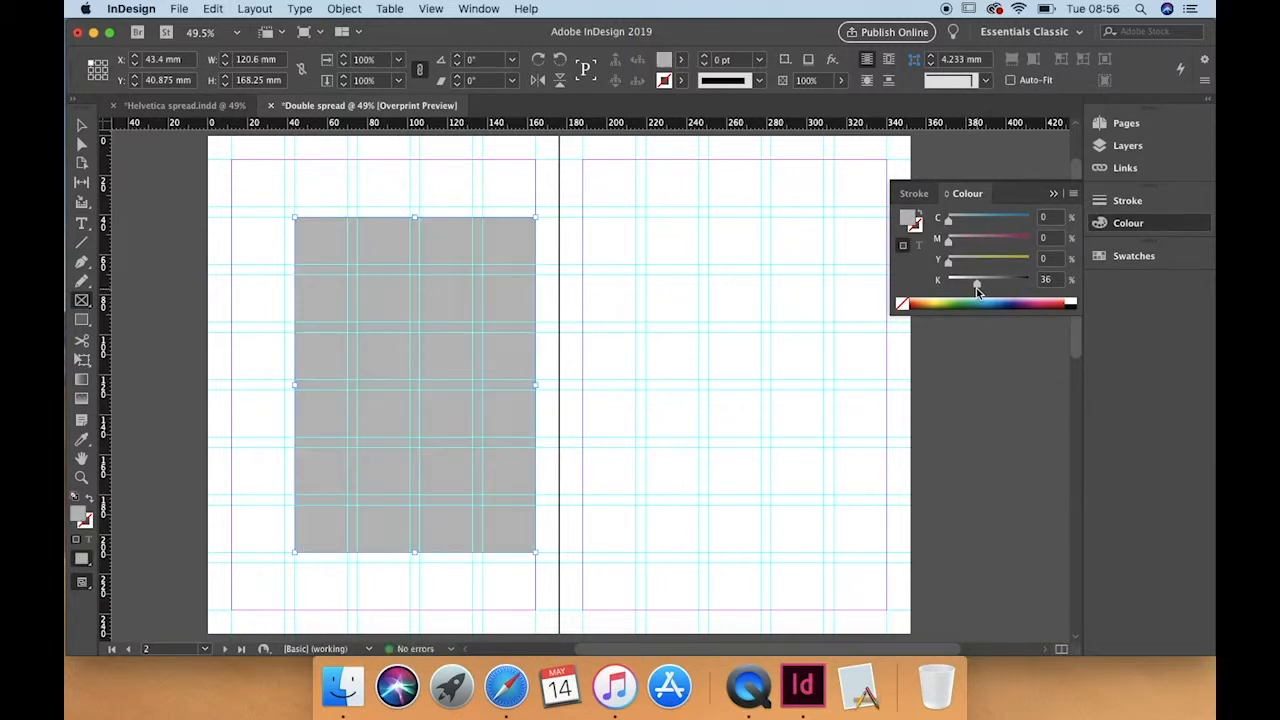
{"action": "left_click", "coordinate": [766, 286]}
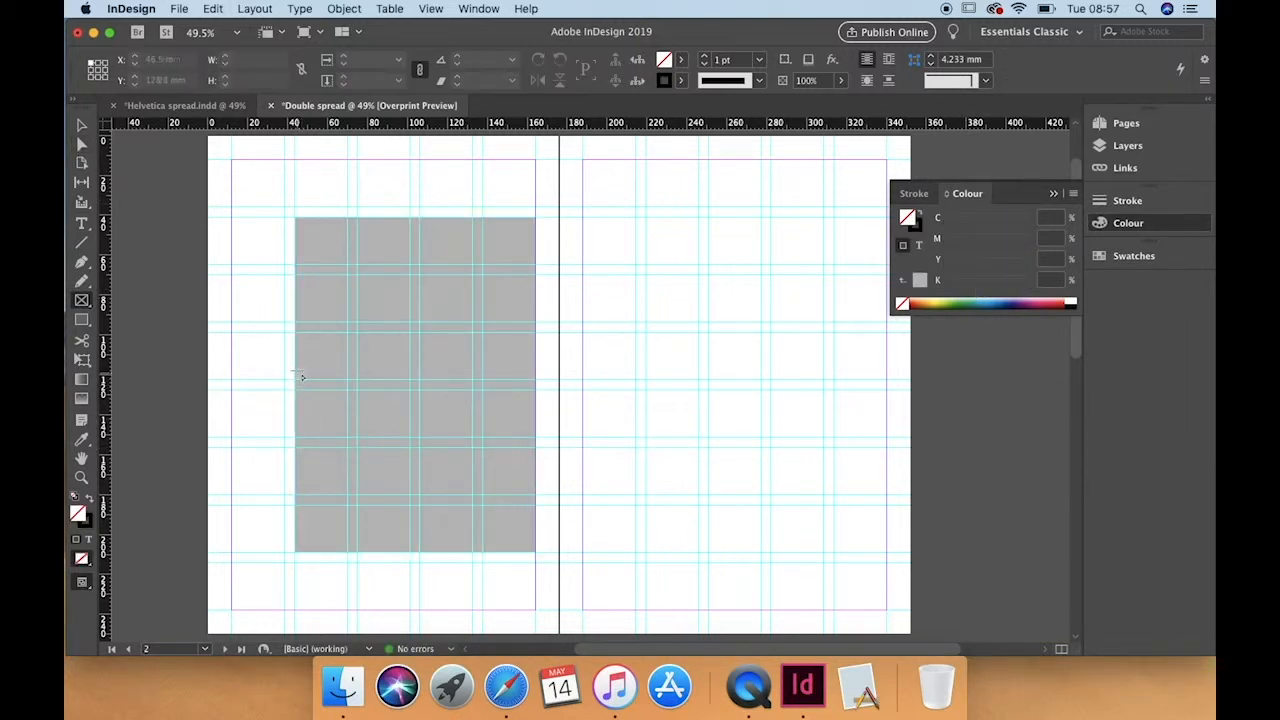
Draw a frame about 58 × 53 mm at the grey rectangle's left edge and place AdobeStock_5464973.jpeg in it.
{"action": "left_click_drag", "start_coordinate": [296, 335], "coordinate": [414, 444]}
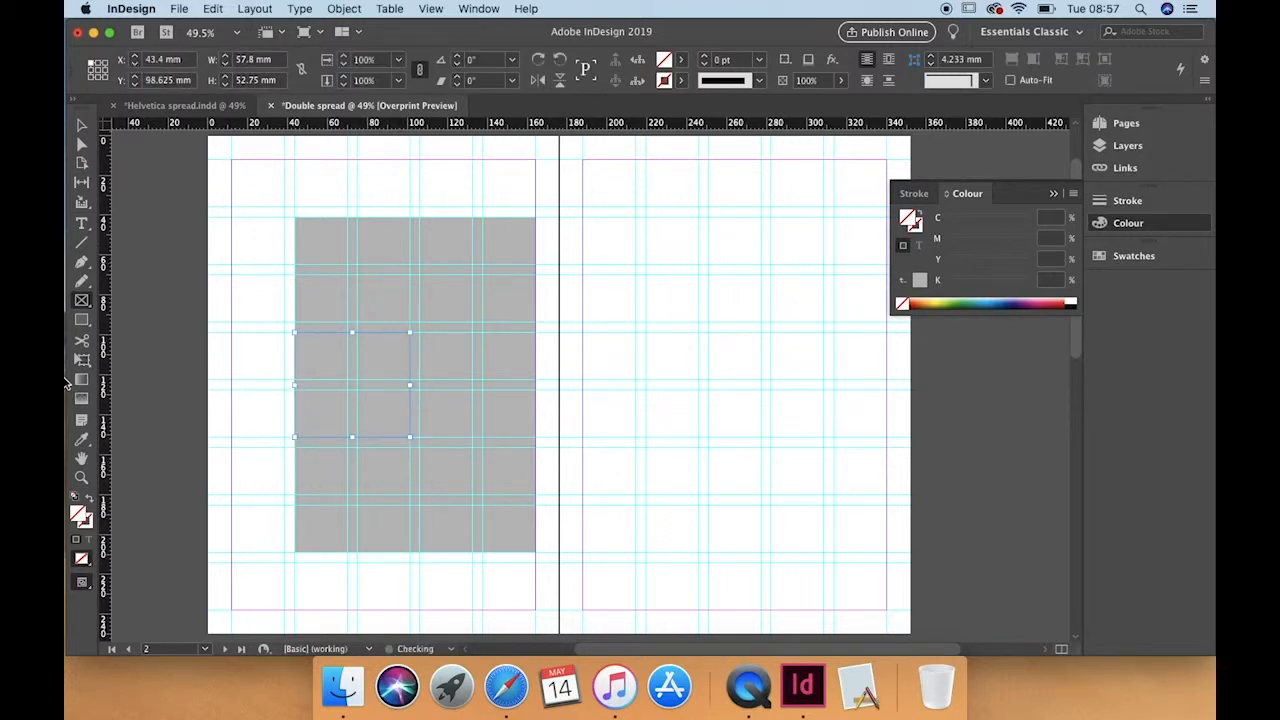
{"action": "left_click", "coordinate": [179, 8]}
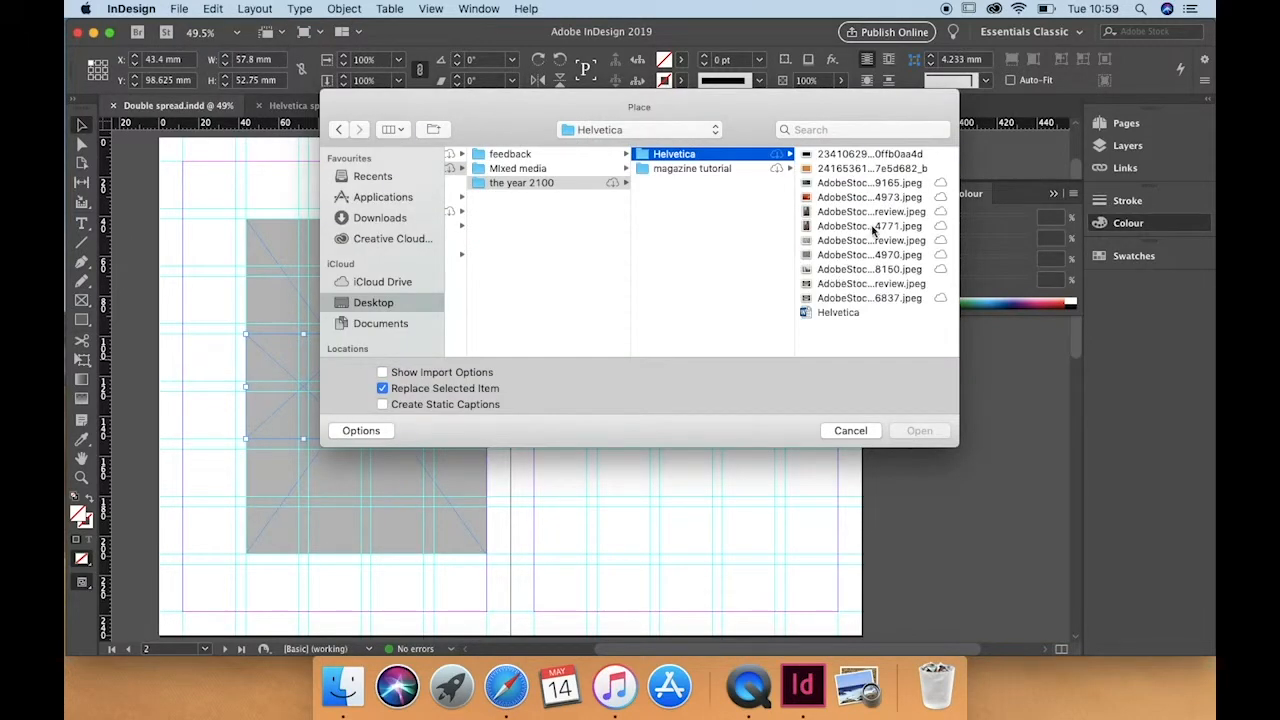
{"action": "left_click", "coordinate": [872, 227]}
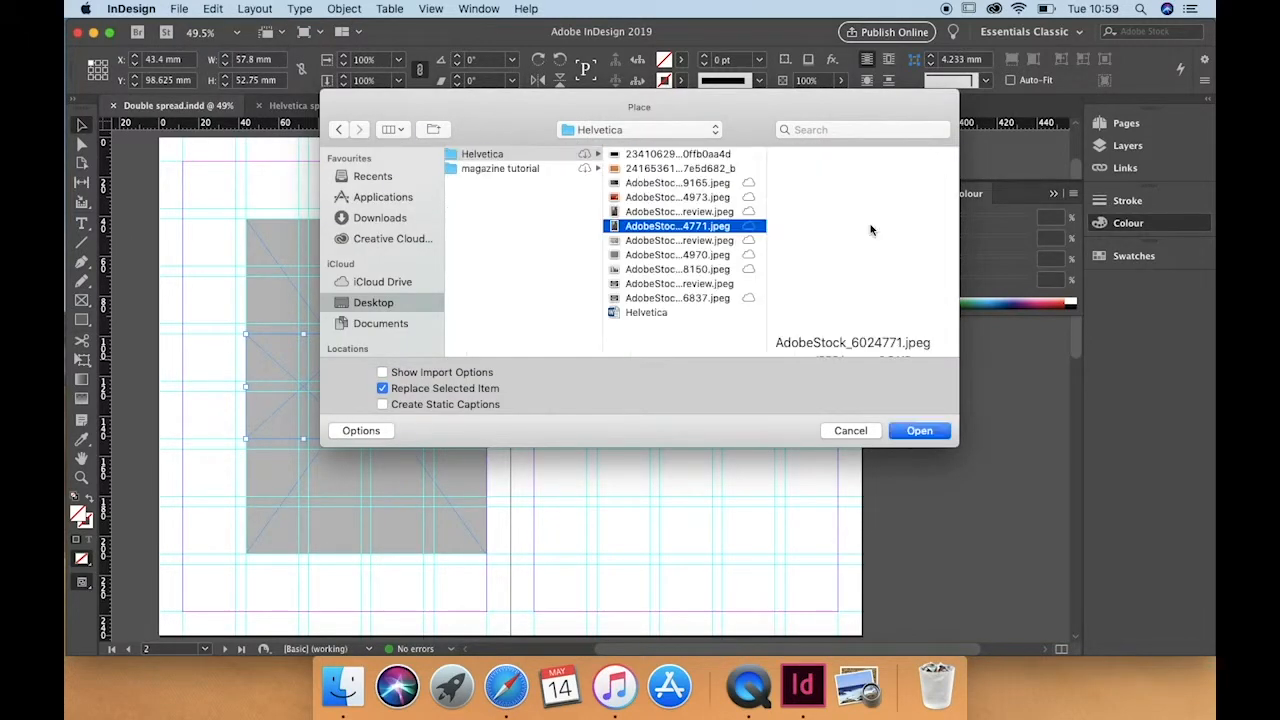
{"action": "key", "text": "Up"}
{"action": "key", "text": "Up"}
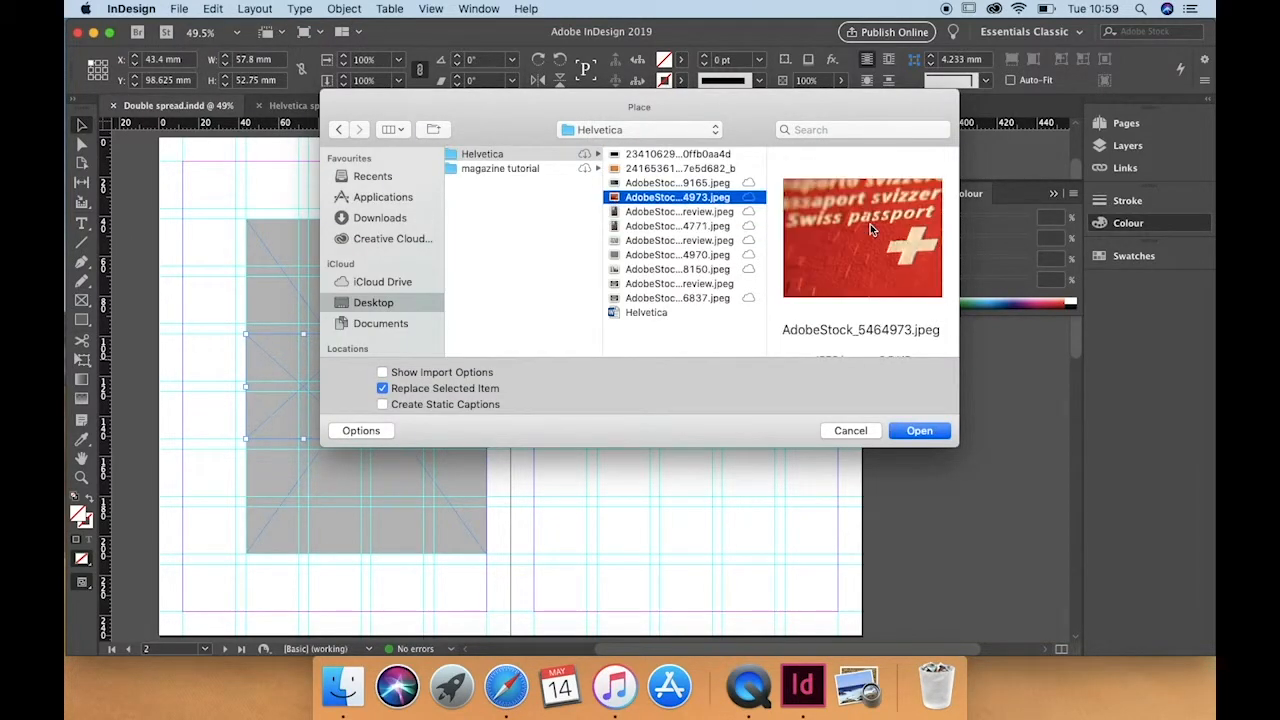
{"action": "left_click", "coordinate": [918, 431]}
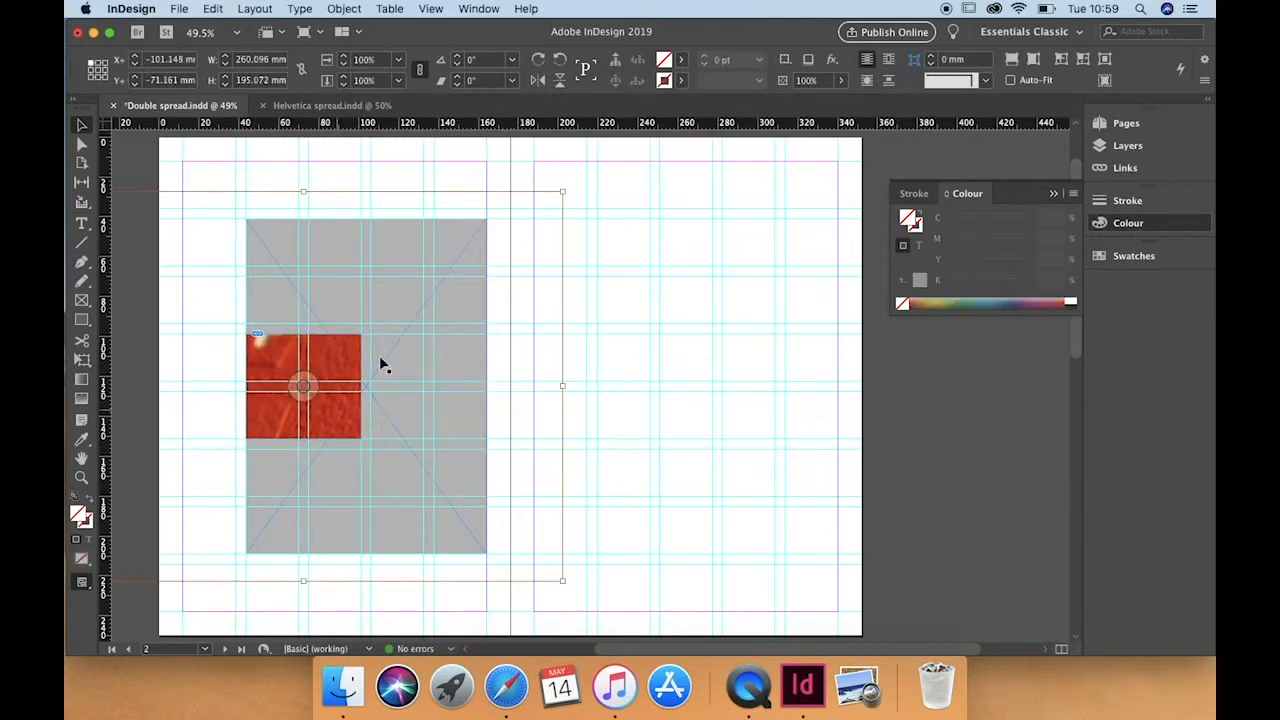
Scale down the Swiss passport image inside its frame so that the lettering and white cross fit in the crop.
{"action": "scroll", "coordinate": [370, 528], "scroll_direction": "left", "scroll_amount": 4}
{"action": "scroll", "coordinate": [370, 528], "scroll_direction": "down", "scroll_amount": 2}
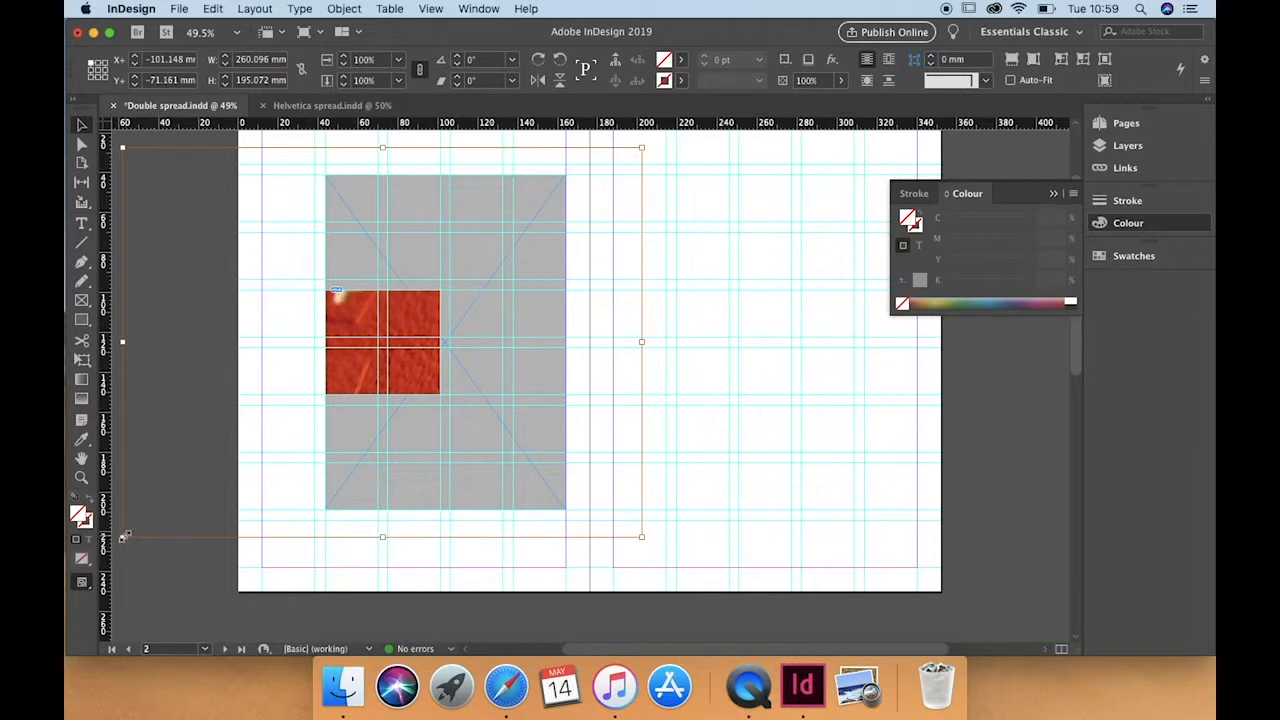
{"action": "left_click_drag", "start_coordinate": [124, 536], "coordinate": [314, 452]}
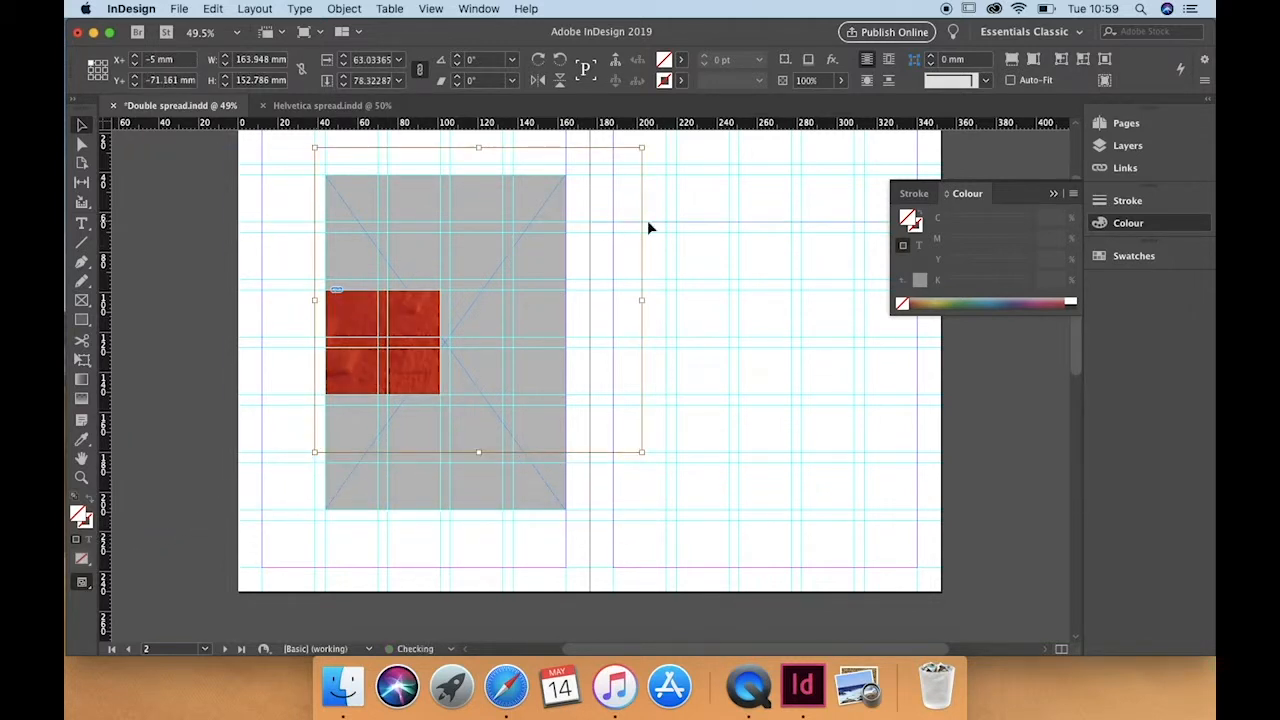
{"action": "left_click_drag", "start_coordinate": [642, 149], "coordinate": [513, 268]}
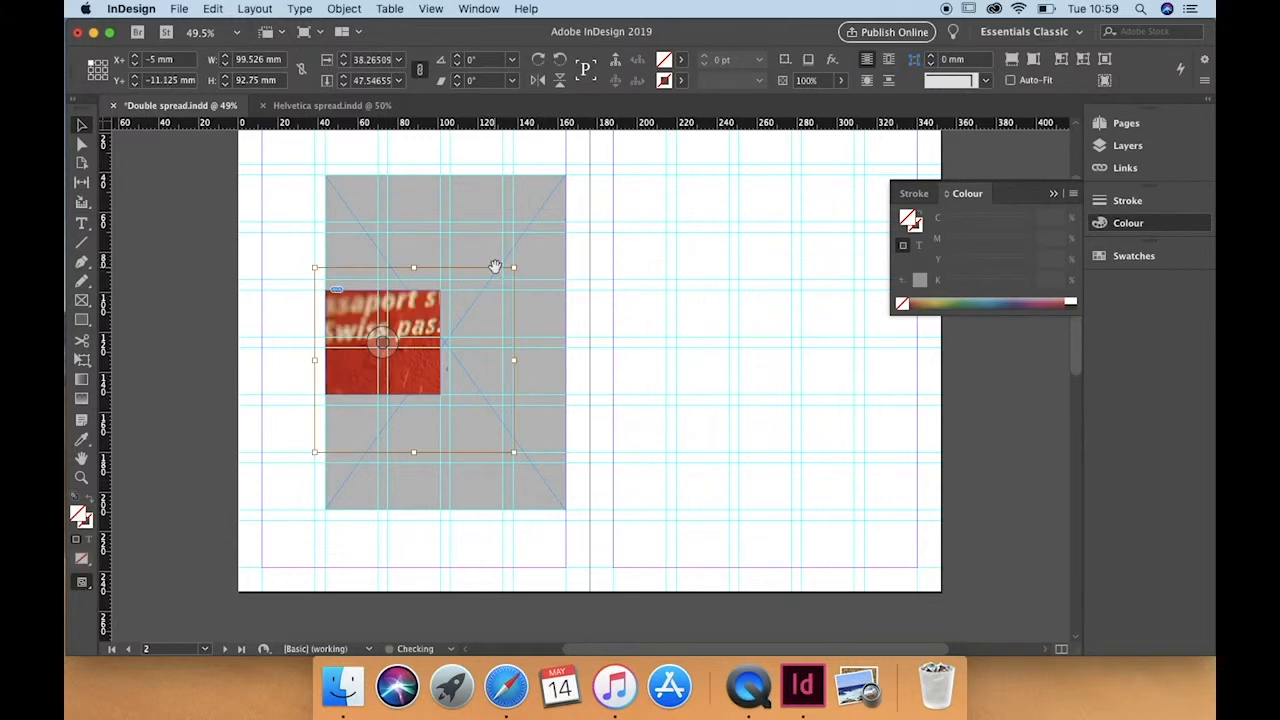
{"action": "left_click_drag", "start_coordinate": [513, 451], "coordinate": [425, 384]}
{"action": "double_click", "coordinate": [426, 384]}
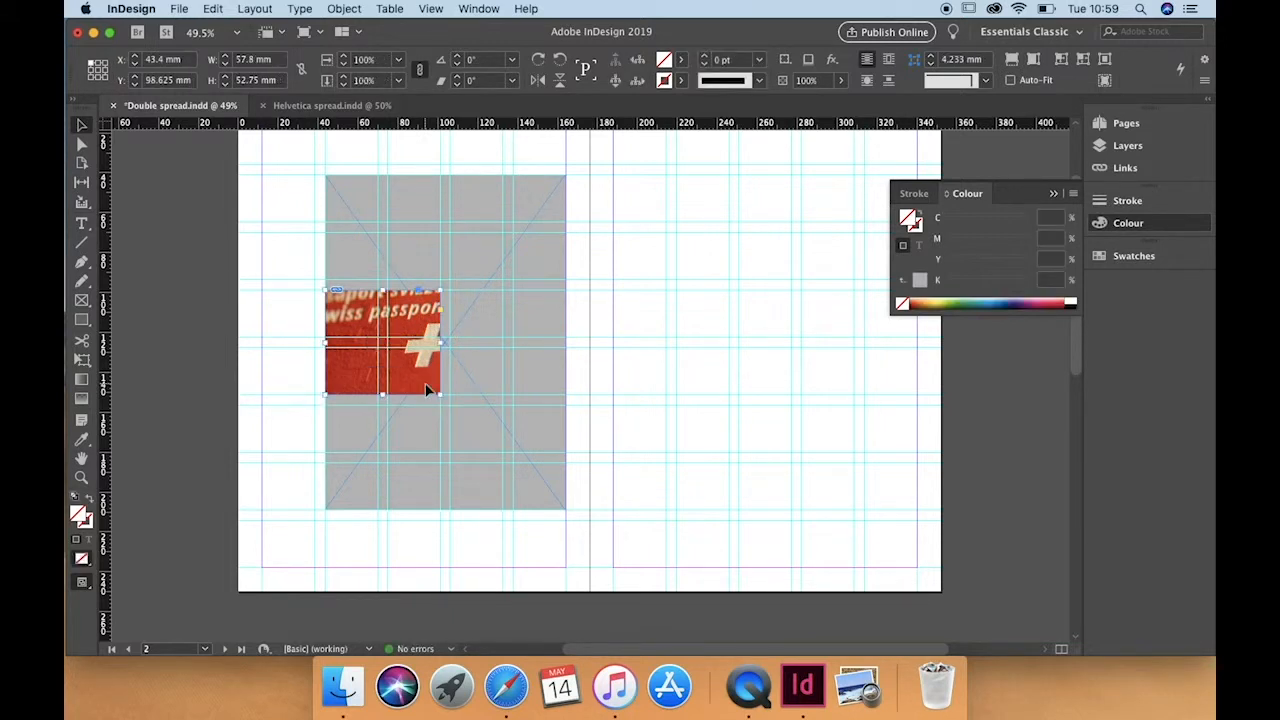
Nudge the Swiss passport image inside its frame to an offset of about X -15.8 mm and Y -5.6 mm, then deselect it.
{"action": "double_click", "coordinate": [426, 384]}
{"action": "key", "text": "Left"}
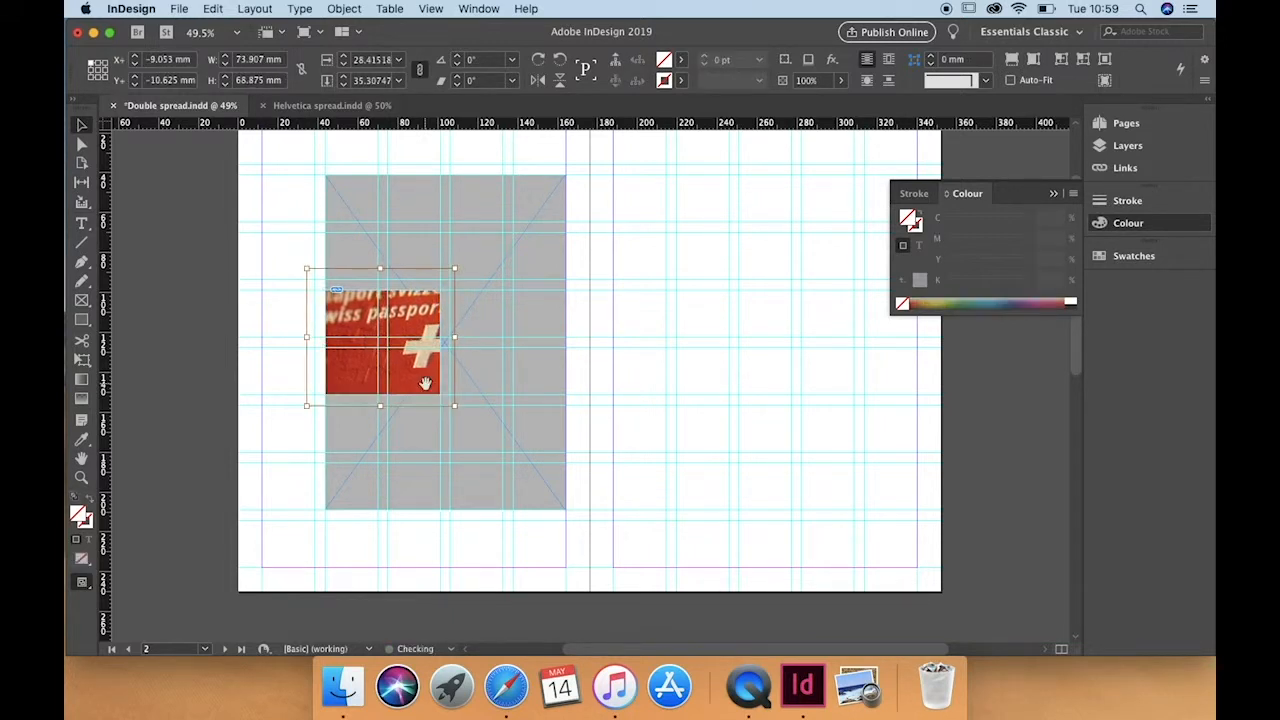
{"action": "key", "text": "Down"}
{"action": "key", "text": "Down"}
{"action": "key", "text": "Down"}
{"action": "key", "text": "Down"}
{"action": "key", "text": "Down"}
{"action": "key", "text": "Down"}
{"action": "key", "text": "Down"}
{"action": "key", "text": "Down"}
{"action": "key", "text": "Down"}
{"action": "key", "text": "Down"}
{"action": "key", "text": "Down"}
{"action": "key", "text": "Down"}
{"action": "key", "text": "Down"}
{"action": "key", "text": "Down"}
{"action": "key", "text": "Down"}
{"action": "key", "text": "Down"}
{"action": "key", "text": "Down"}
{"action": "key", "text": "Down"}
{"action": "key", "text": "Down"}
{"action": "key", "text": "Down"}
{"action": "key", "text": "Left"}
{"action": "key", "text": "Left"}
{"action": "key", "text": "Left"}
{"action": "key", "text": "Left"}
{"action": "key", "text": "Left"}
{"action": "key", "text": "Left"}
{"action": "key", "text": "Left"}
{"action": "key", "text": "Left"}
{"action": "key", "text": "Left"}
{"action": "key", "text": "Left"}
{"action": "key", "text": "Left"}
{"action": "key", "text": "Left"}
{"action": "key", "text": "Left"}
{"action": "key", "text": "Left"}
{"action": "key", "text": "Left"}
{"action": "key", "text": "Left"}
{"action": "key", "text": "Left"}
{"action": "key", "text": "Left"}
{"action": "key", "text": "Left"}
{"action": "key", "text": "Left"}
{"action": "key", "text": "Left"}
{"action": "key", "text": "Left"}
{"action": "key", "text": "Left"}
{"action": "key", "text": "Left"}
{"action": "key", "text": "Left"}
{"action": "key", "text": "Left"}
{"action": "key", "text": "Left"}
{"action": "key", "text": "Left"}
{"action": "key", "text": "Left"}
{"action": "key", "text": "Left"}
{"action": "key", "text": "Left"}
{"action": "key", "text": "Left"}
{"action": "key", "text": "Left"}
{"action": "key", "text": "Left"}
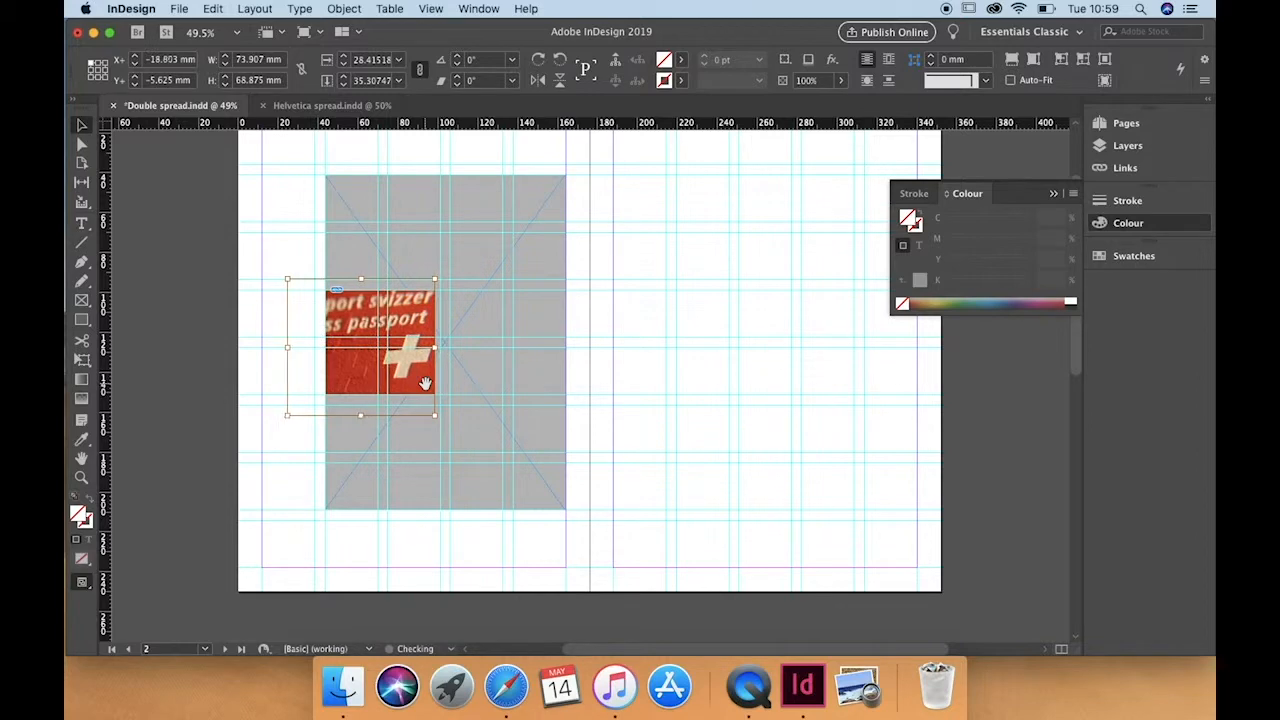
{"action": "key", "text": "Right"}
{"action": "key", "text": "Right"}
{"action": "key", "text": "Right"}
{"action": "key", "text": "Right"}
{"action": "key", "text": "Right"}
{"action": "key", "text": "Right"}
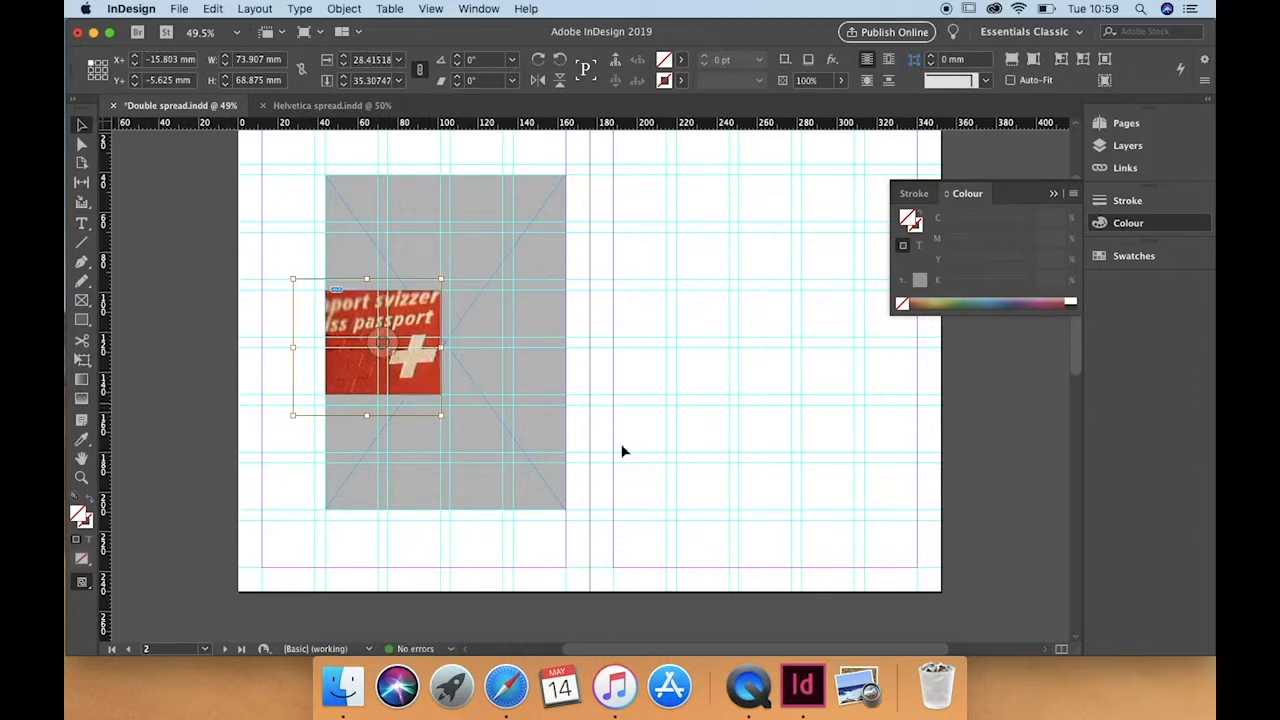
{"action": "left_click", "coordinate": [669, 474]}
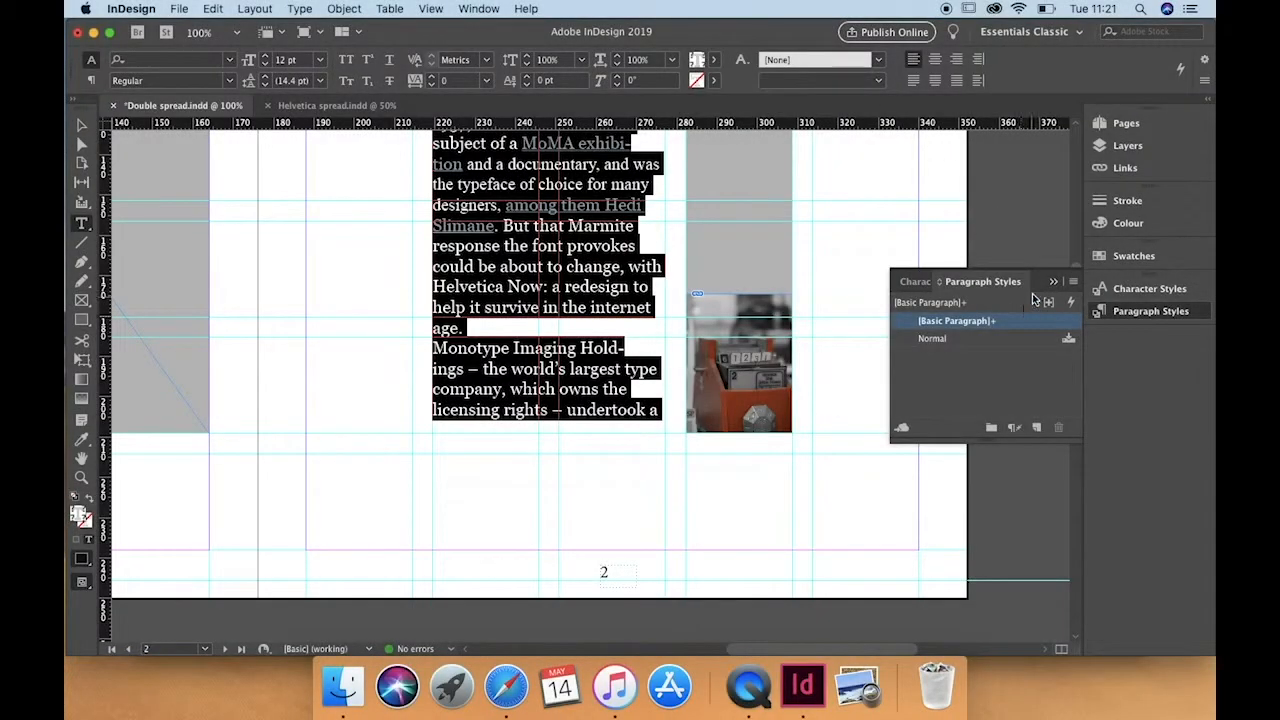
Create a new paragraph style named "Typographic digest" from the selected article text.
{"action": "left_click", "coordinate": [1053, 281]}
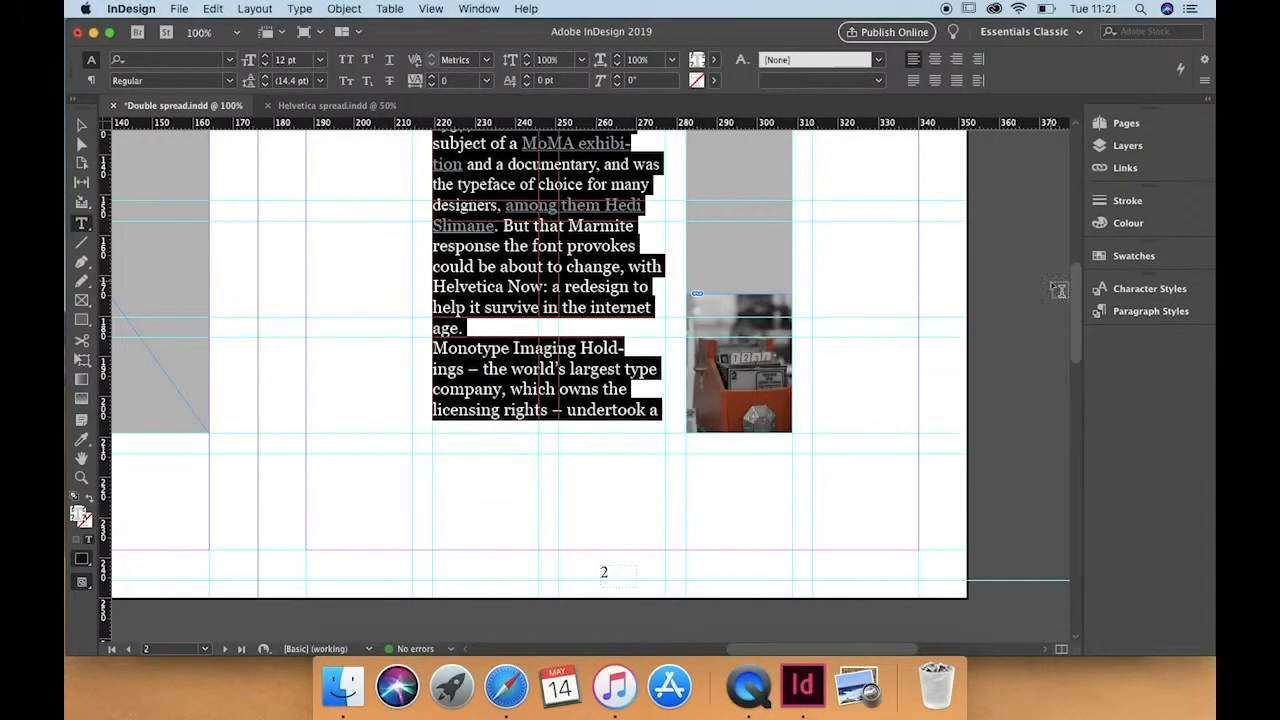
{"action": "left_click", "coordinate": [1160, 311]}
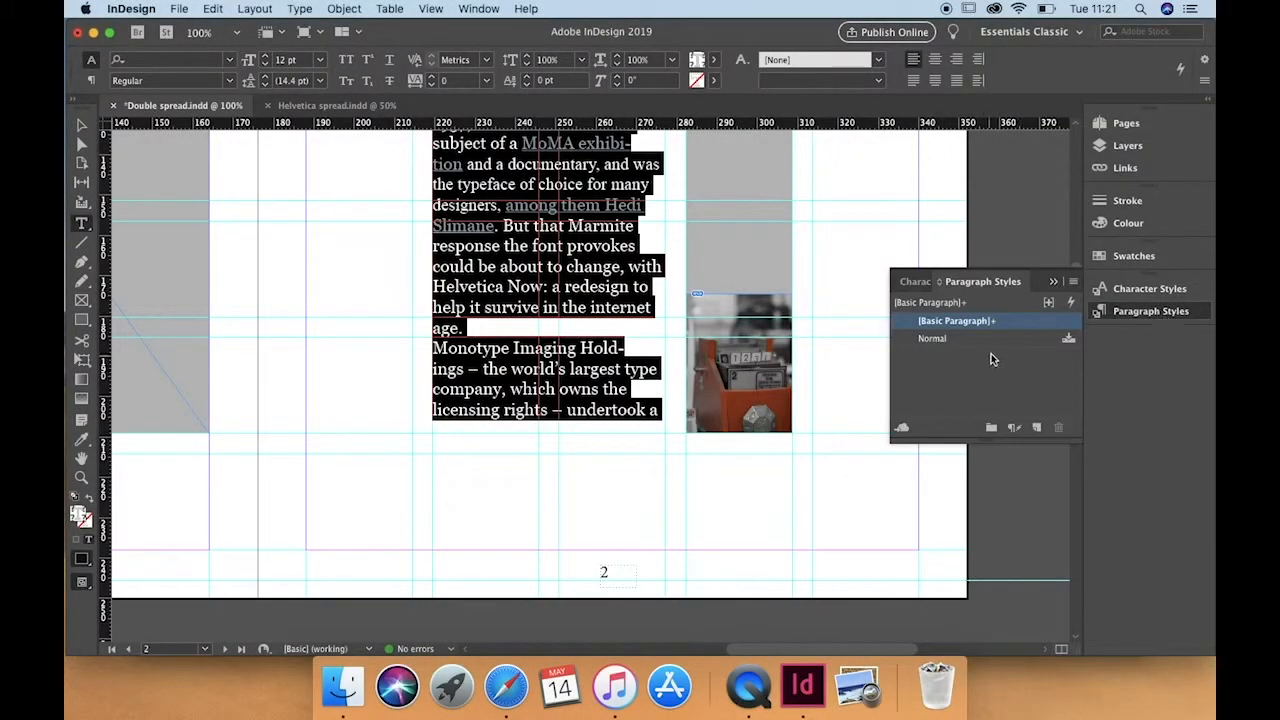
{"action": "left_click", "coordinate": [1073, 281]}
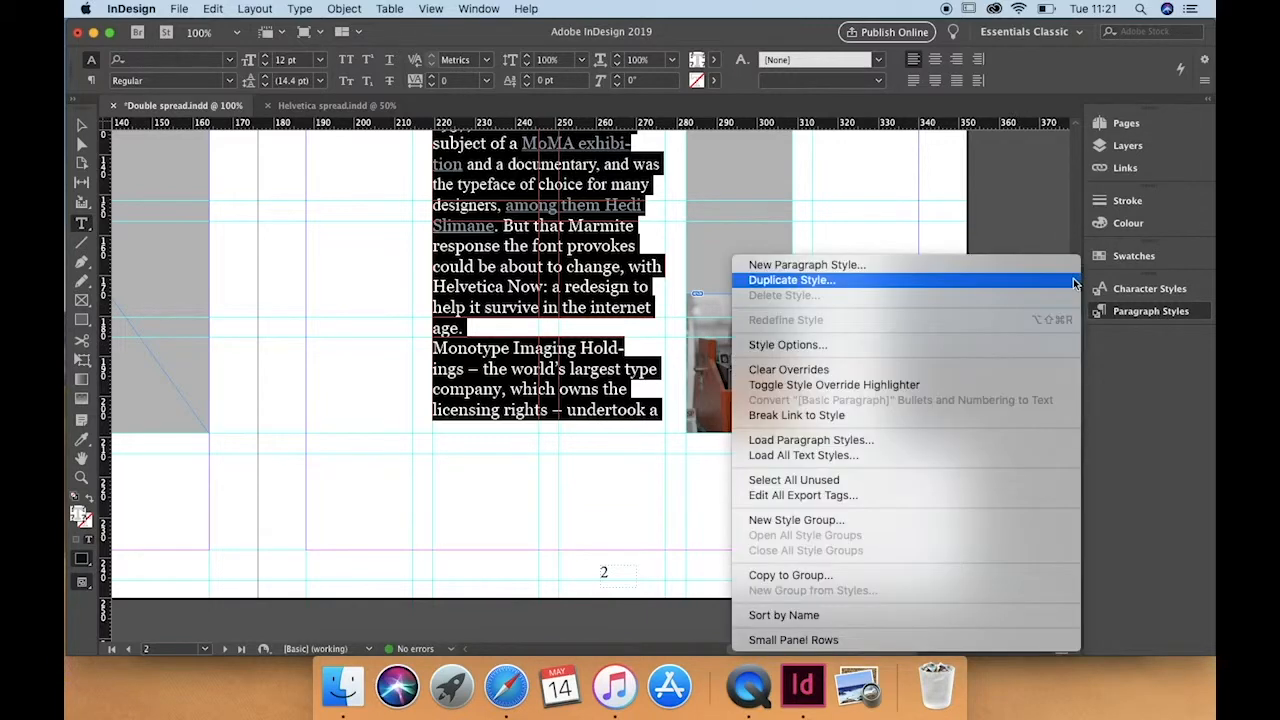
{"action": "left_click", "coordinate": [921, 269]}
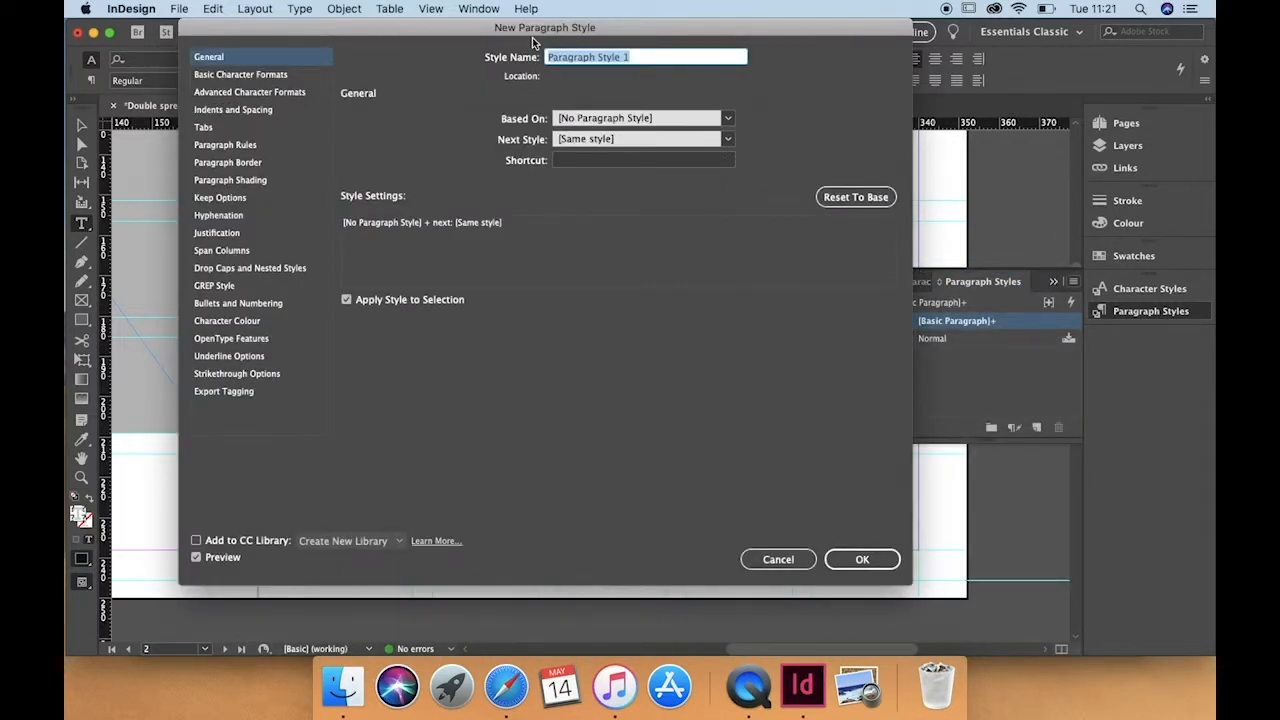
{"action": "type", "text": "typographic digest"}
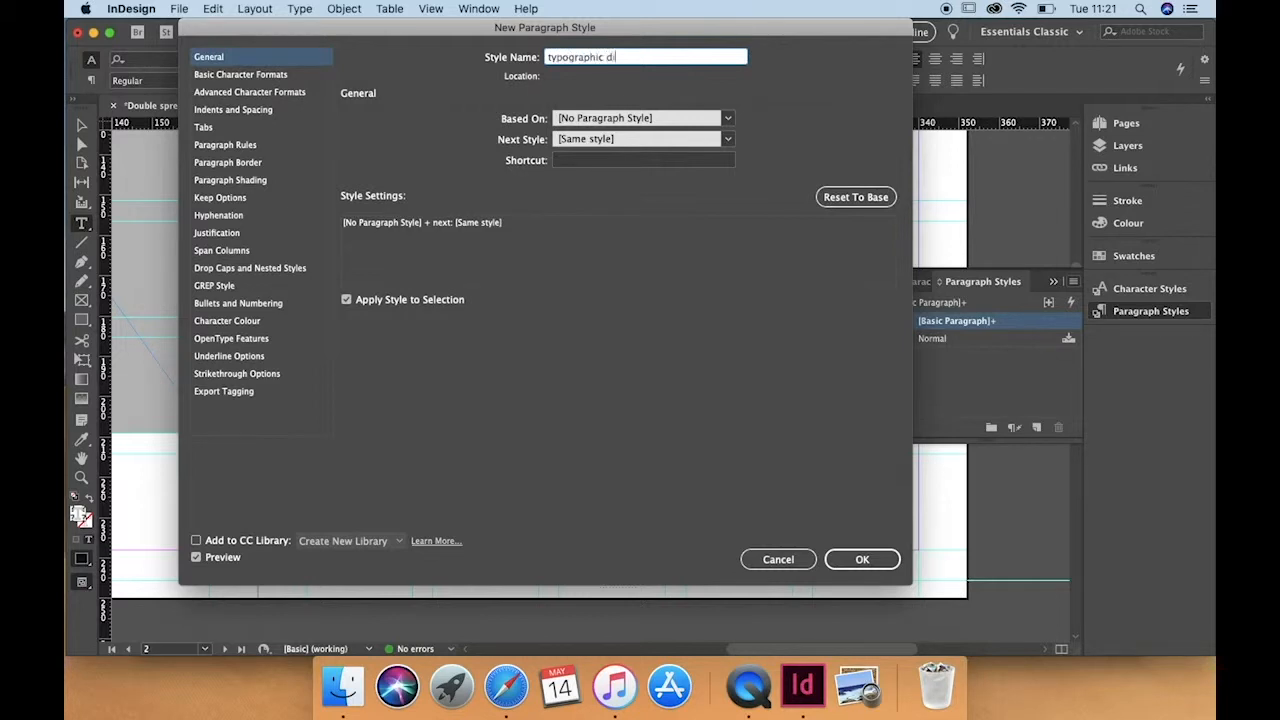
{"action": "left_click", "coordinate": [550, 62]}
{"action": "key", "text": "BackSpace"}
{"action": "type", "text": "T"}
Set the new paragraph style's font family to Helvetica and its size to 10 pt.
{"action": "left_click", "coordinate": [237, 77]}
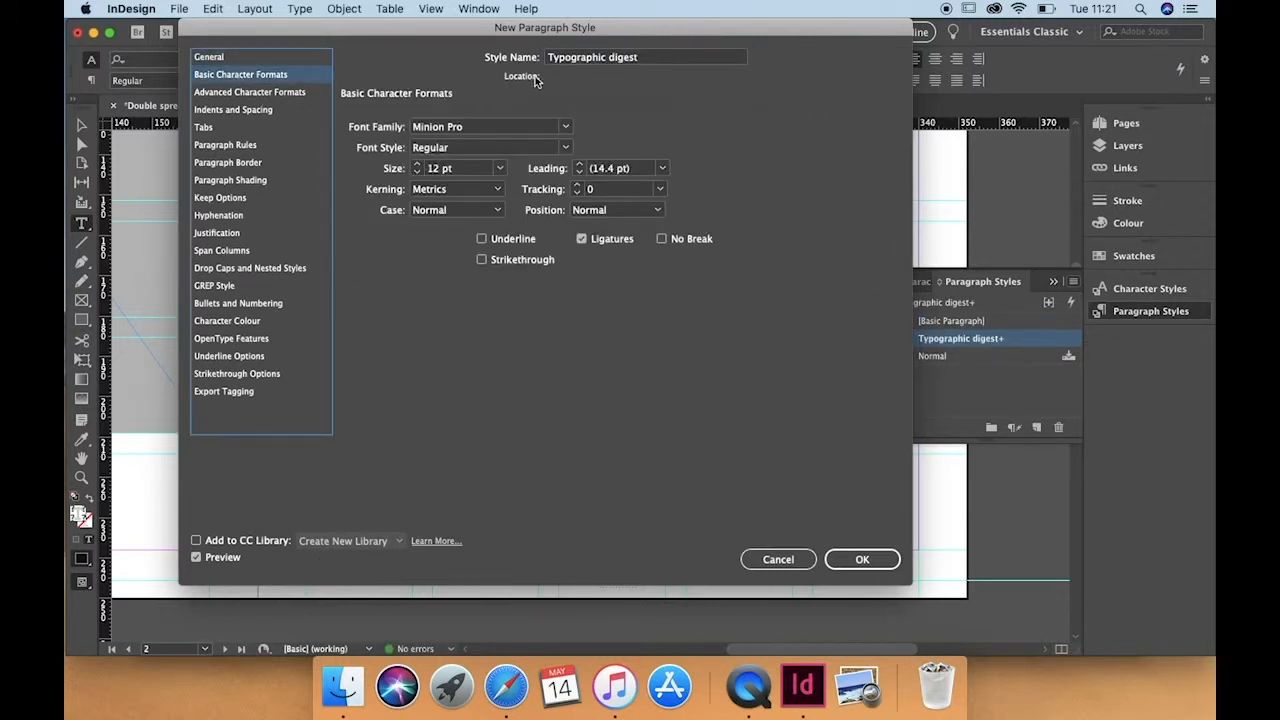
{"action": "left_click", "coordinate": [489, 127]}
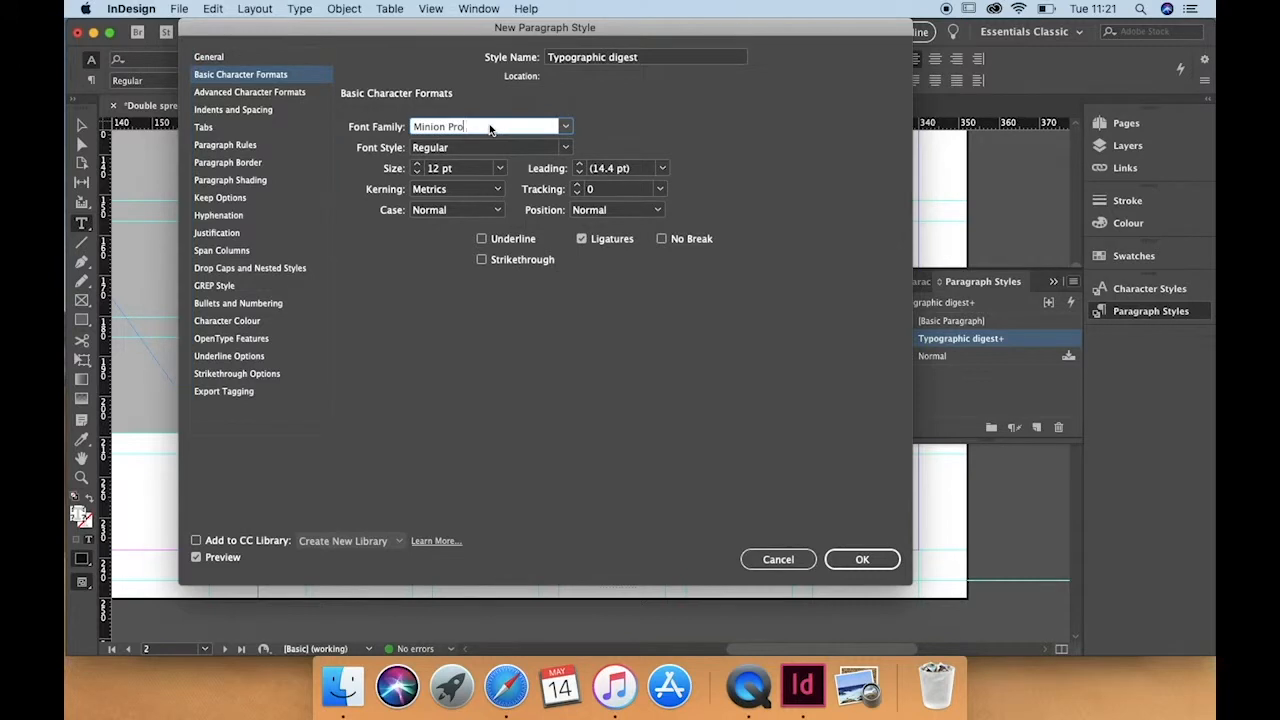
{"action": "key", "text": "BackSpace"}
{"action": "key", "text": "BackSpace"}
{"action": "key", "text": "BackSpace"}
{"action": "key", "text": "BackSpace"}
{"action": "key", "text": "BackSpace"}
{"action": "type", "text": "He"}
{"action": "left_click", "coordinate": [419, 173]}
{"action": "left_click", "coordinate": [419, 173]}
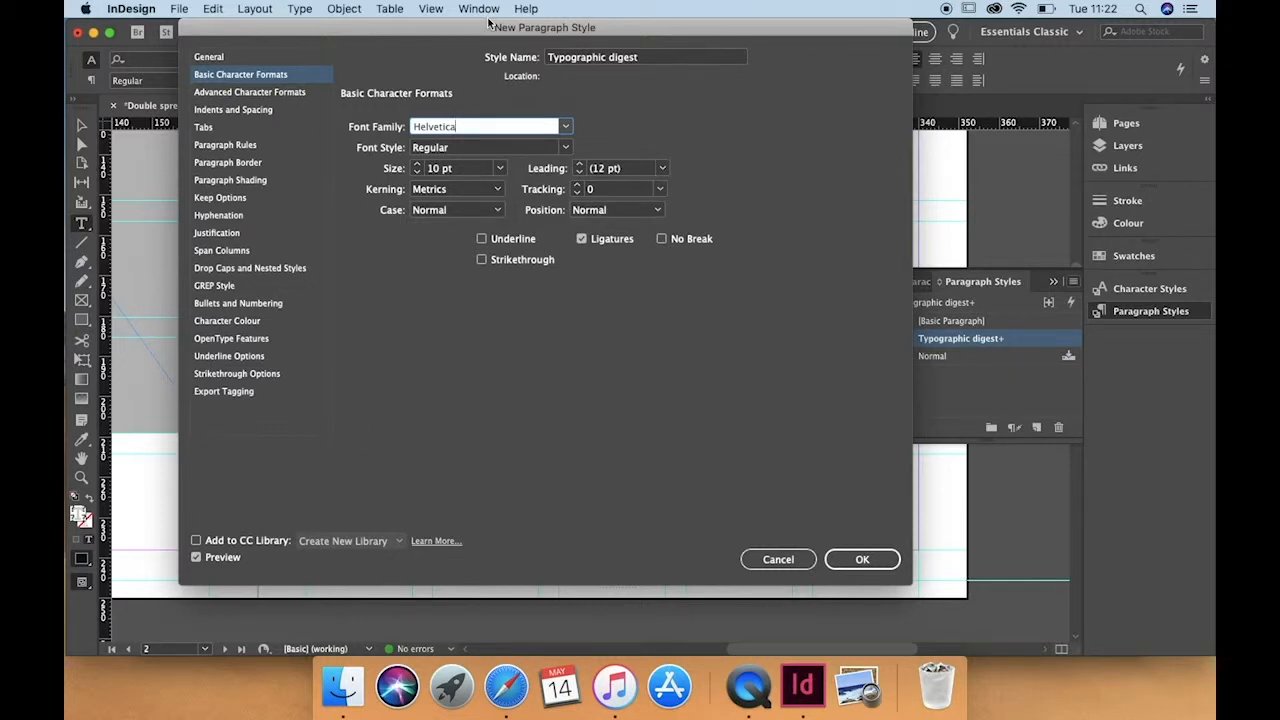
Set the style's first line indent to 2 mm and the space between paragraphs using the same style to 2 mm.
{"action": "left_click_drag", "start_coordinate": [435, 36], "coordinate": [833, 27]}
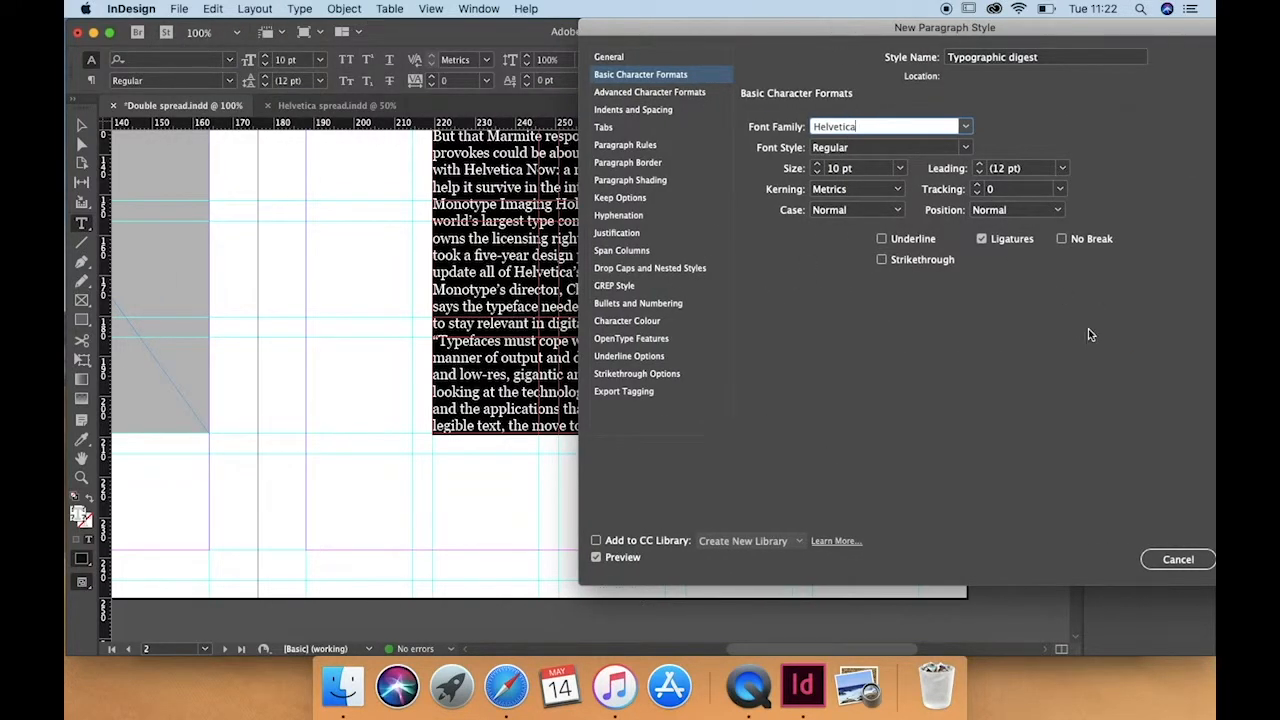
{"action": "left_click_drag", "start_coordinate": [1069, 29], "coordinate": [995, 29]}
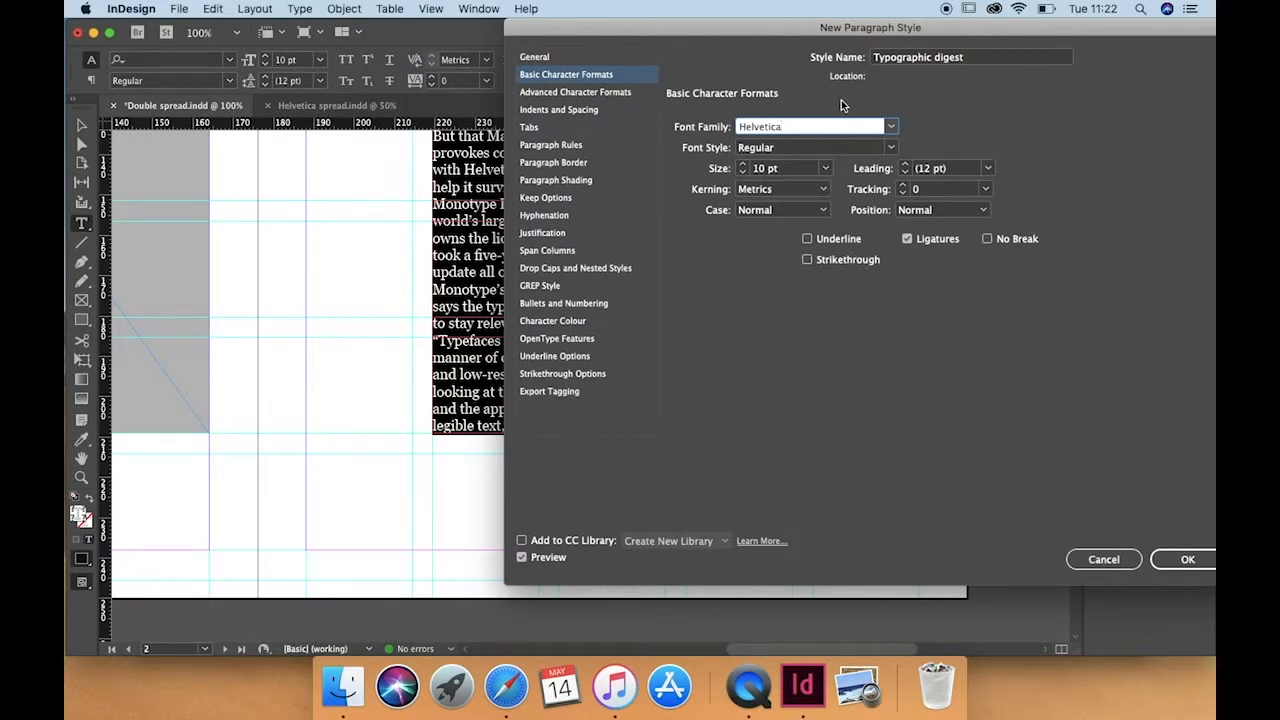
{"action": "left_click", "coordinate": [568, 93]}
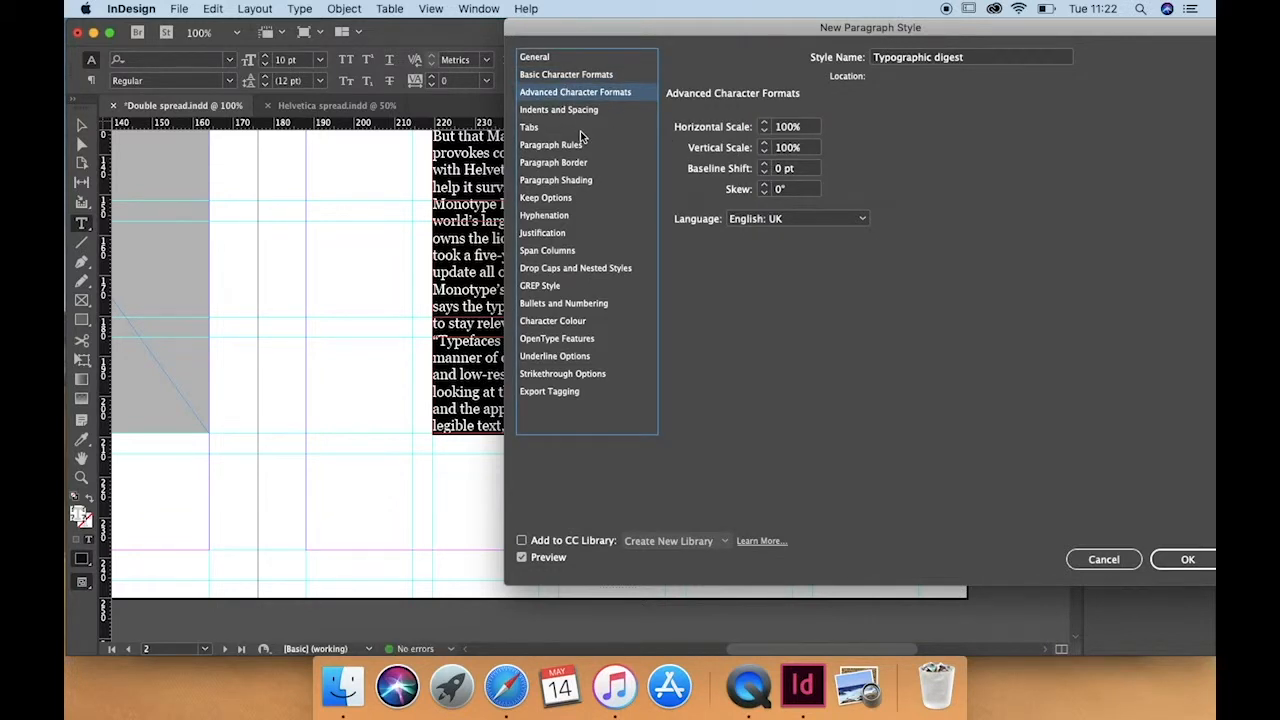
{"action": "left_click", "coordinate": [573, 110]}
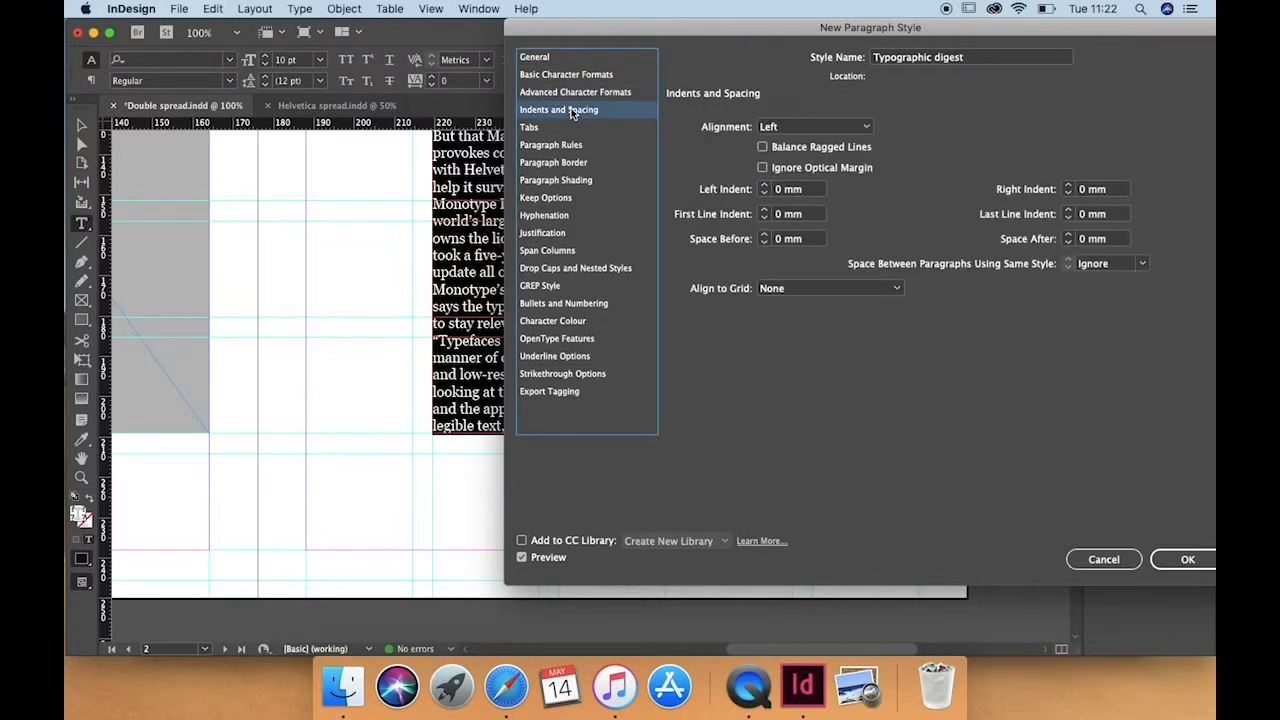
{"action": "left_click", "coordinate": [764, 211]}
{"action": "left_click", "coordinate": [764, 211]}
{"action": "left_click", "coordinate": [764, 211]}
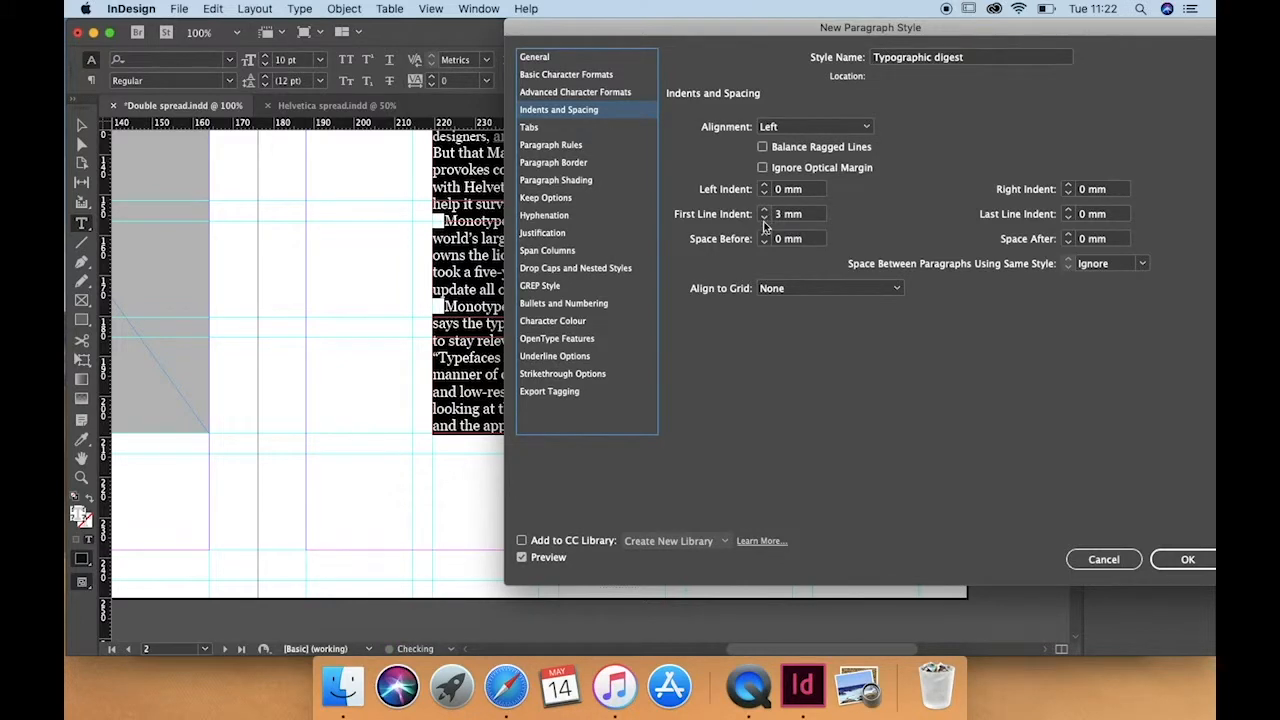
{"action": "left_click", "coordinate": [764, 219]}
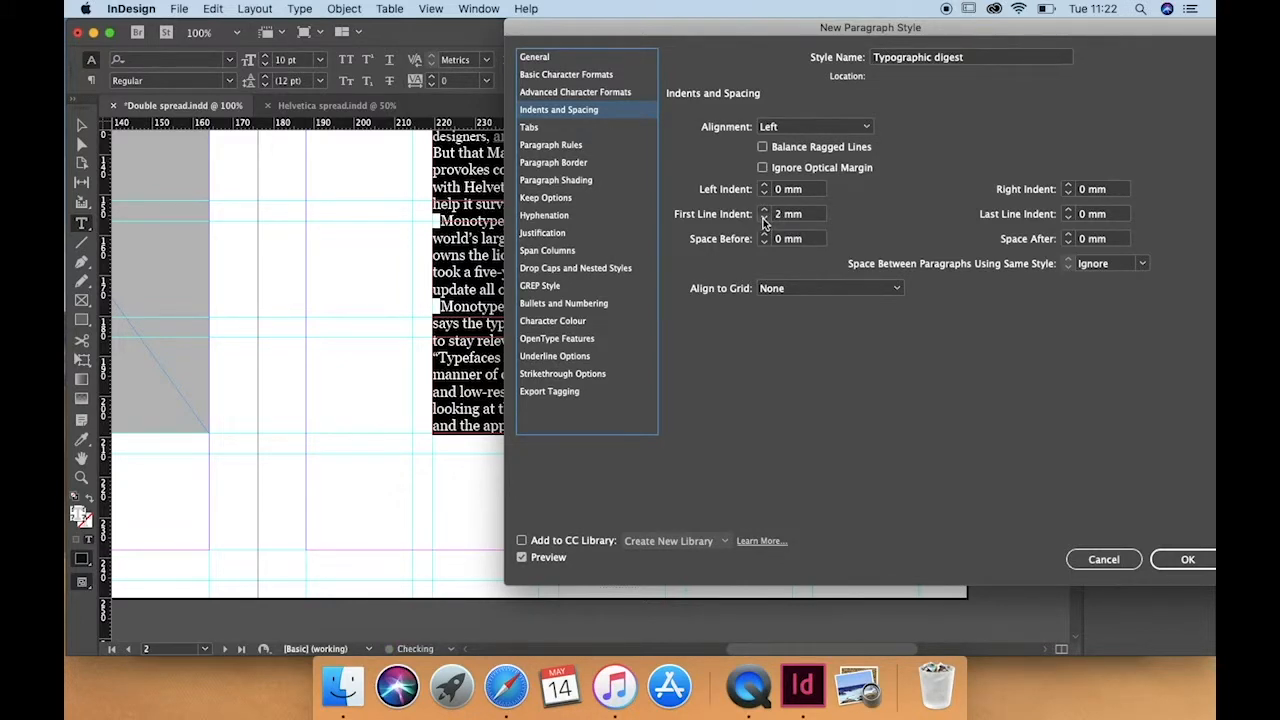
{"action": "left_click", "coordinate": [1144, 263]}
{"action": "left_click", "coordinate": [1106, 318]}
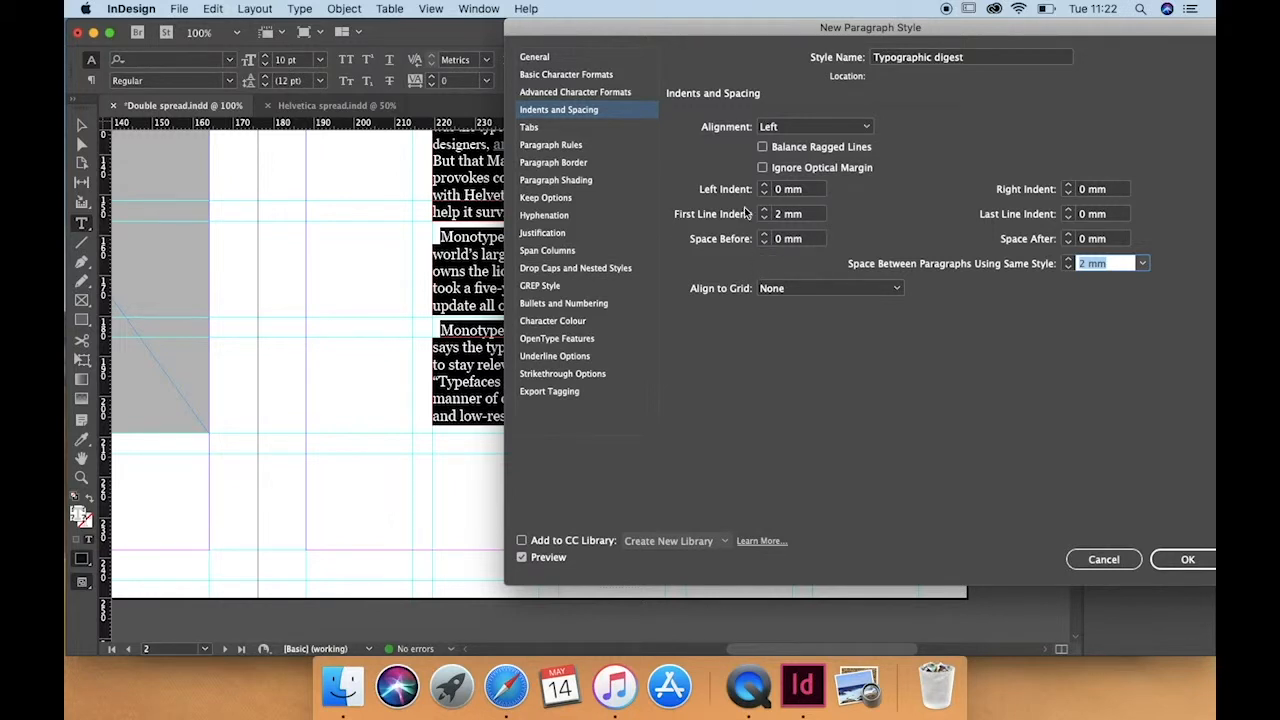
Turn off hyphenation in the Typographic digest paragraph style.
{"action": "left_click", "coordinate": [580, 129]}
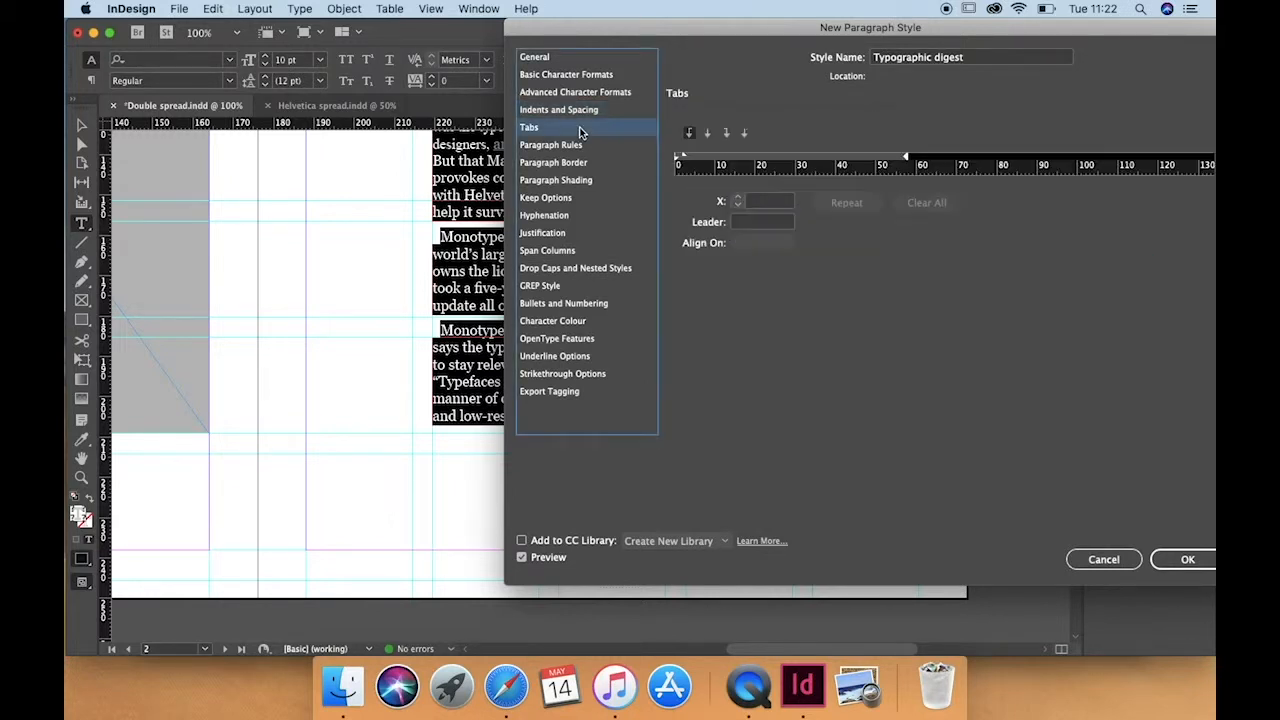
{"action": "left_click", "coordinate": [588, 147]}
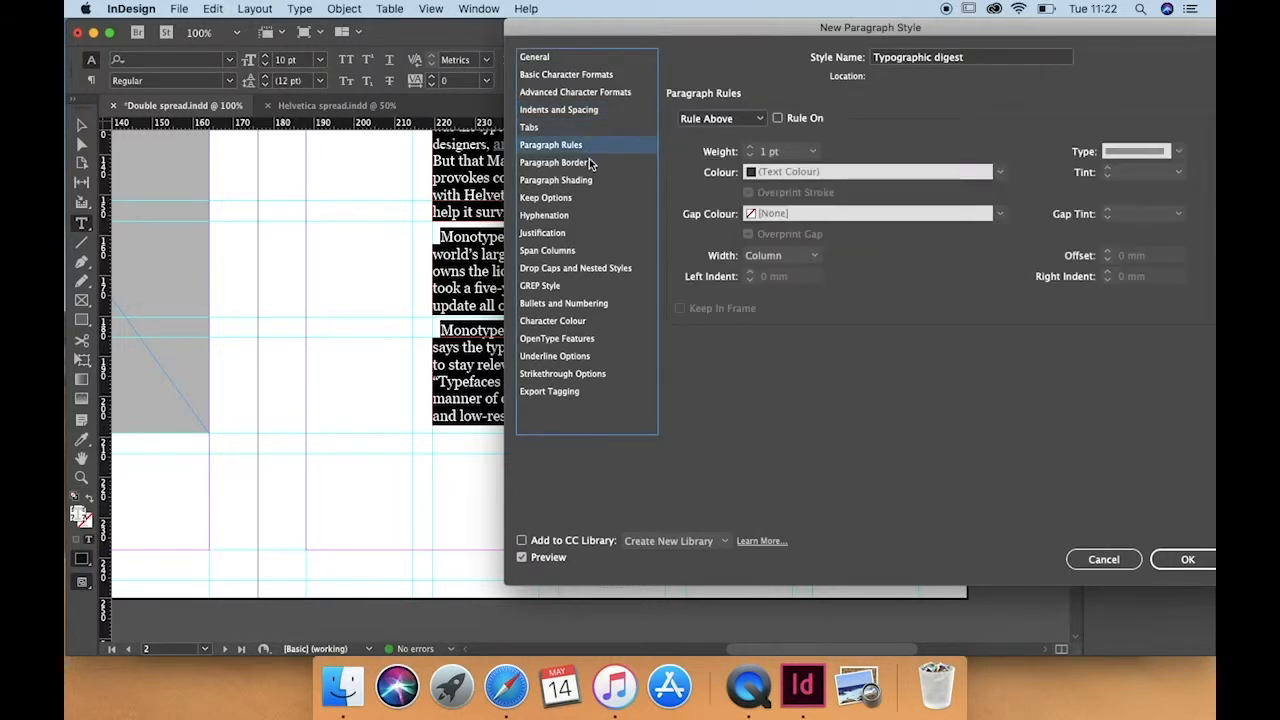
{"action": "left_click", "coordinate": [590, 163]}
{"action": "left_click", "coordinate": [590, 181]}
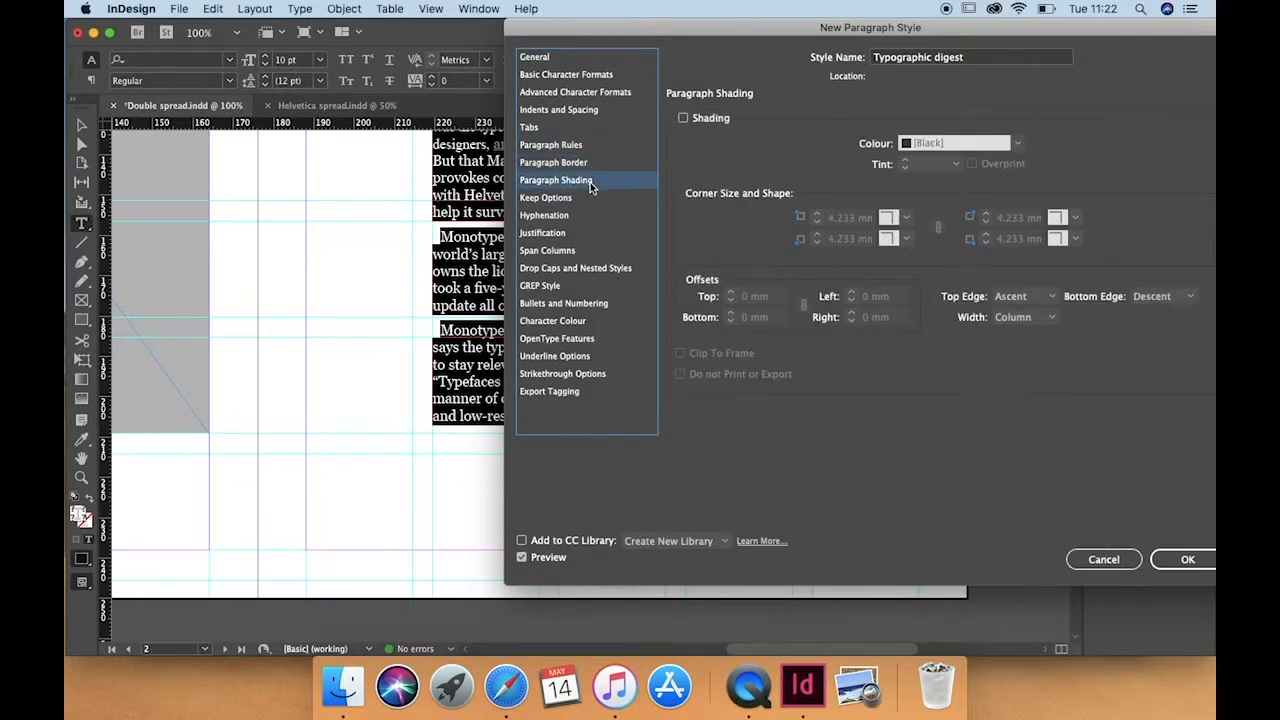
{"action": "left_click", "coordinate": [588, 200]}
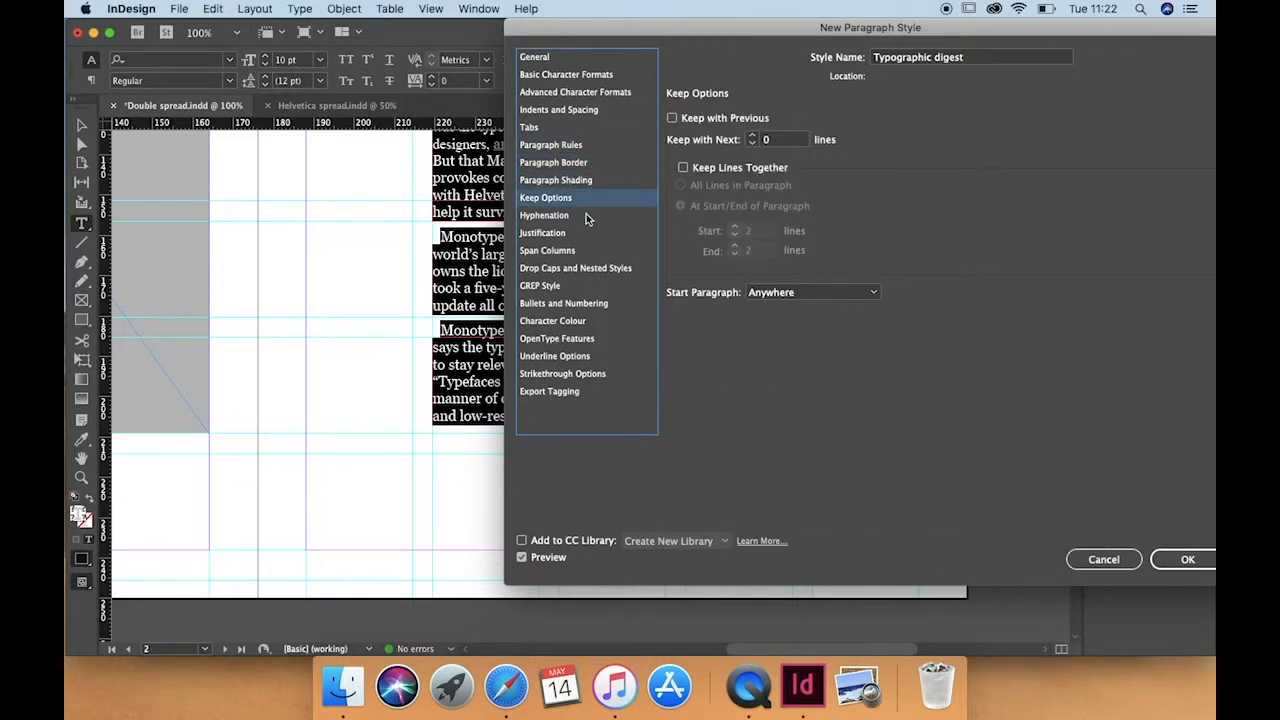
{"action": "left_click", "coordinate": [586, 214]}
{"action": "left_click", "coordinate": [684, 118]}
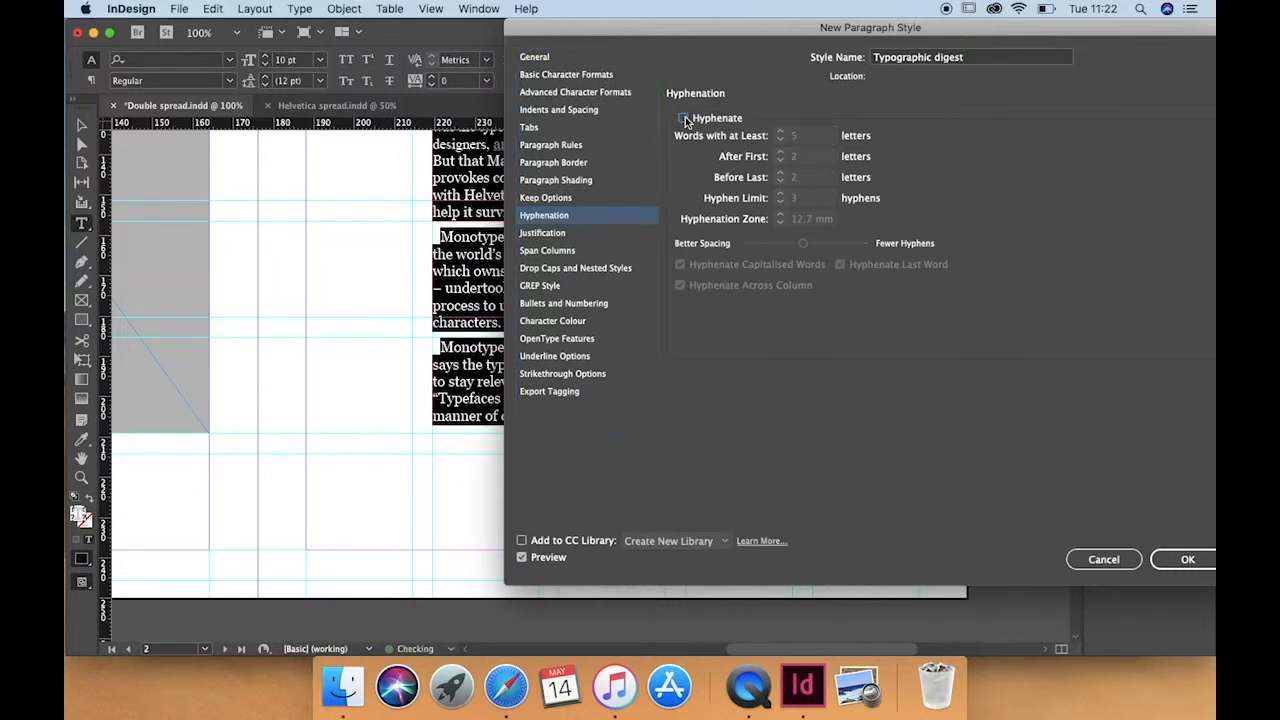
Examine the style's remaining option categories, from Justification through Export Tagging.
{"action": "left_click", "coordinate": [543, 235]}
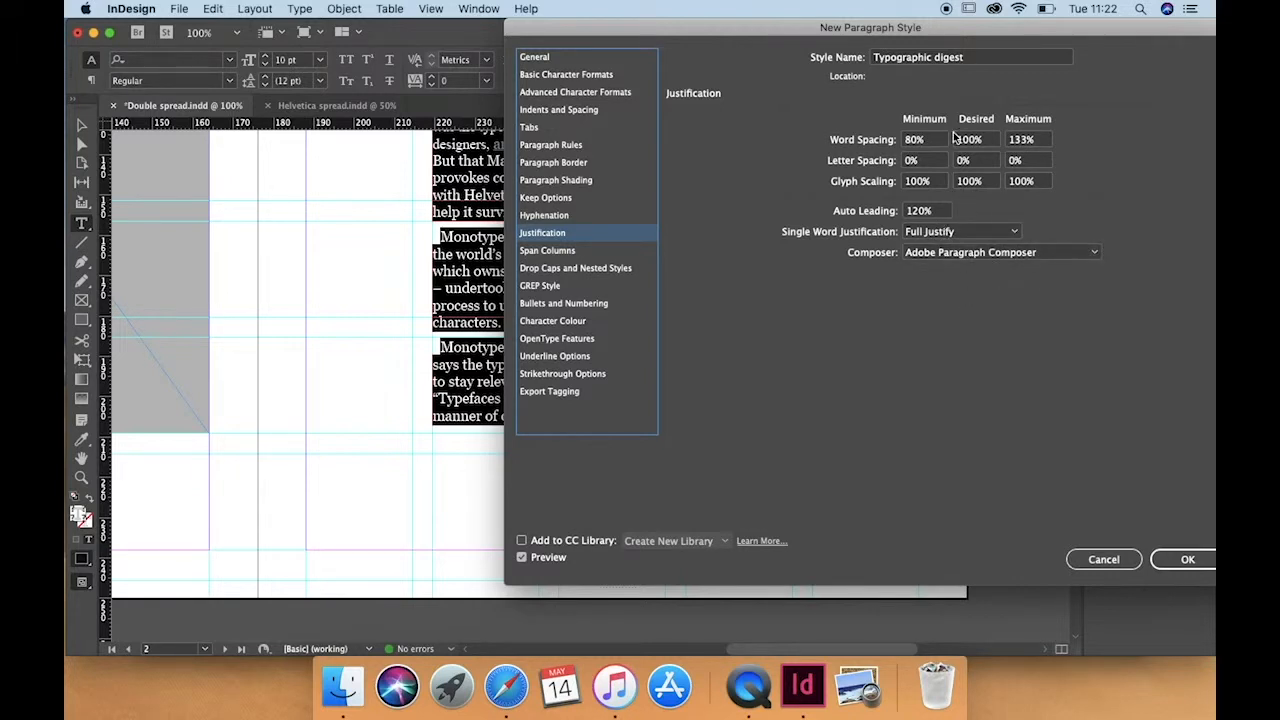
{"action": "left_click", "coordinate": [590, 251]}
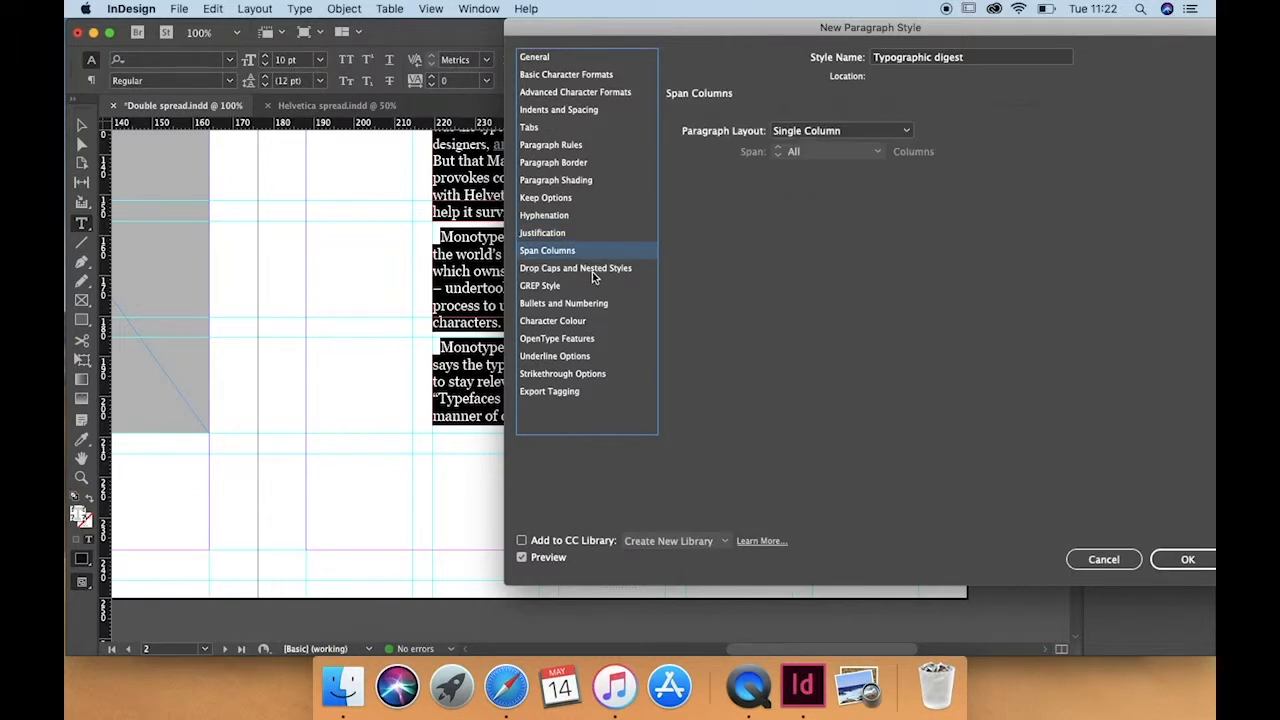
{"action": "left_click", "coordinate": [592, 272]}
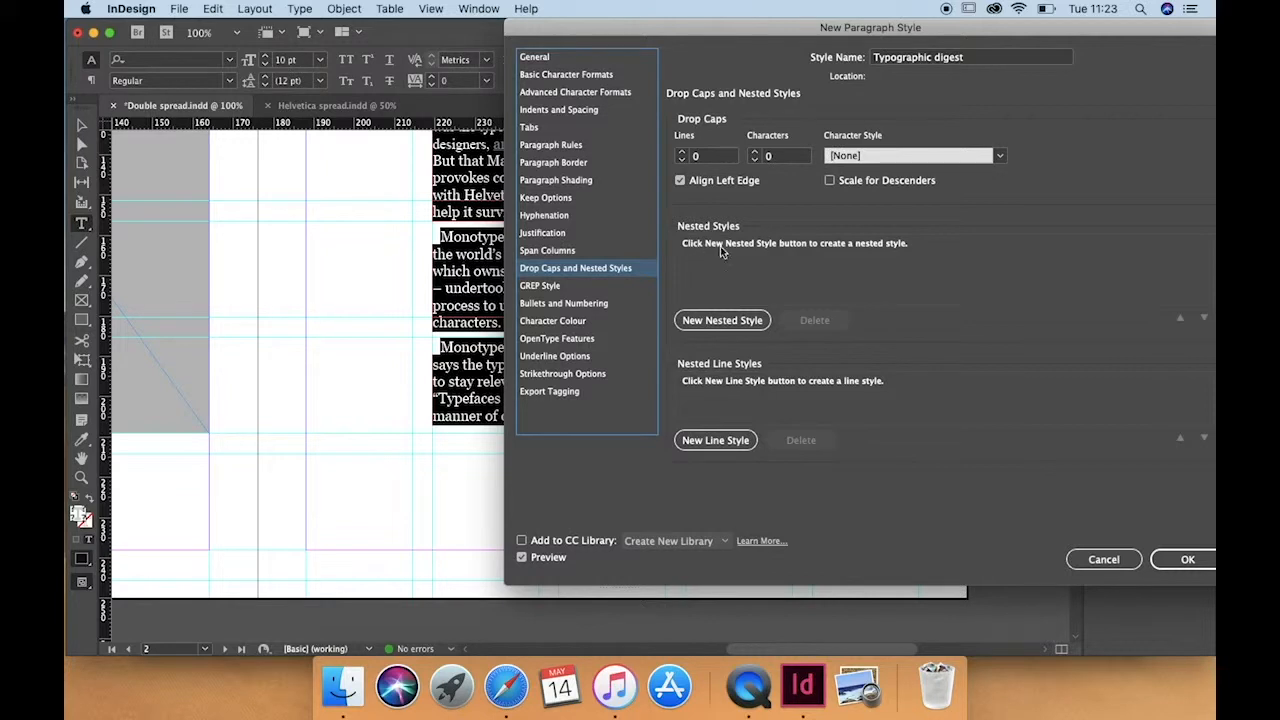
{"action": "left_click", "coordinate": [566, 287]}
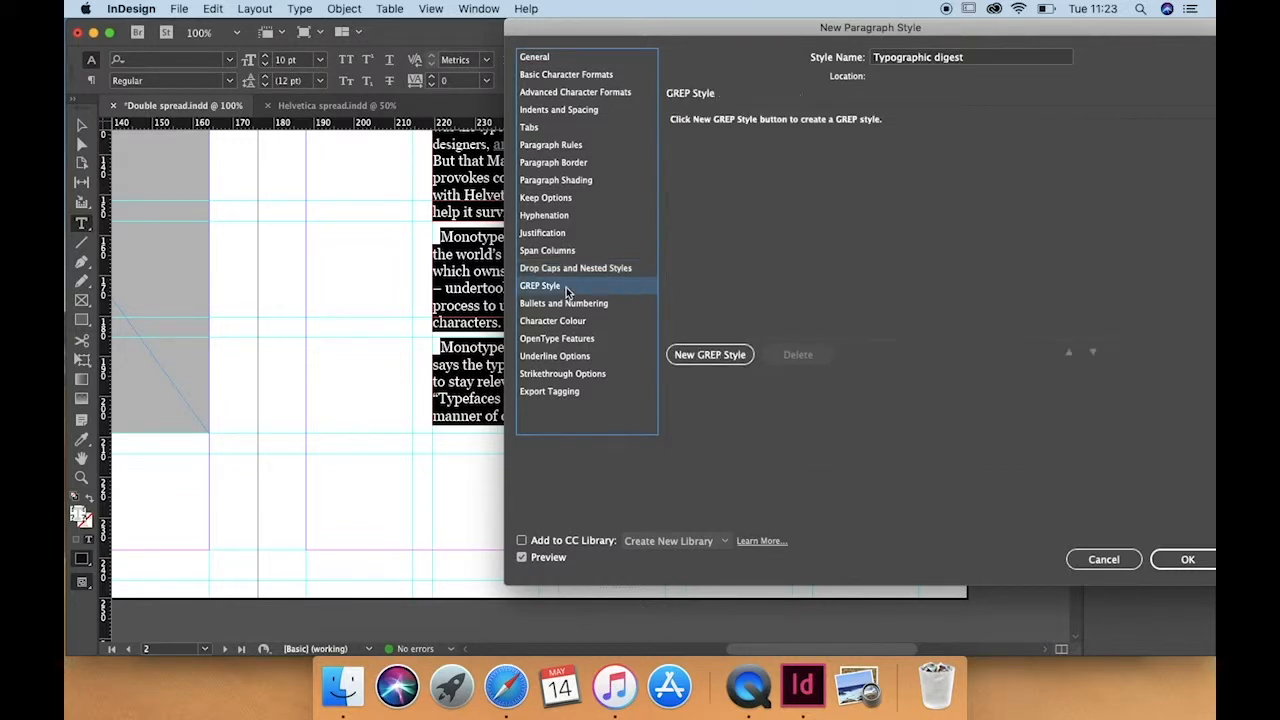
{"action": "left_click", "coordinate": [574, 305]}
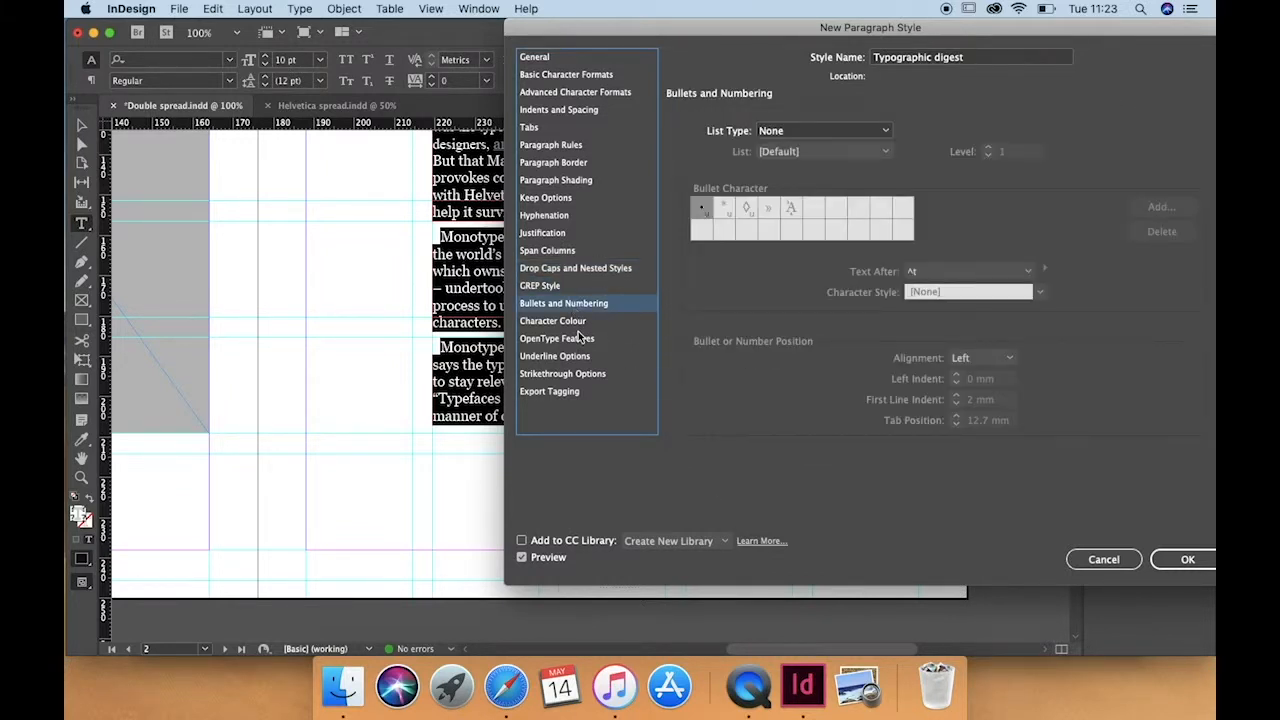
{"action": "left_click", "coordinate": [576, 325]}
{"action": "left_click", "coordinate": [578, 340]}
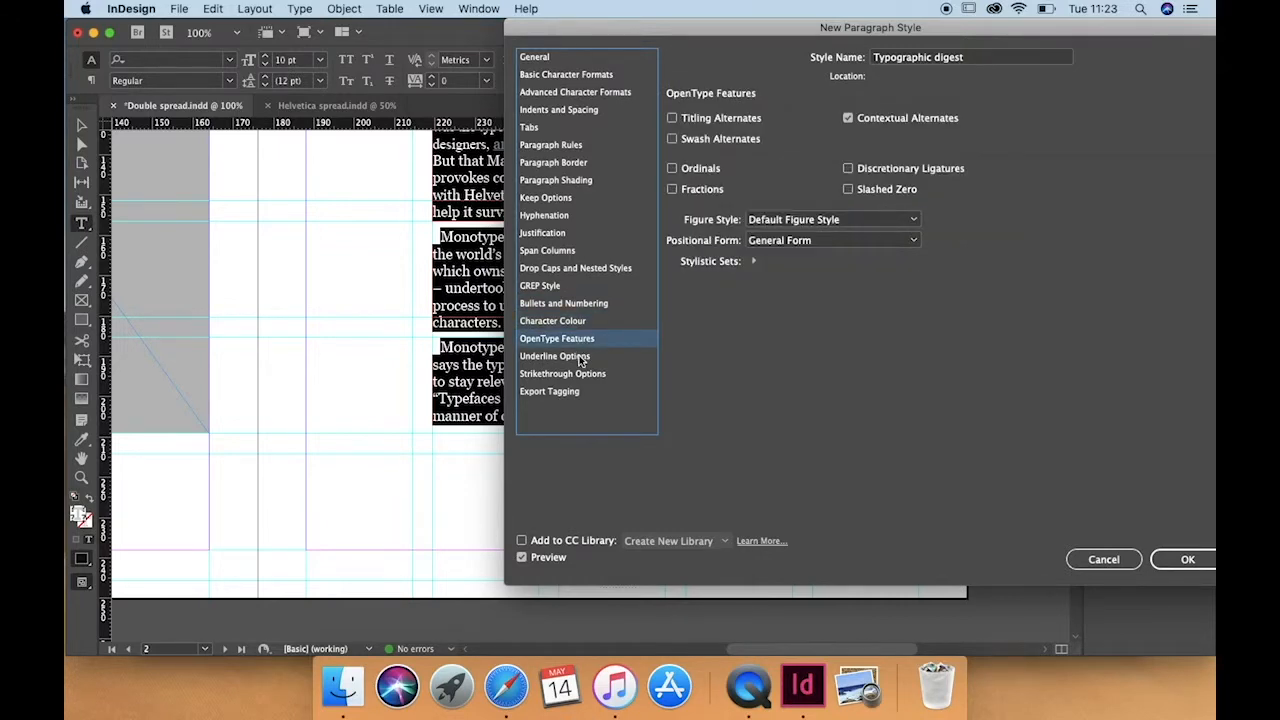
{"action": "left_click", "coordinate": [579, 356]}
{"action": "left_click", "coordinate": [580, 373]}
{"action": "left_click", "coordinate": [574, 392]}
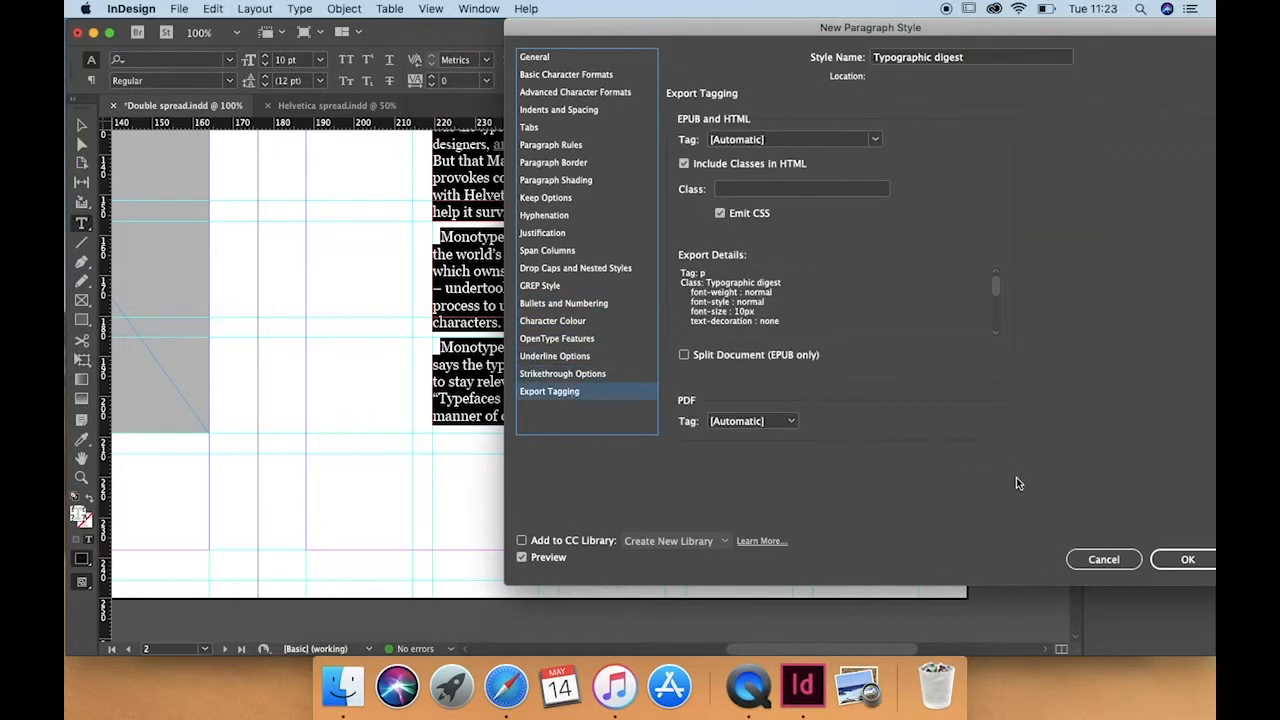
Save the paragraph style, switch the selected article text to [Basic Paragraph] for comparison and reapply Typographic digest.
{"action": "left_click", "coordinate": [1188, 560]}
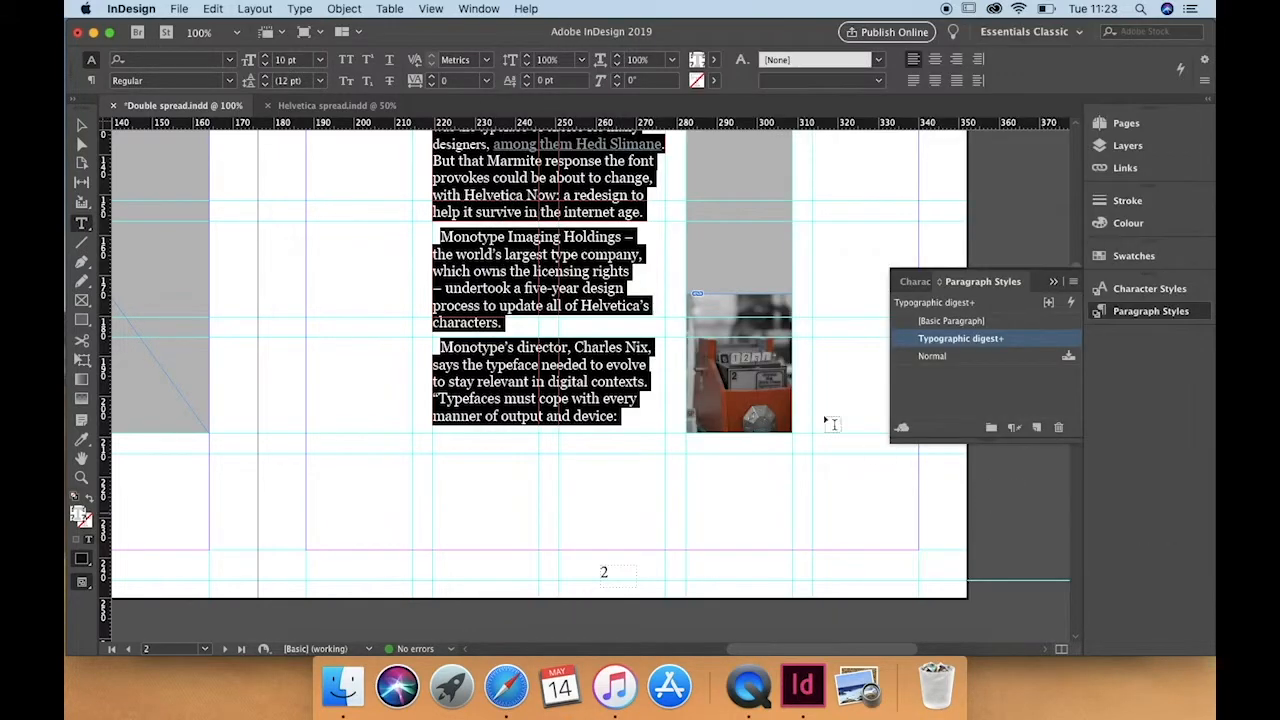
{"action": "left_click", "coordinate": [966, 322]}
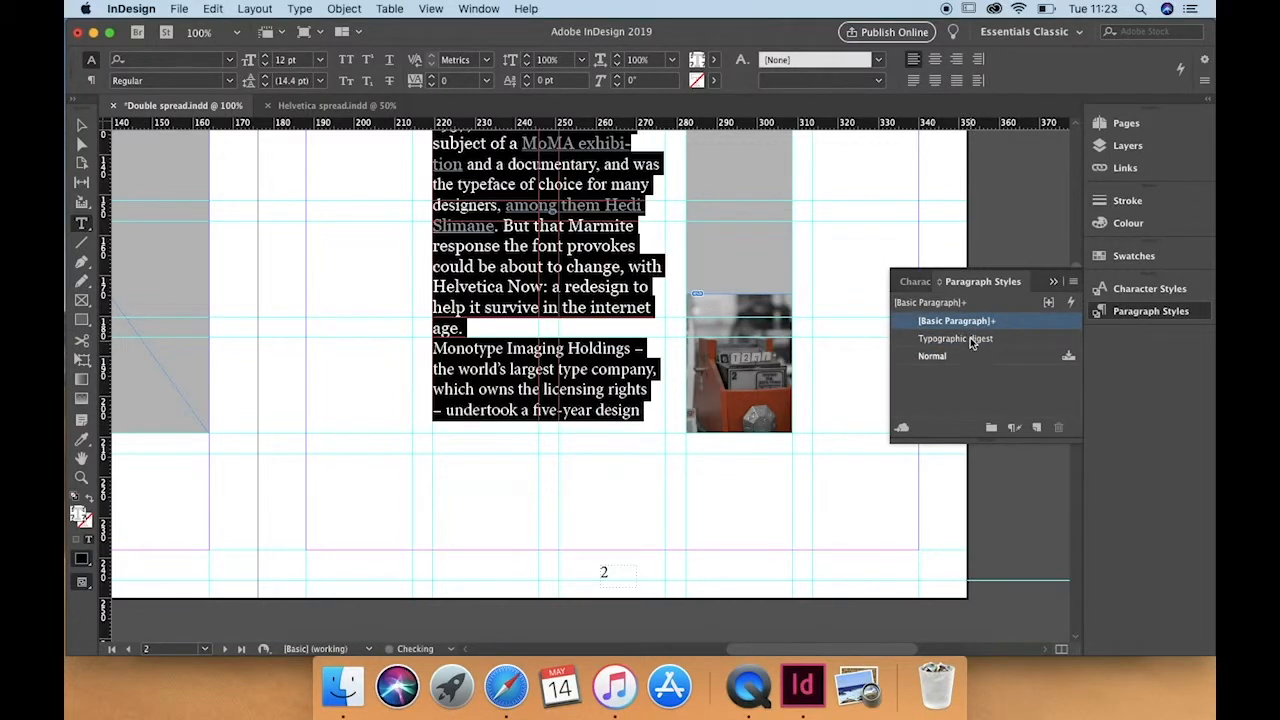
{"action": "left_click", "coordinate": [970, 339]}
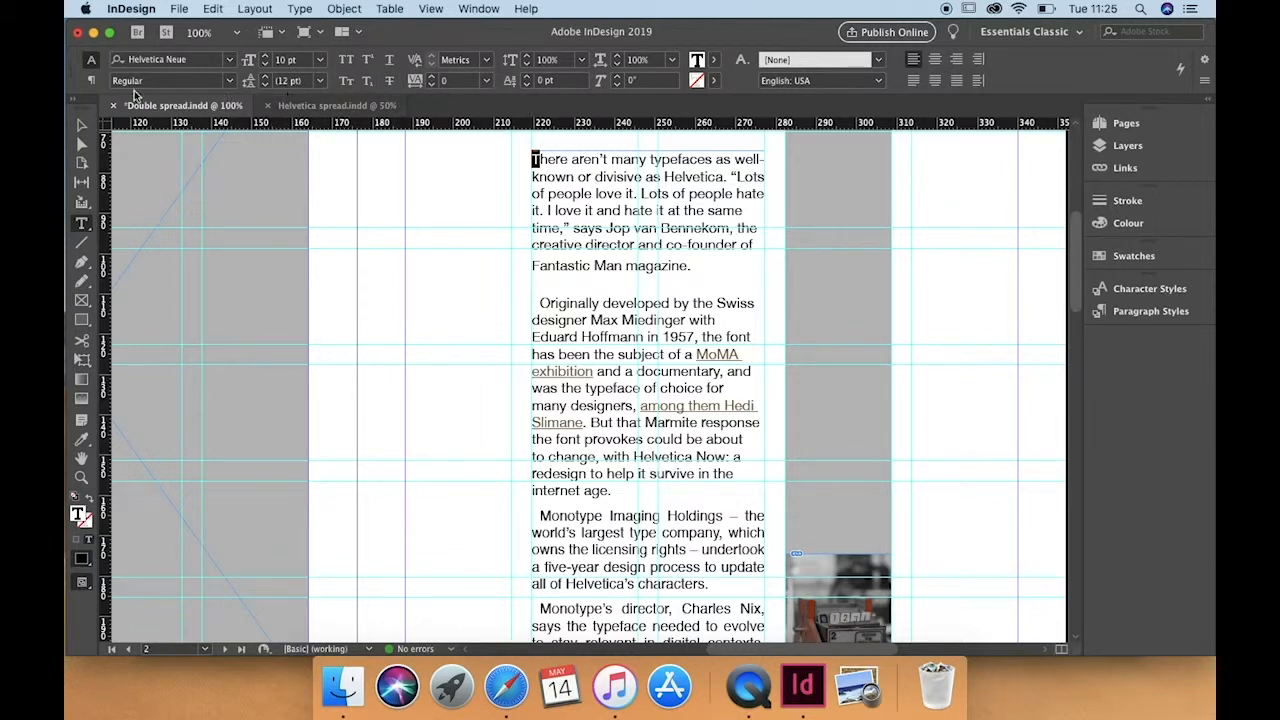
Give the article's opening paragraph a drop cap spanning 7 lines.
{"action": "left_click", "coordinate": [90, 82]}
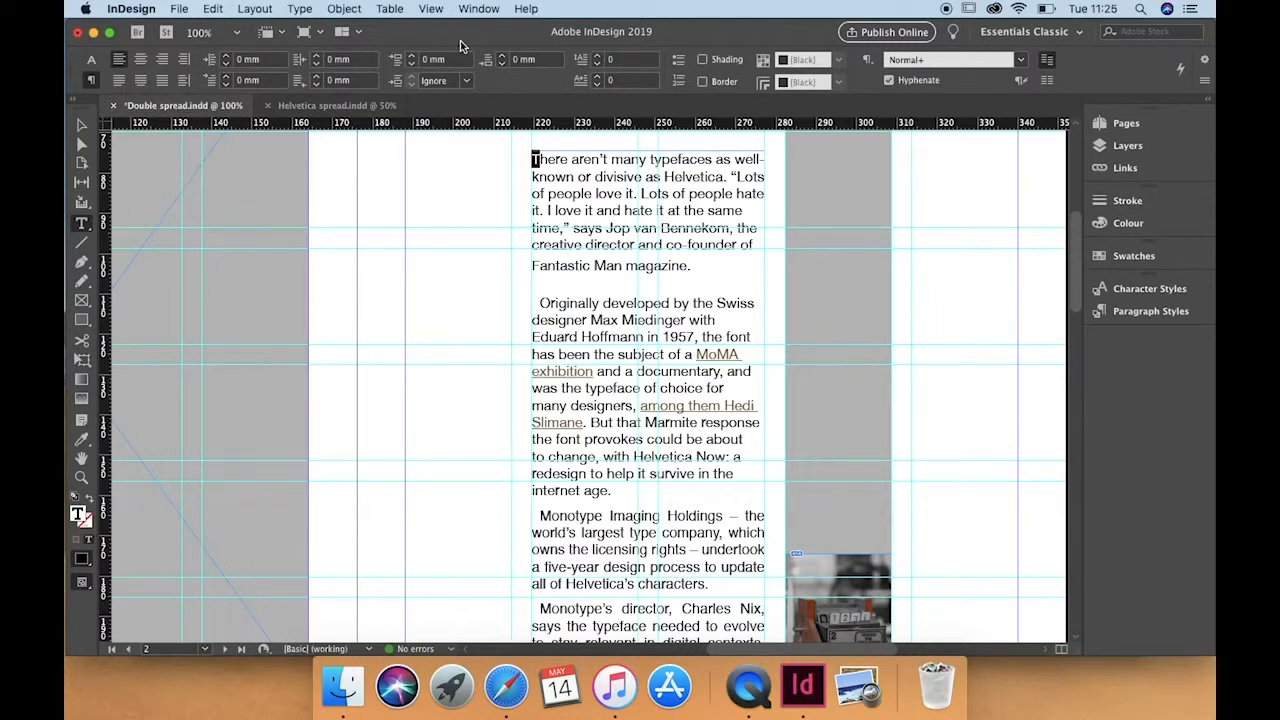
{"action": "left_click", "coordinate": [597, 58]}
{"action": "left_click", "coordinate": [597, 58]}
{"action": "left_click", "coordinate": [597, 58]}
{"action": "left_click", "coordinate": [597, 58]}
{"action": "left_click", "coordinate": [597, 58]}
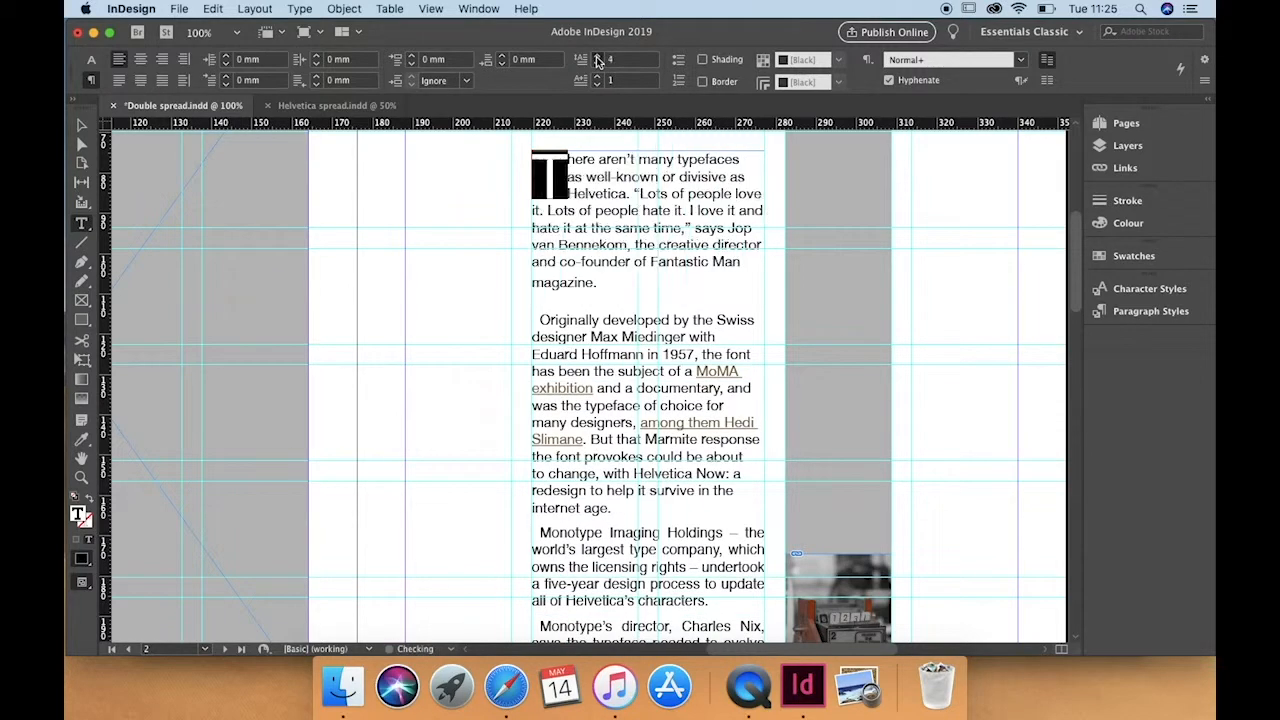
{"action": "left_click", "coordinate": [597, 58]}
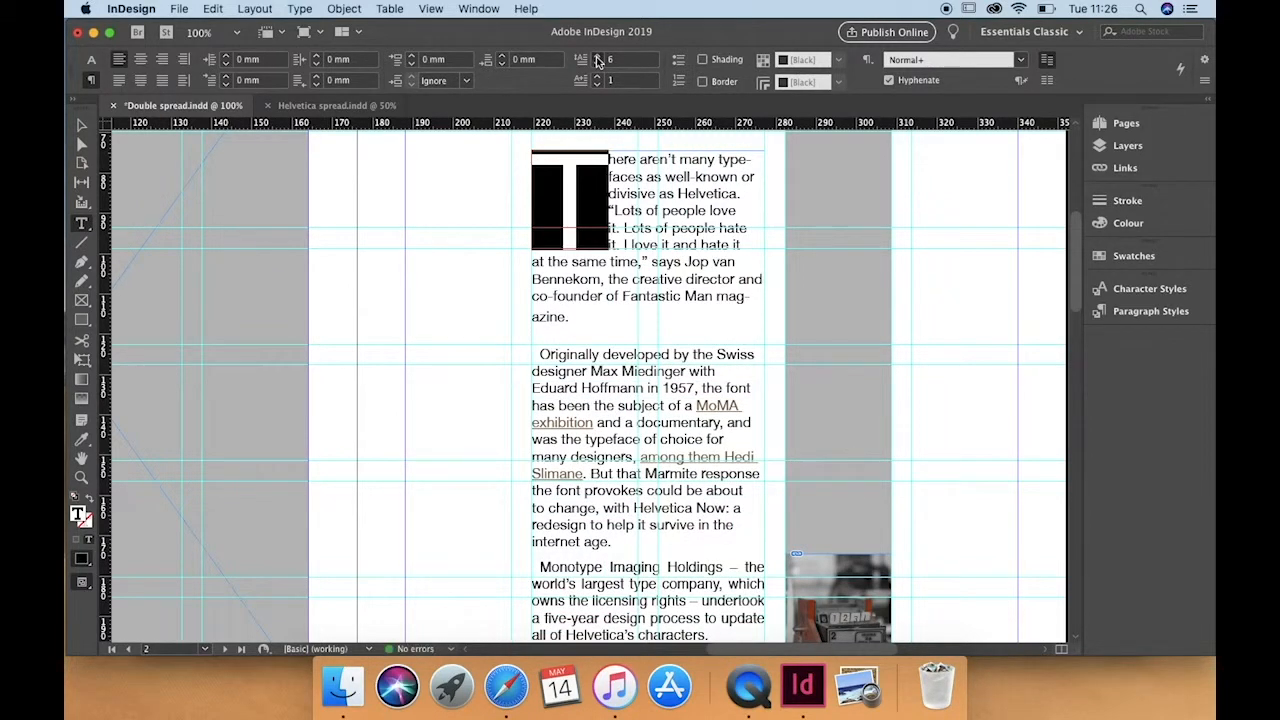
{"action": "left_click", "coordinate": [597, 58]}
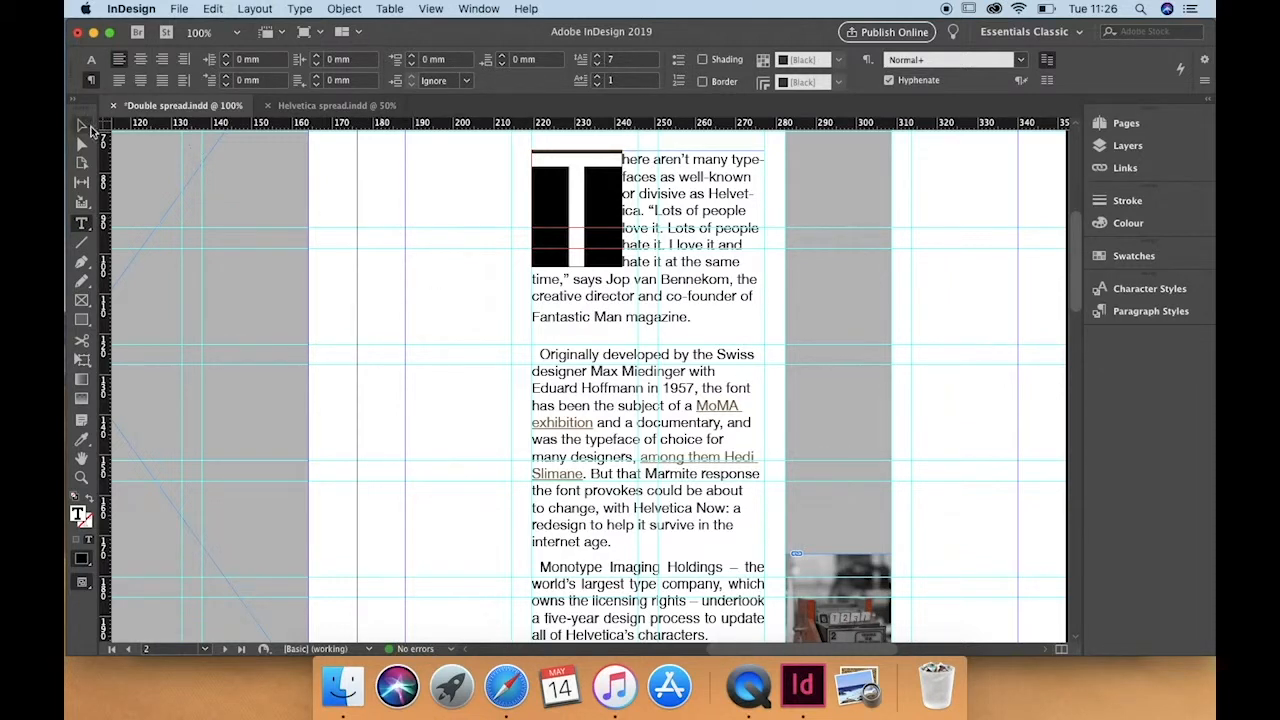
{"action": "key", "text": "Escape"}
{"action": "left_click", "coordinate": [308, 209]}
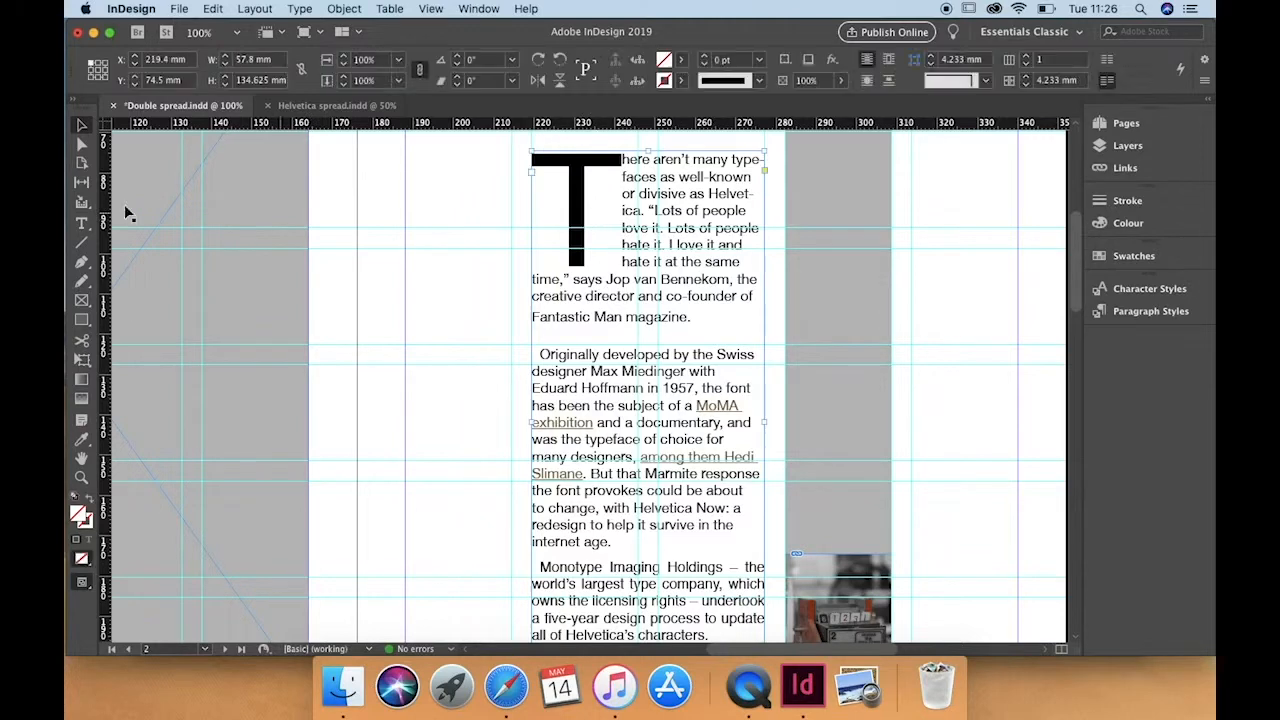
Select the drop-cap T and turn on Optical Margin Alignment for the article story.
{"action": "left_click", "coordinate": [82, 222]}
{"action": "left_click_drag", "start_coordinate": [583, 208], "coordinate": [504, 207]}
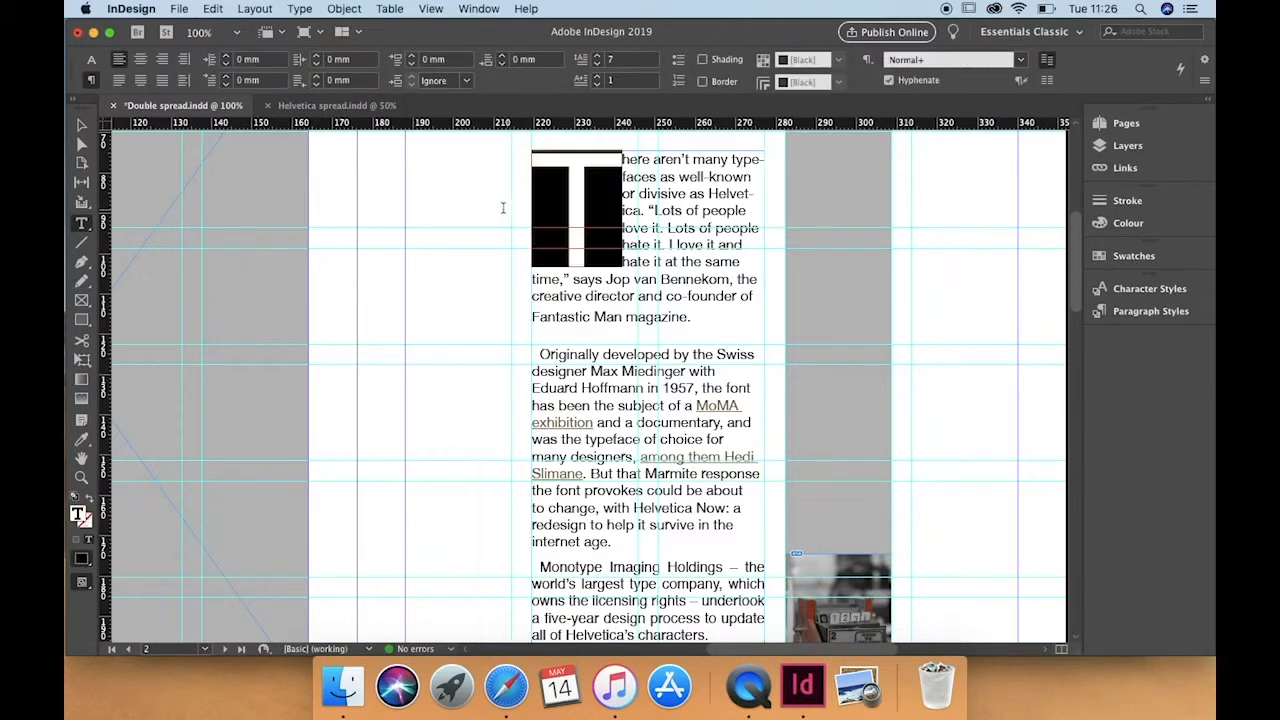
{"action": "left_click", "coordinate": [299, 9]}
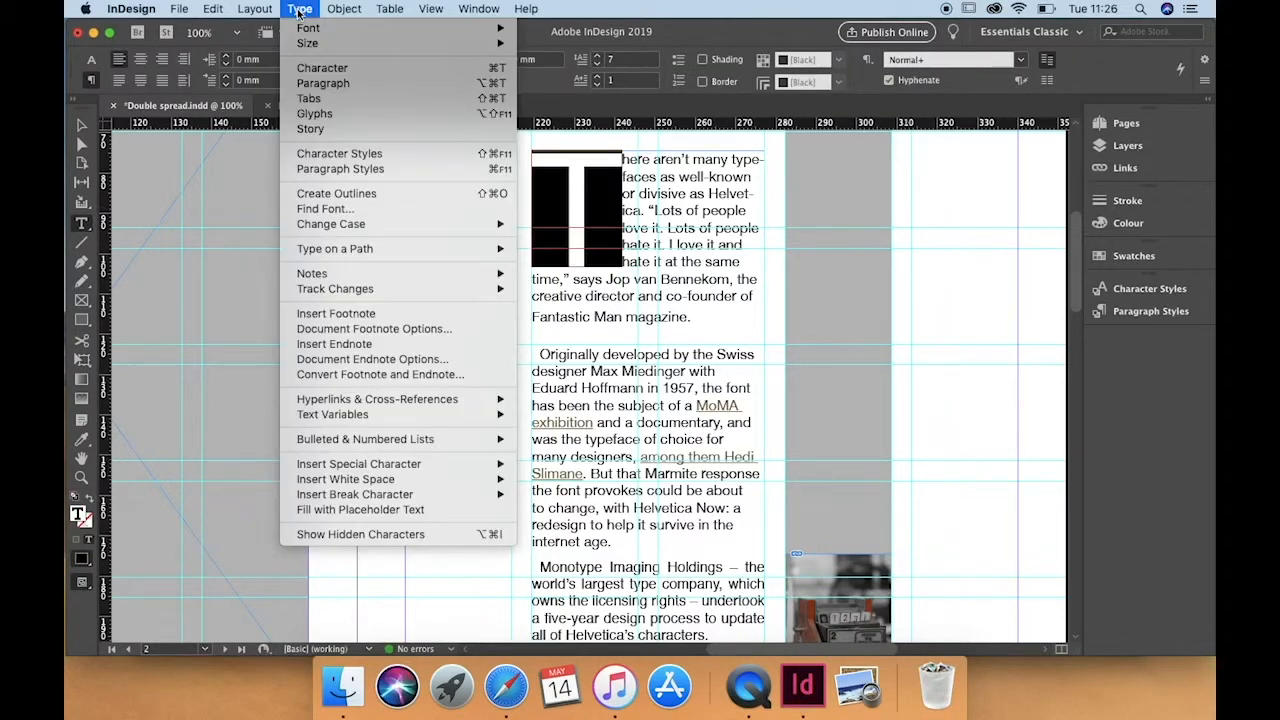
{"action": "left_click", "coordinate": [344, 128]}
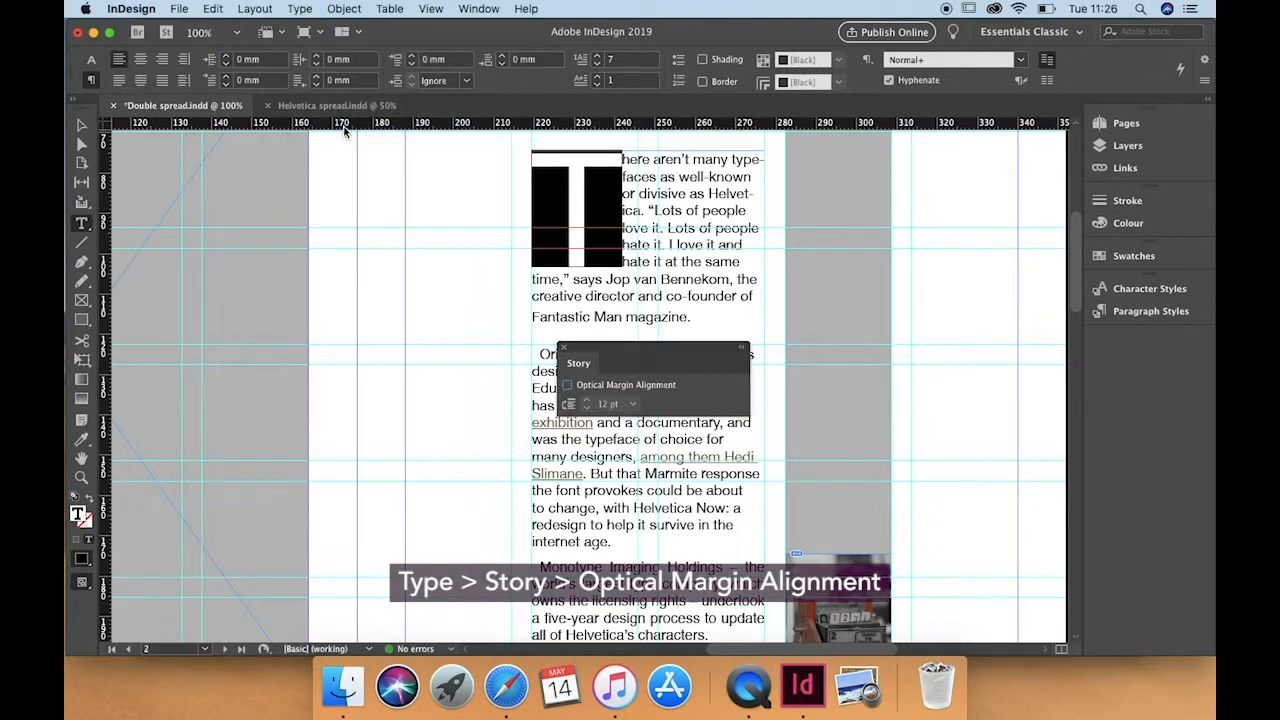
{"action": "left_click", "coordinate": [567, 386]}
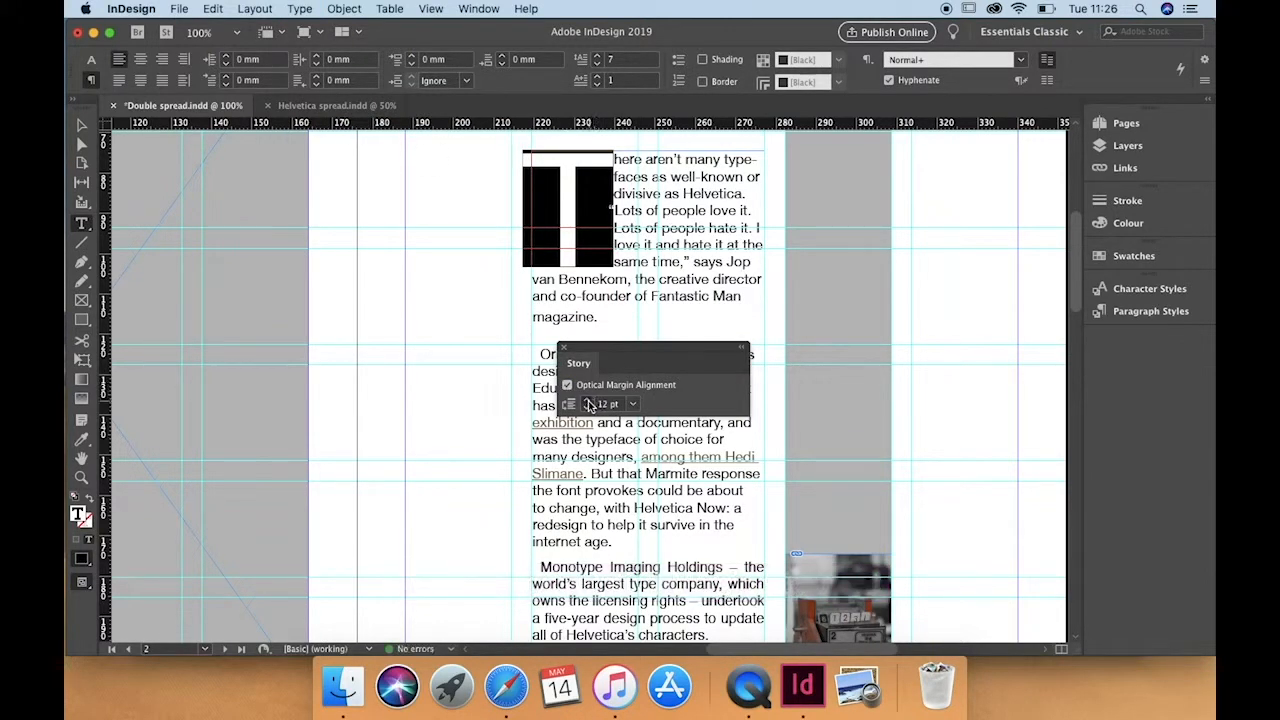
Set the story's optical margin alignment size to 4 pt so the drop cap hangs further outside the text column.
{"action": "left_click", "coordinate": [587, 401]}
{"action": "left_click", "coordinate": [587, 401]}
{"action": "left_click", "coordinate": [587, 401]}
{"action": "left_click", "coordinate": [587, 408]}
{"action": "left_click", "coordinate": [587, 408]}
{"action": "left_click", "coordinate": [587, 408]}
{"action": "left_click", "coordinate": [587, 408]}
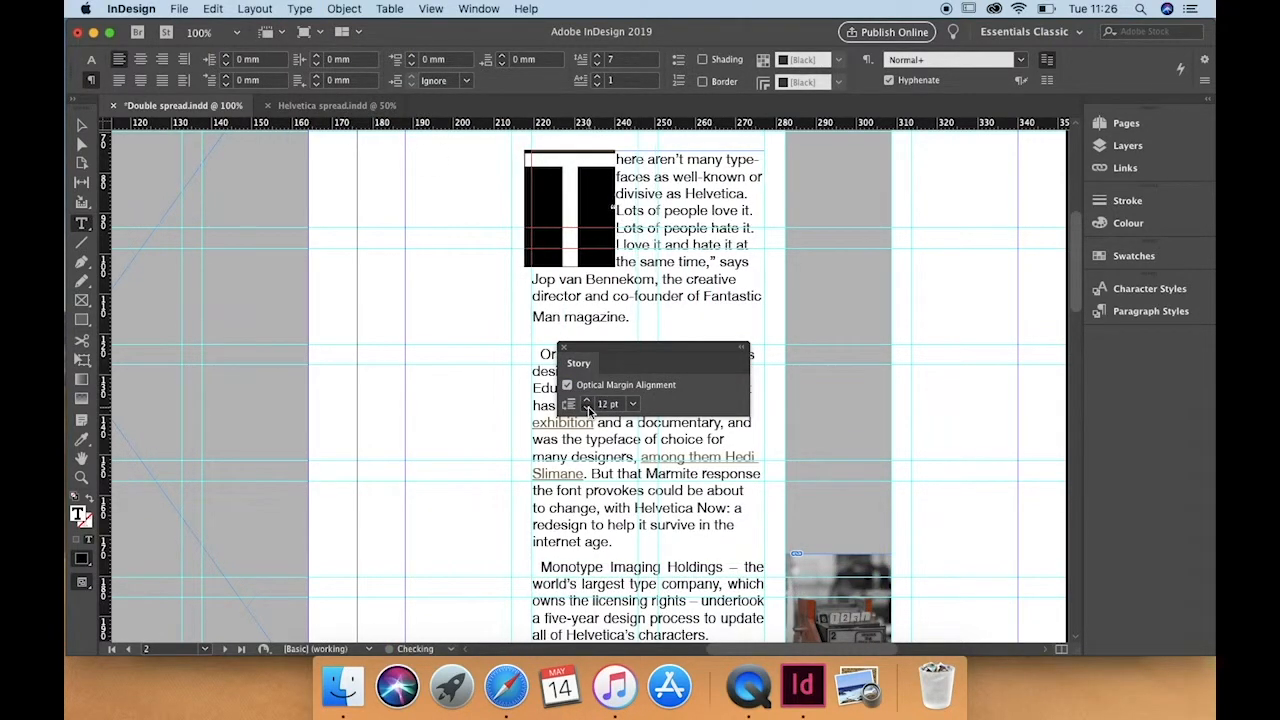
{"action": "left_click", "coordinate": [587, 408]}
{"action": "left_click", "coordinate": [587, 408]}
{"action": "left_click", "coordinate": [587, 408]}
{"action": "left_click", "coordinate": [587, 408]}
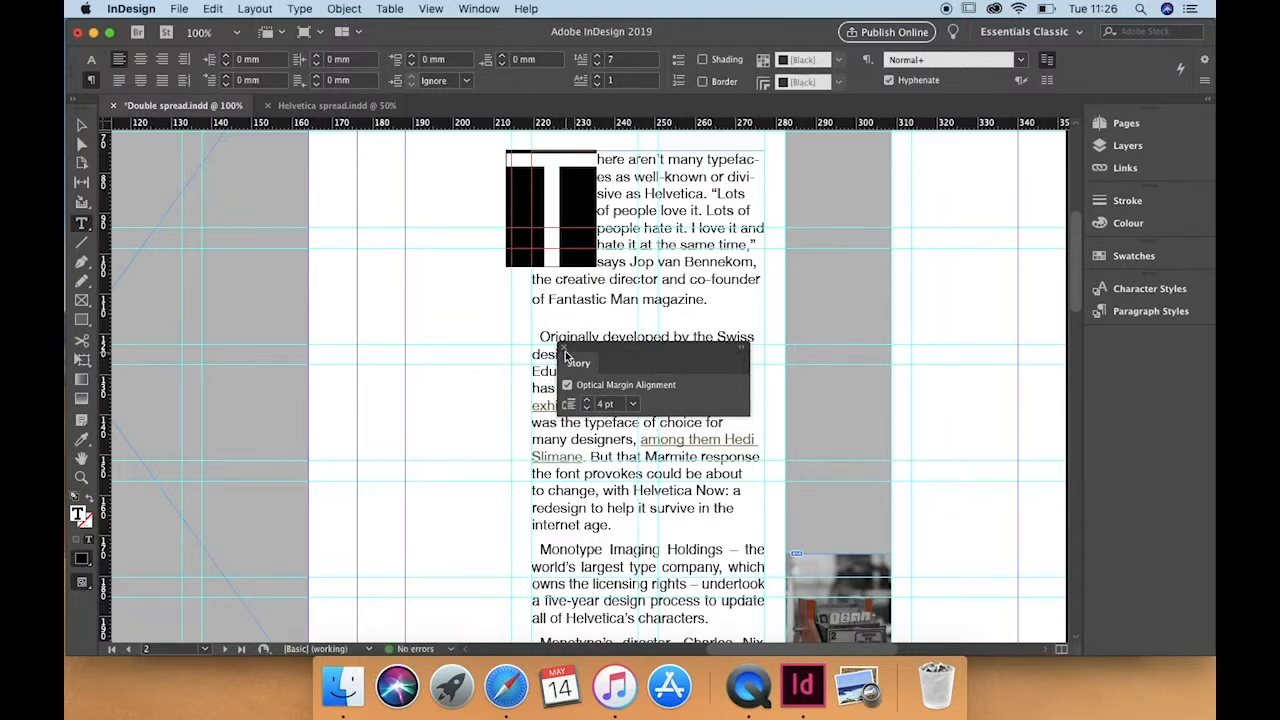
{"action": "left_click", "coordinate": [587, 407]}
{"action": "left_click", "coordinate": [587, 407]}
{"action": "left_click", "coordinate": [563, 350]}
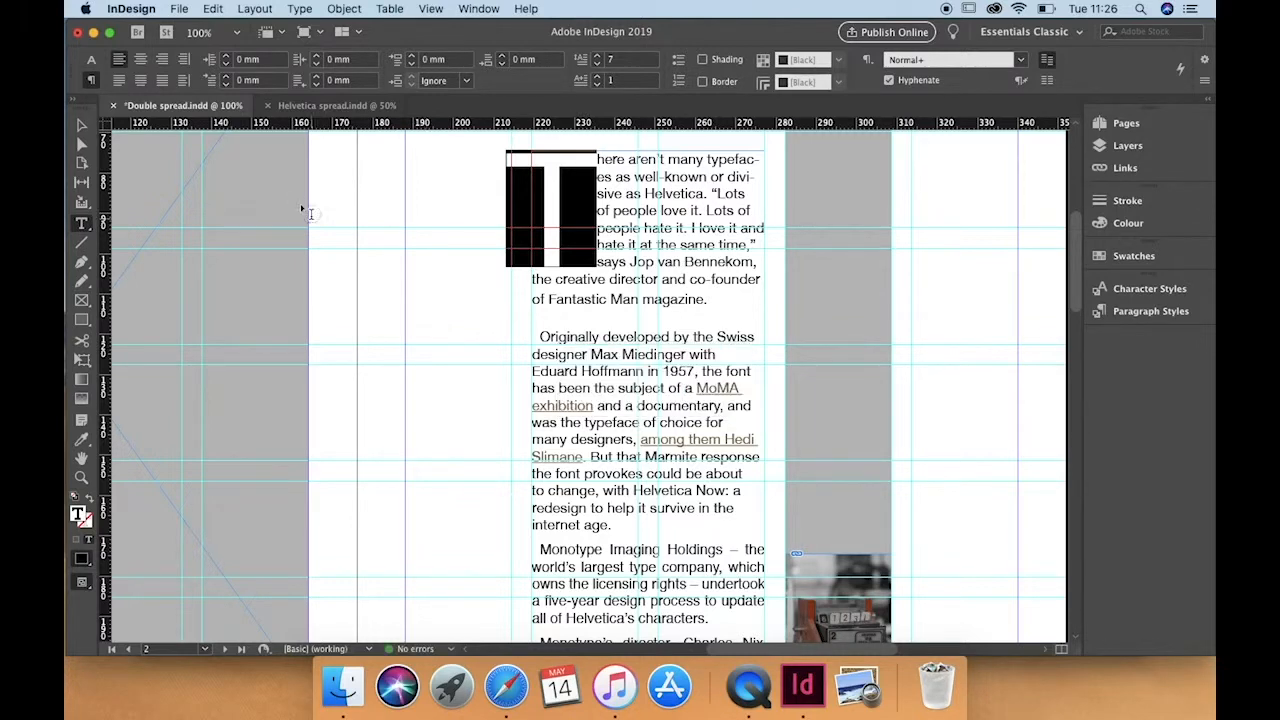
{"action": "left_click", "coordinate": [82, 125]}
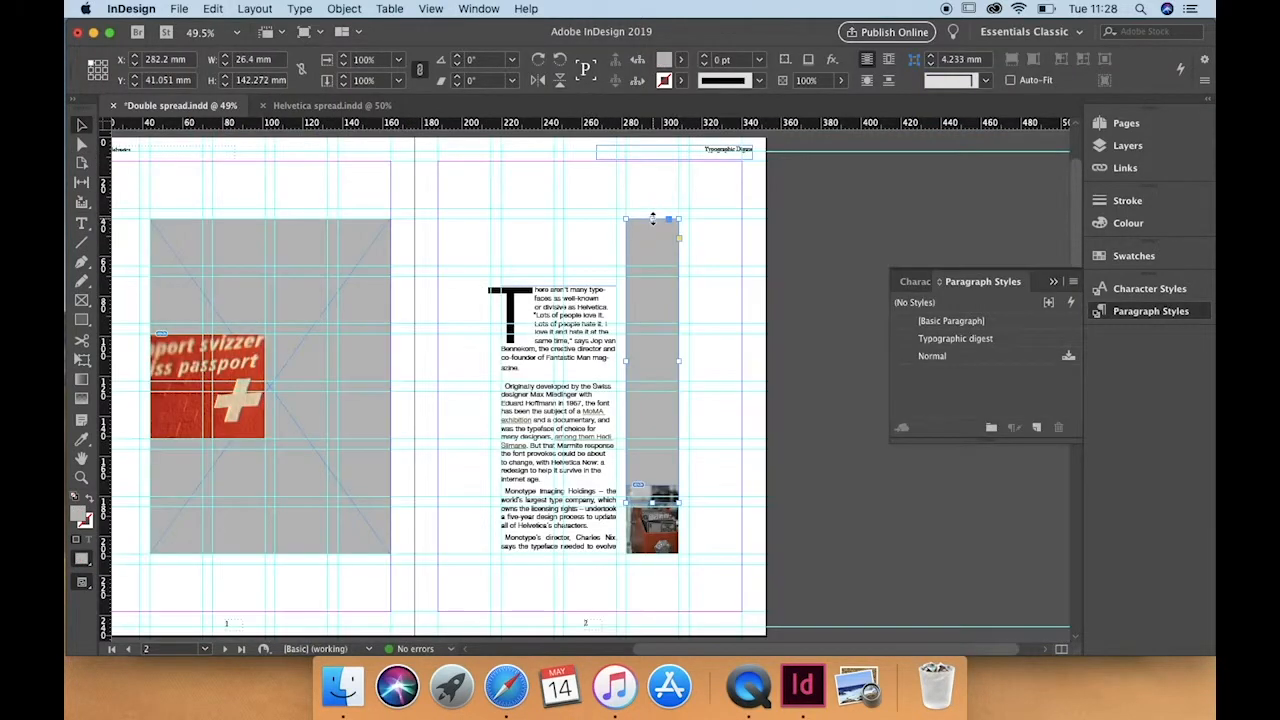
Lower the narrow grey frame's top edge and raise the article text frame's top to Y 69.75 mm, aligning both on the same guide.
{"action": "left_click_drag", "start_coordinate": [652, 218], "coordinate": [652, 276]}
{"action": "left_click", "coordinate": [590, 314]}
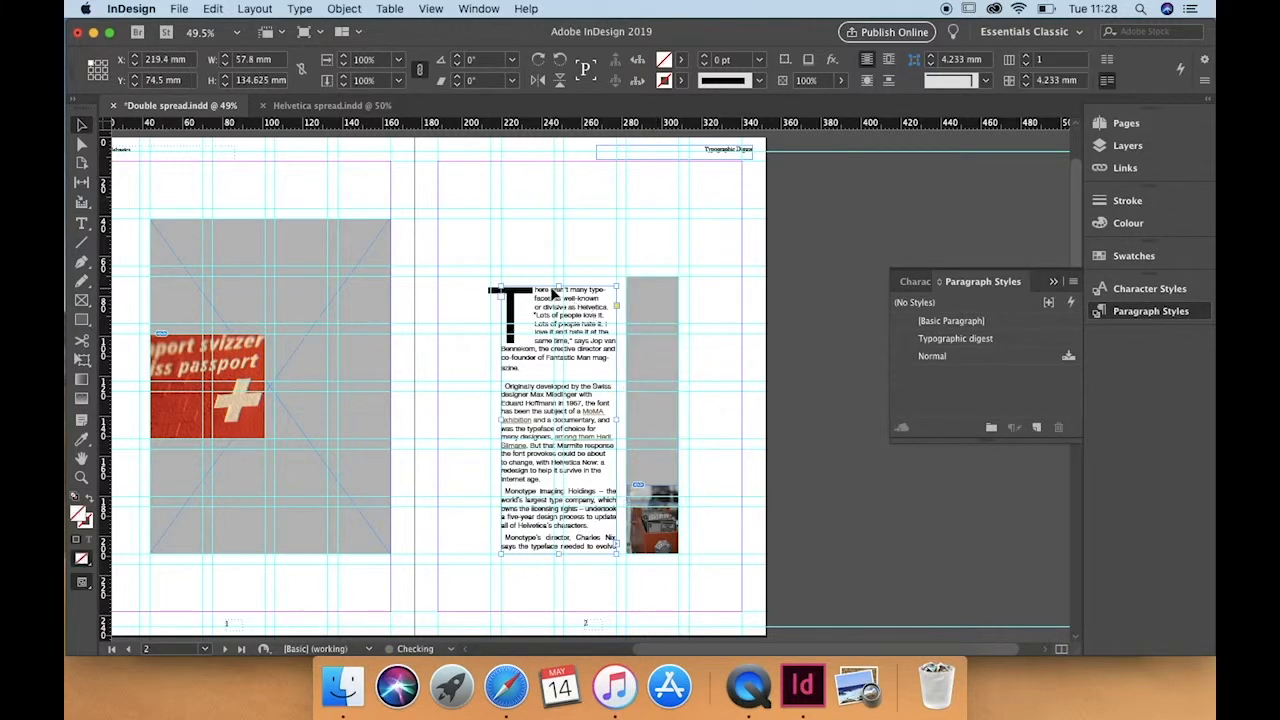
{"action": "left_click_drag", "start_coordinate": [560, 286], "coordinate": [560, 277]}
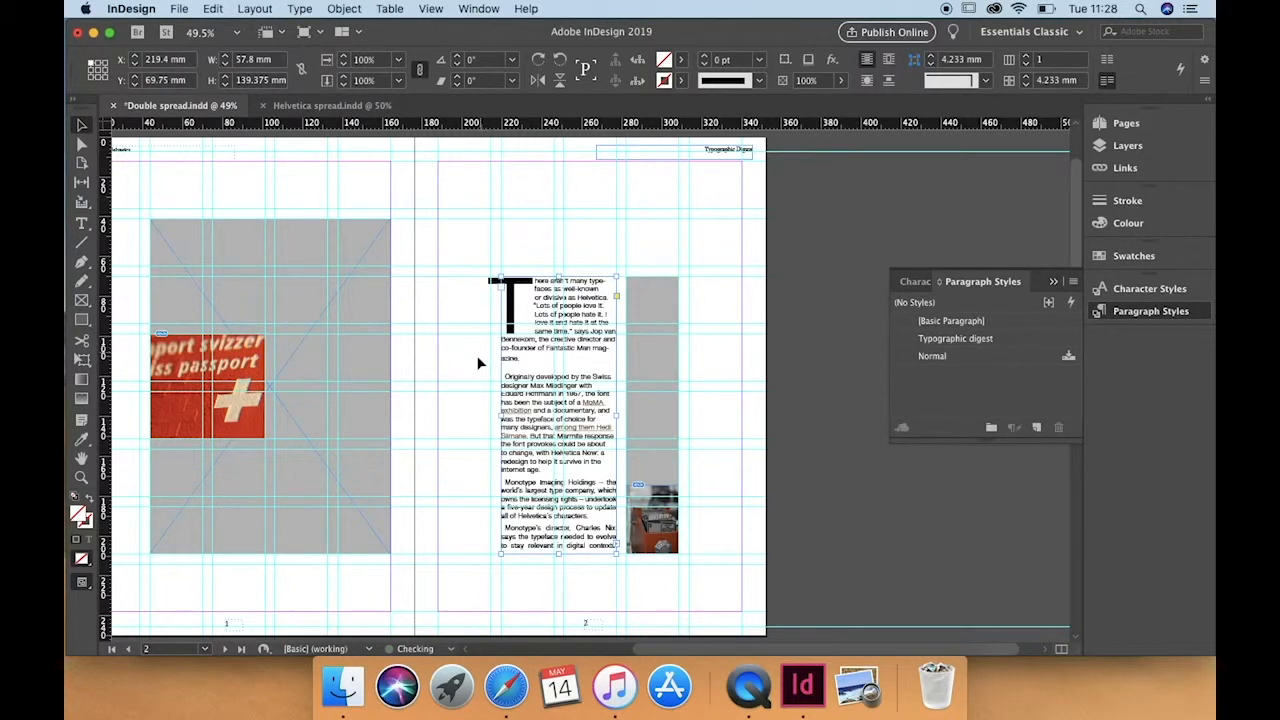
{"action": "left_click", "coordinate": [468, 420]}
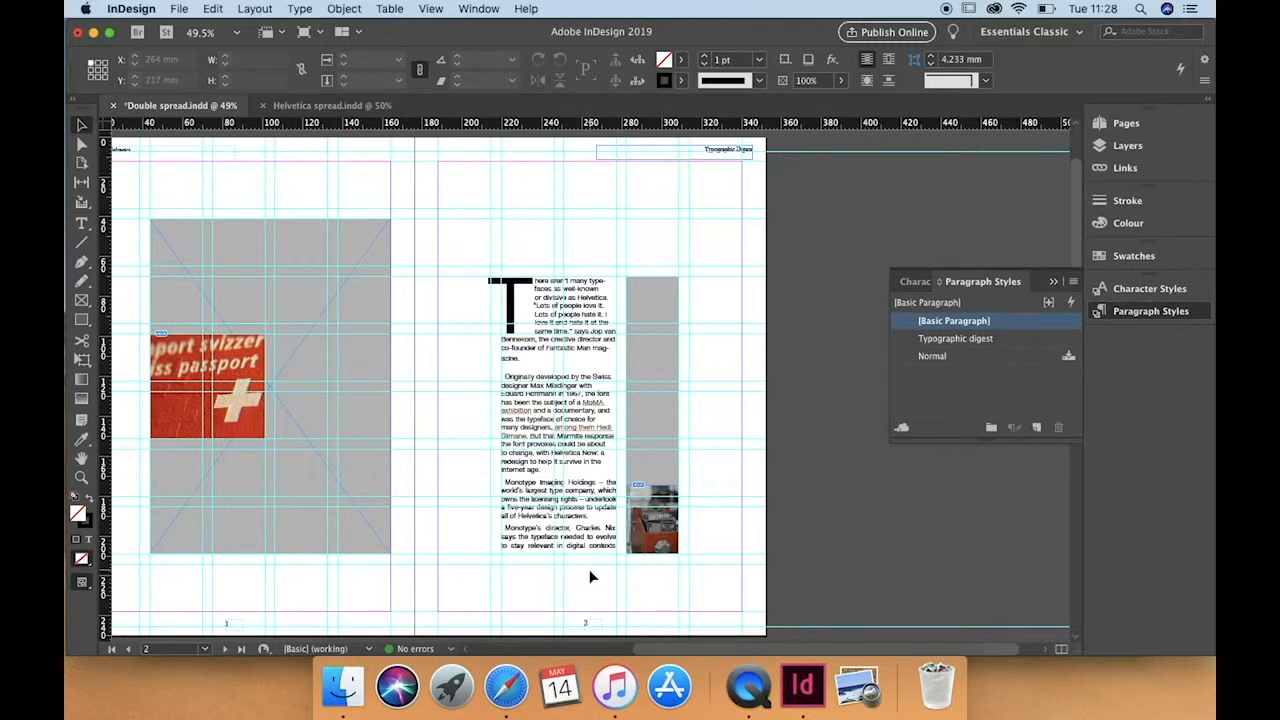
{"action": "key", "text": "w"}
{"action": "key", "text": "w"}
Justify all of the article text with the last line aligned left.
{"action": "left_click", "coordinate": [527, 438]}
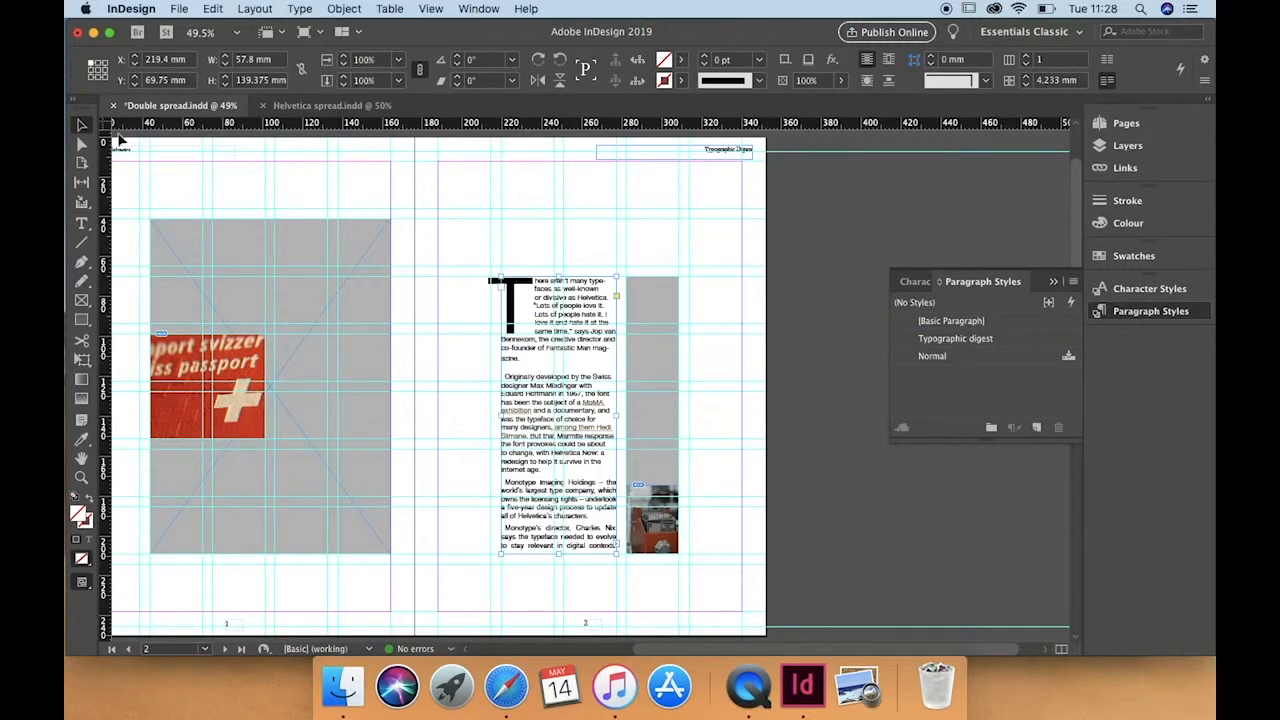
{"action": "left_click", "coordinate": [82, 222]}
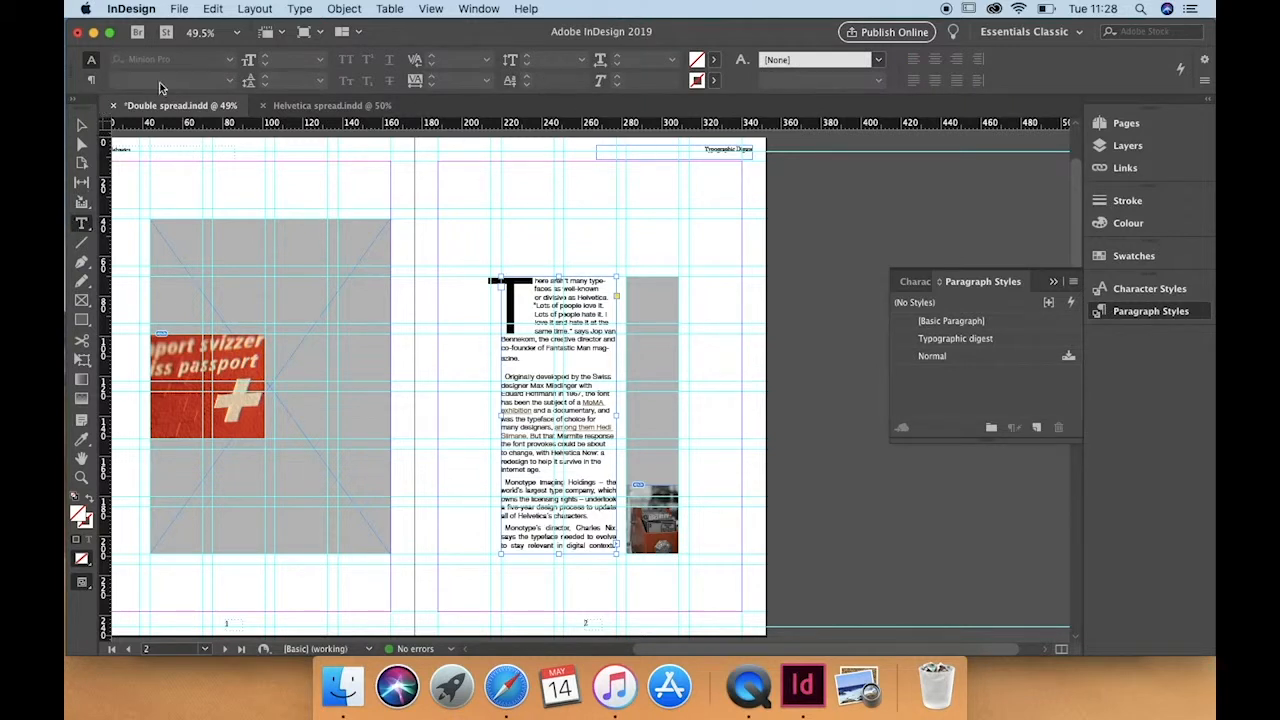
{"action": "left_click", "coordinate": [560, 349]}
{"action": "key", "text": "cmd+a"}
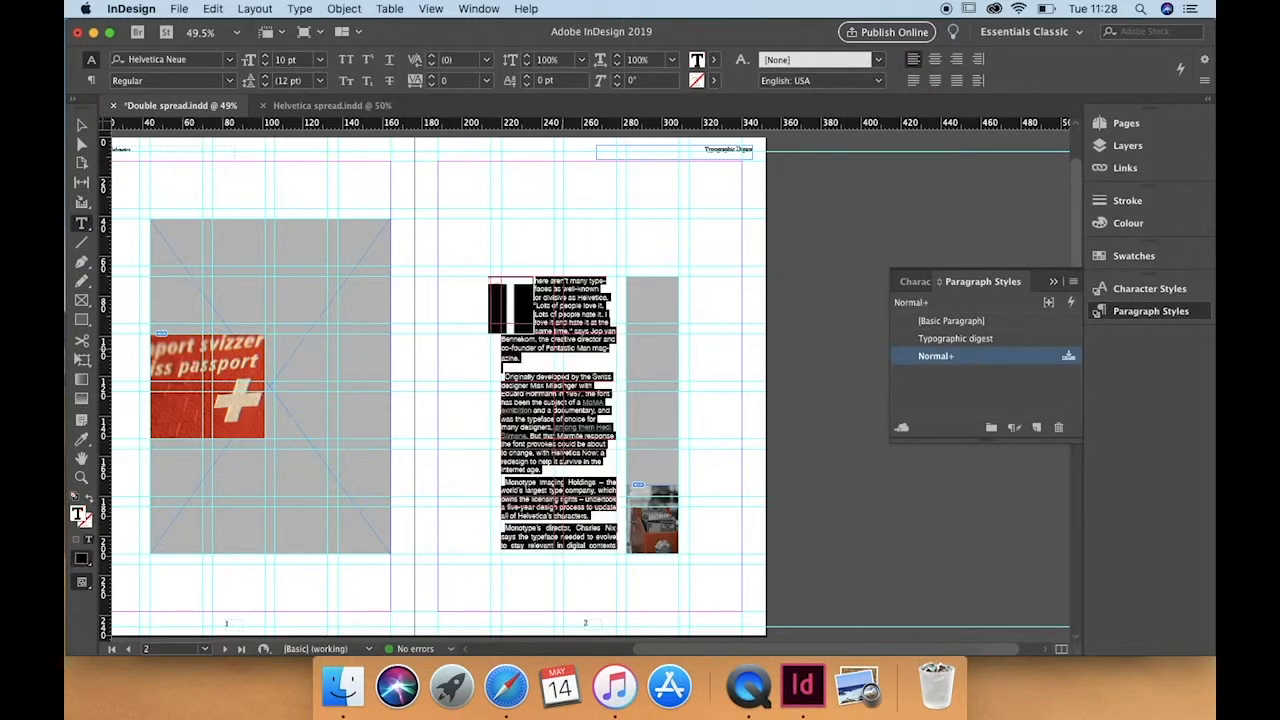
{"action": "left_click", "coordinate": [914, 82]}
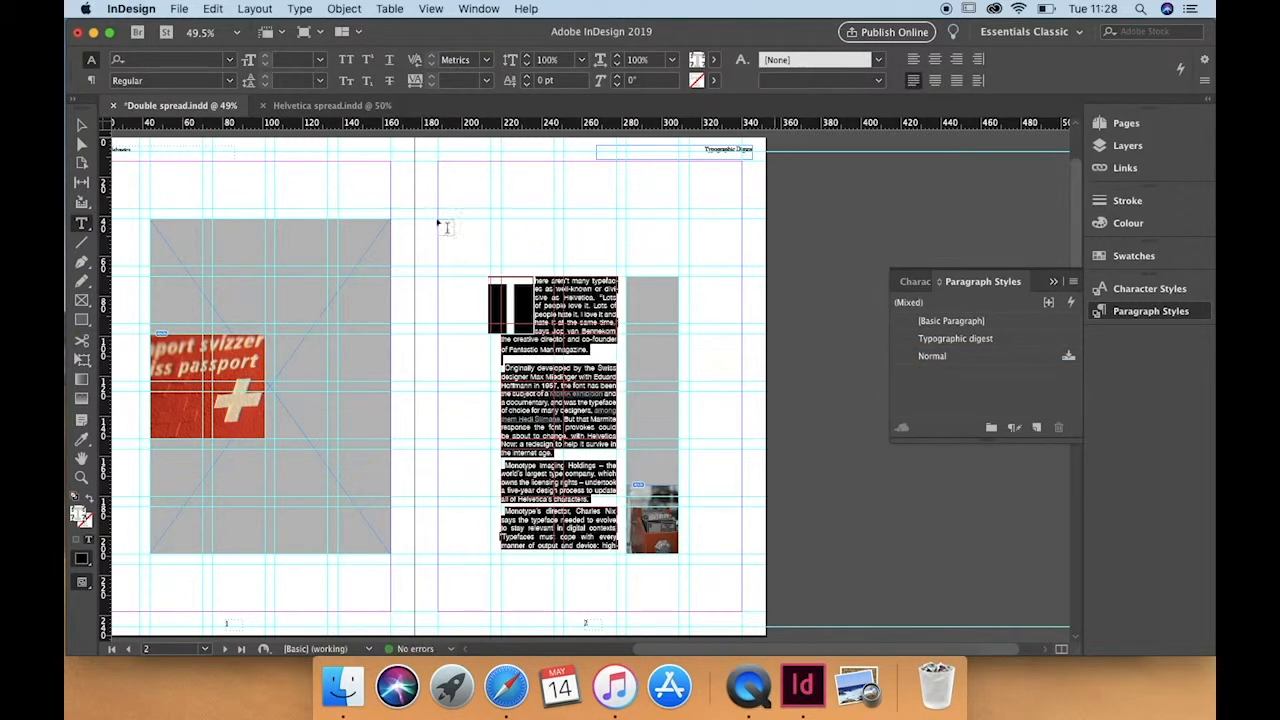
Shorten the page 2 text frame so its bottom edge meets the top of the small image, and preview the spread without guides.
{"action": "left_click", "coordinate": [82, 125]}
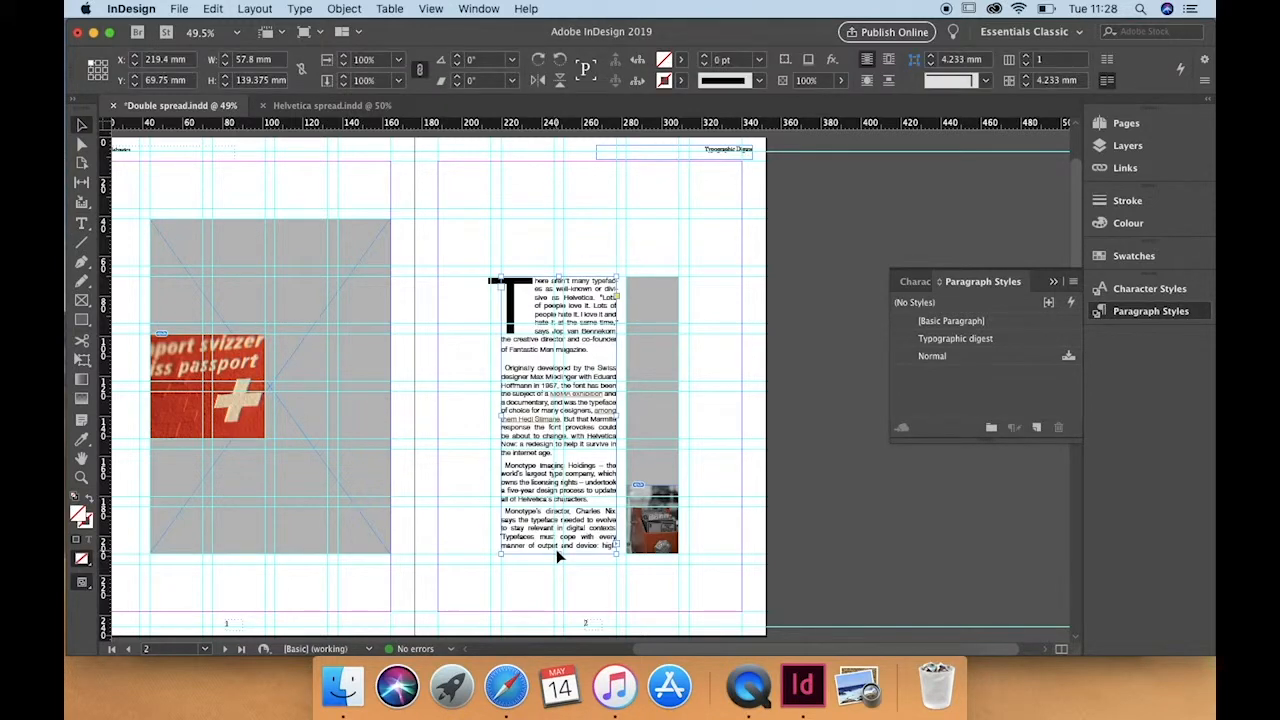
{"action": "left_click_drag", "start_coordinate": [559, 555], "coordinate": [562, 486]}
{"action": "left_click", "coordinate": [691, 528]}
{"action": "key", "text": "w"}
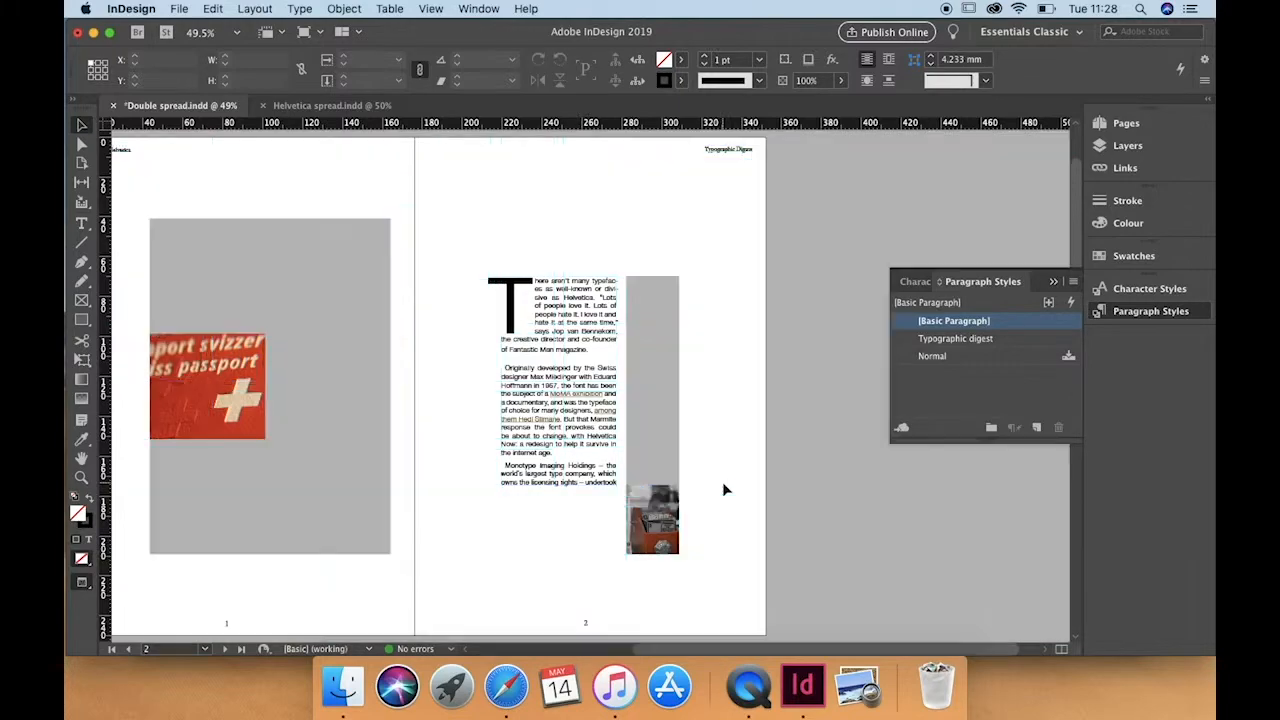
{"action": "key", "text": "w"}
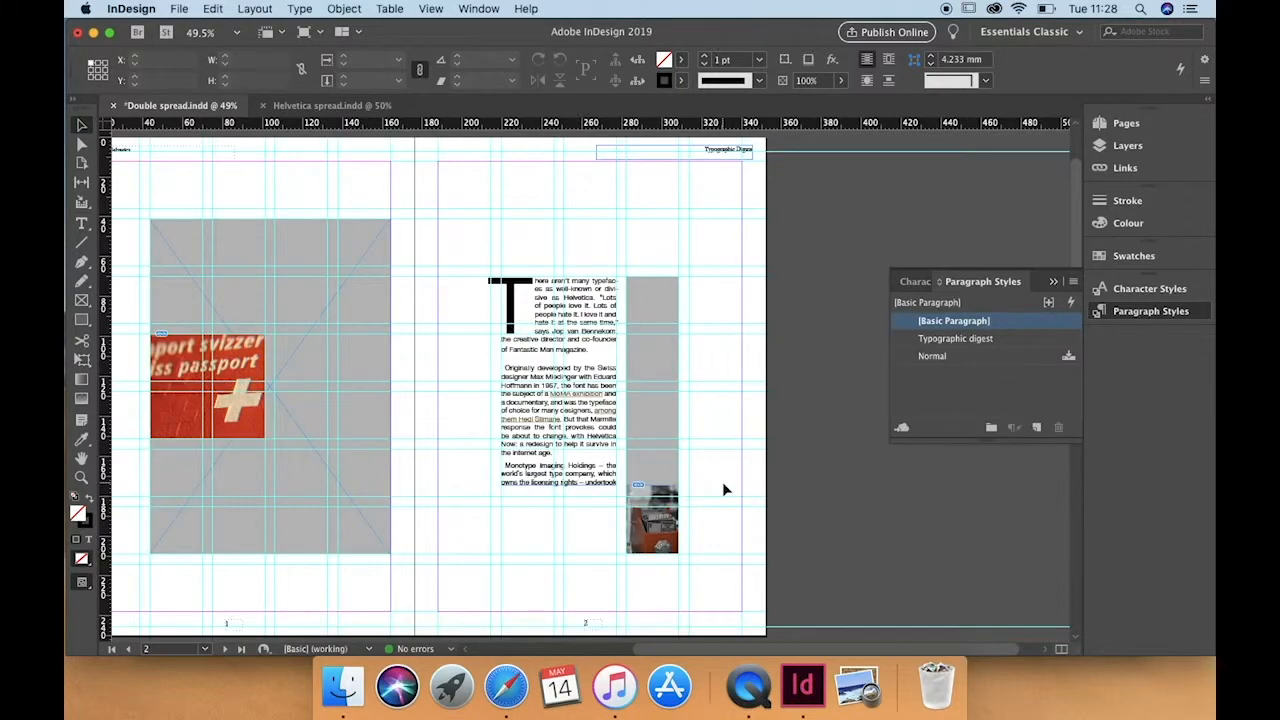
Put away the paragraph styles and display the properties of the Times Sq station image on page 4.
{"action": "scroll", "coordinate": [725, 490], "scroll_direction": "left", "scroll_amount": 3}
{"action": "scroll", "coordinate": [725, 490], "scroll_direction": "down", "scroll_amount": 10}
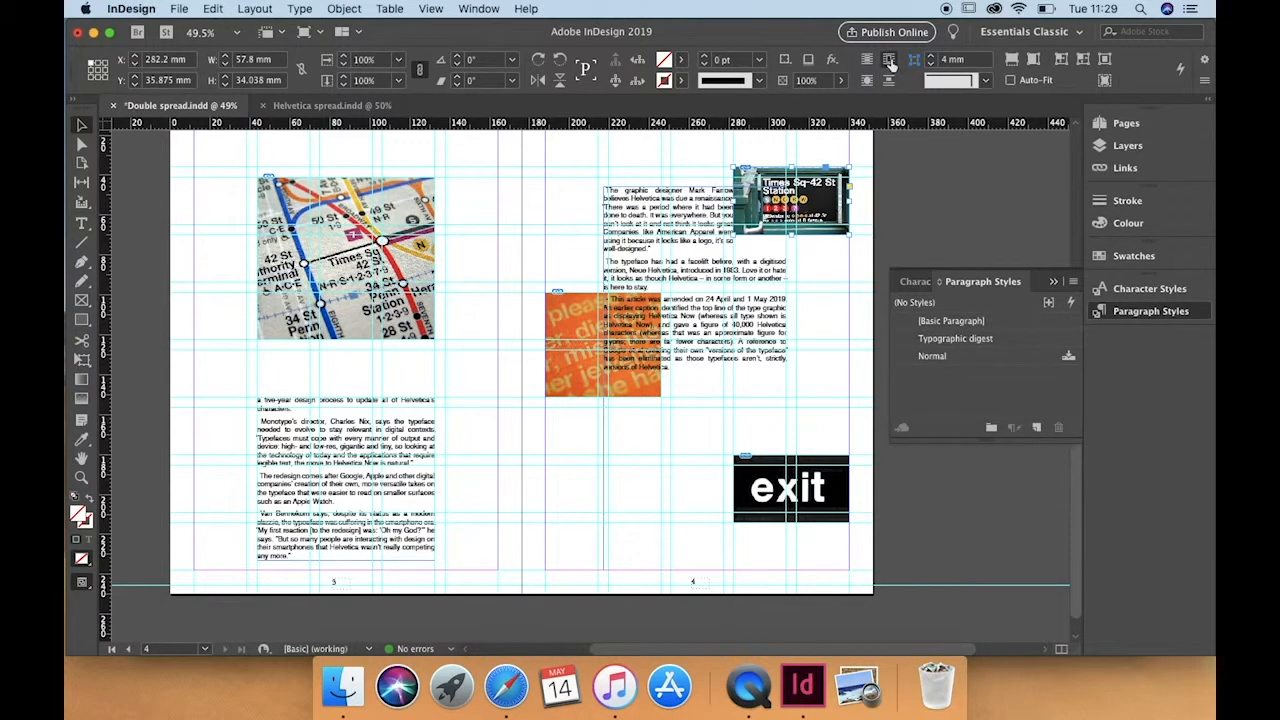
{"action": "left_click", "coordinate": [1150, 311]}
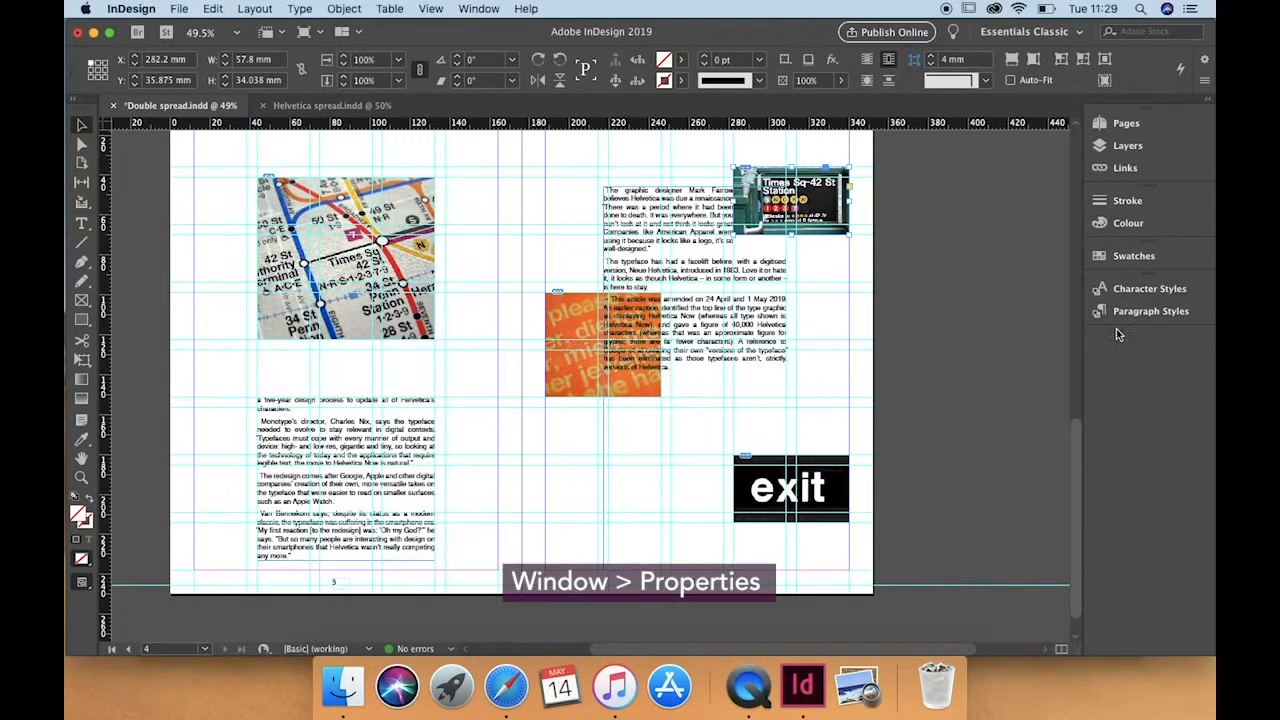
{"action": "left_click", "coordinate": [477, 8]}
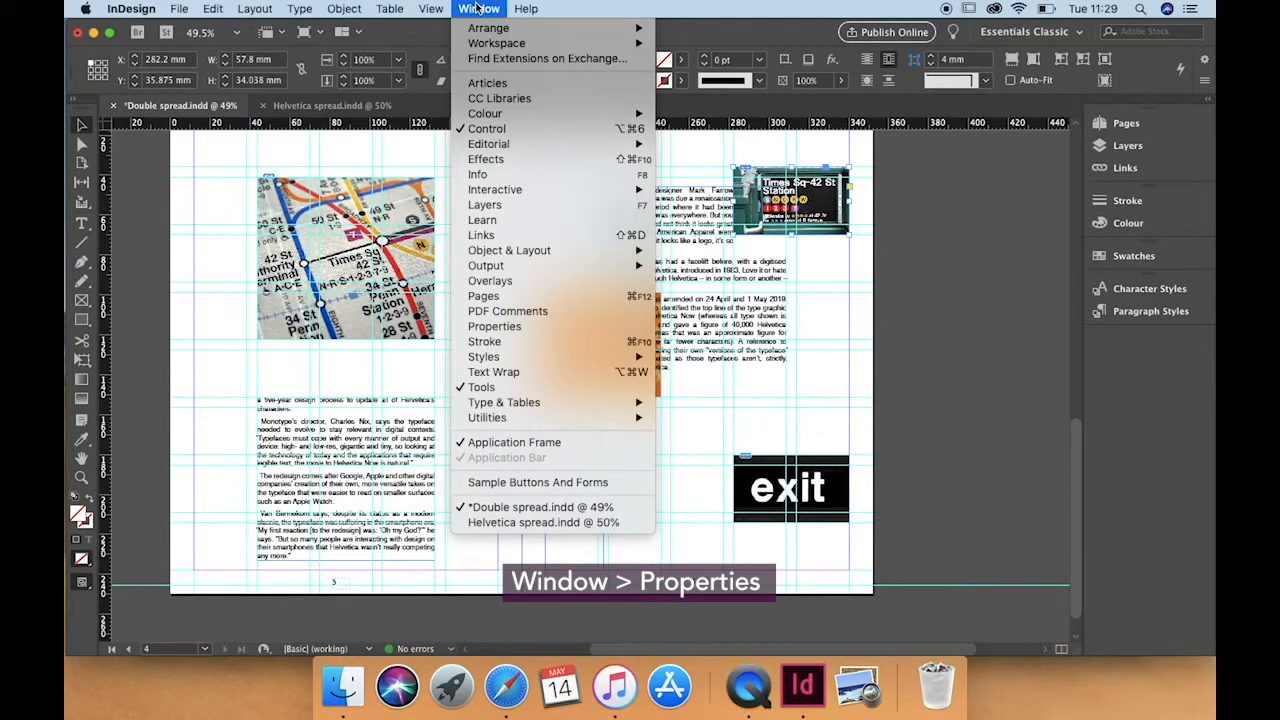
{"action": "left_click", "coordinate": [494, 327]}
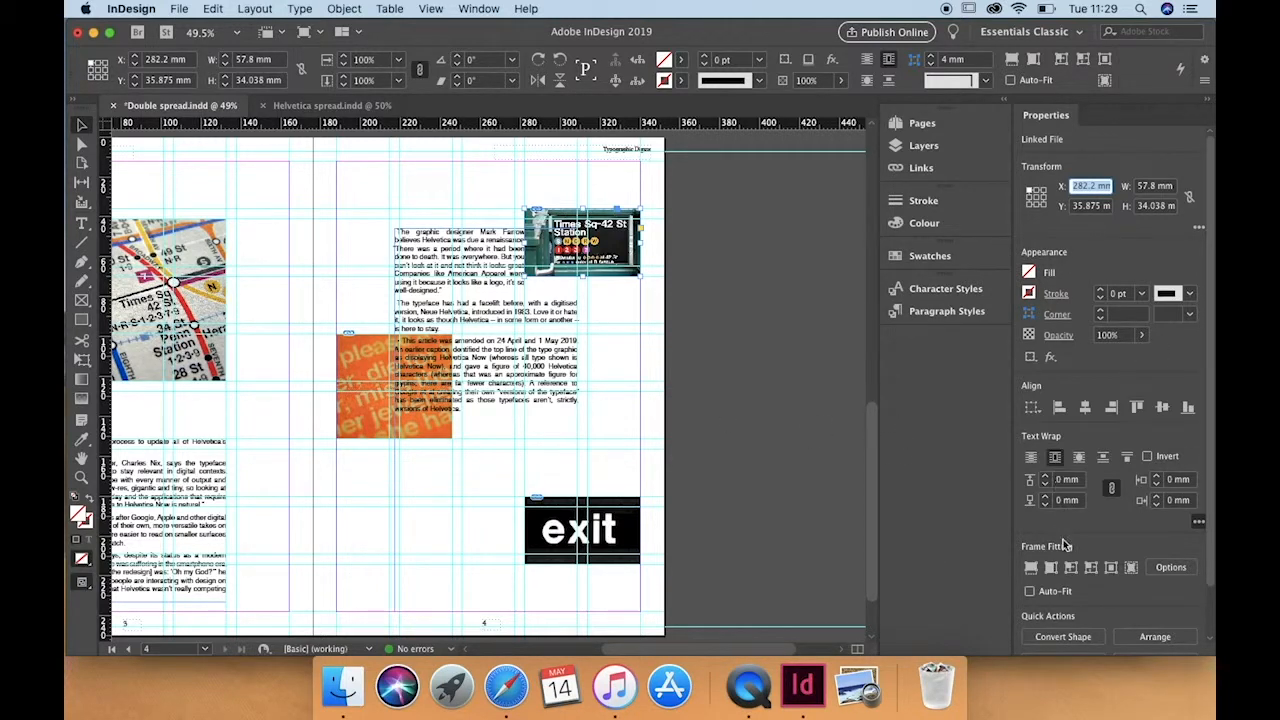
Unlink the Times Sq image's text wrap offsets and set the bottom offset to 3 mm and the left offset to 5 mm.
{"action": "left_click", "coordinate": [1111, 487]}
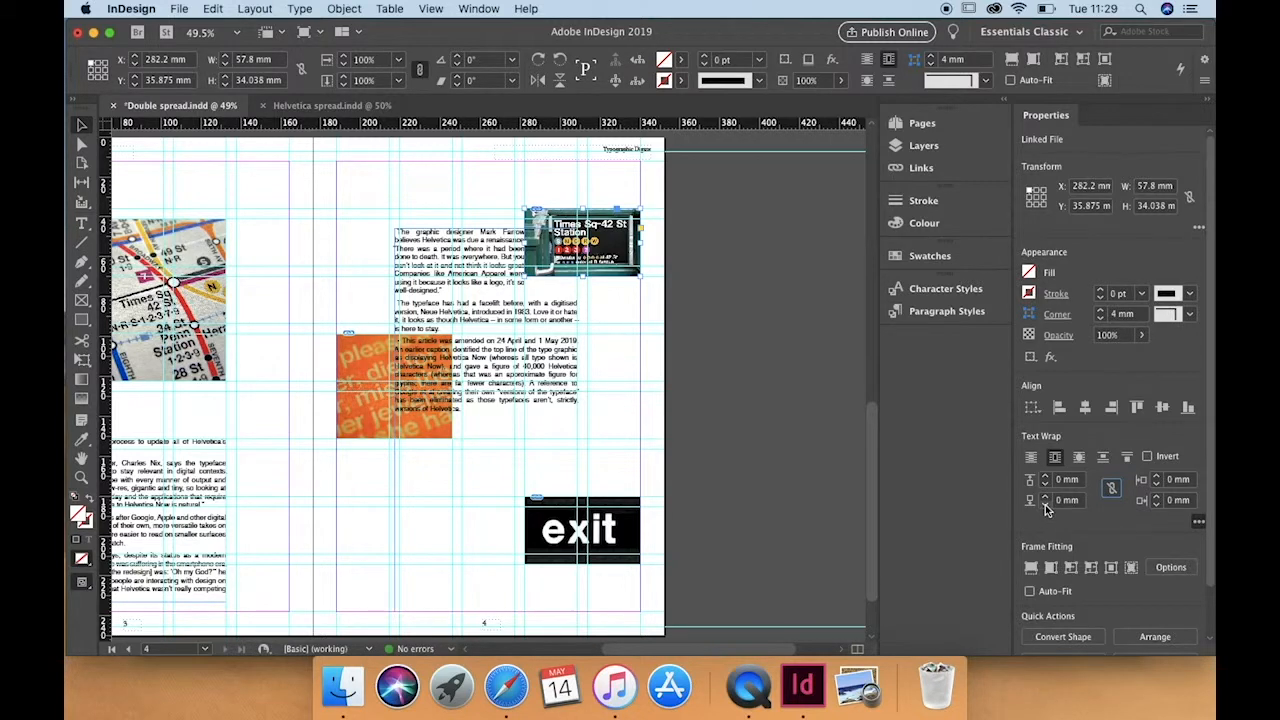
{"action": "left_click", "coordinate": [1046, 497]}
{"action": "left_click", "coordinate": [1046, 497]}
{"action": "left_click", "coordinate": [1046, 497]}
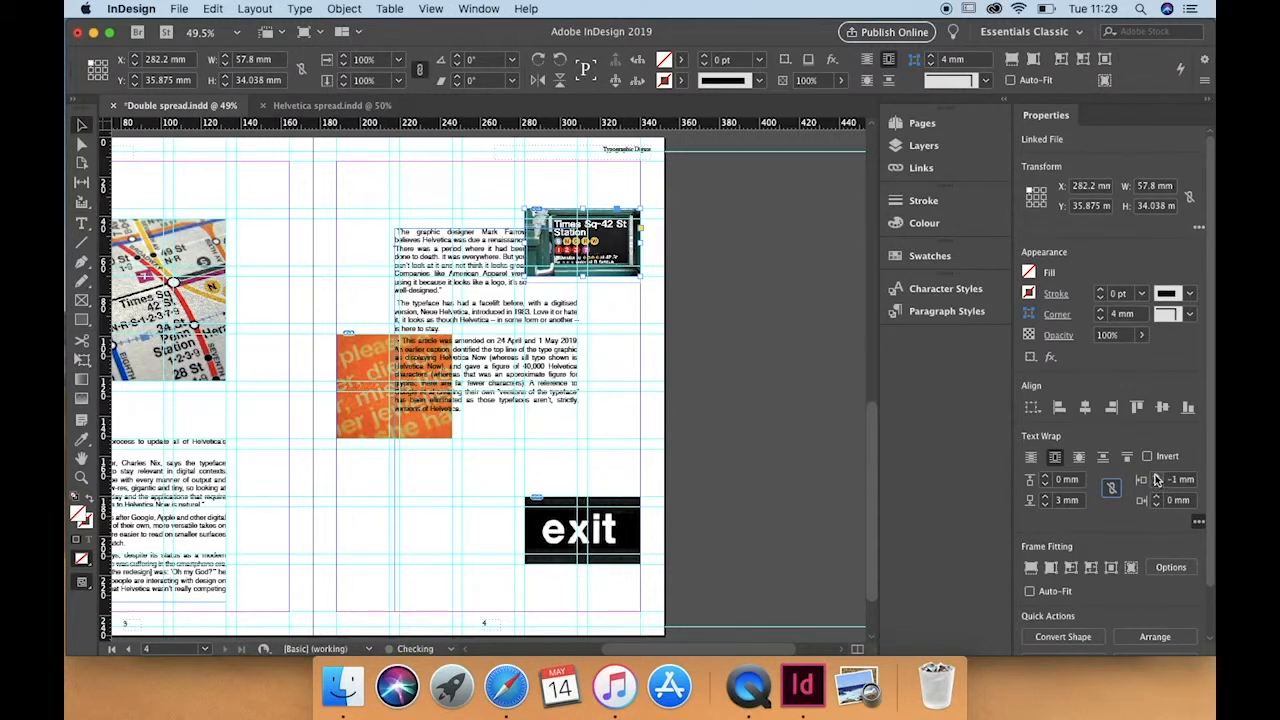
{"action": "left_click", "coordinate": [1157, 478]}
{"action": "left_click", "coordinate": [1157, 478]}
{"action": "left_click", "coordinate": [1157, 478]}
{"action": "left_click", "coordinate": [1157, 478]}
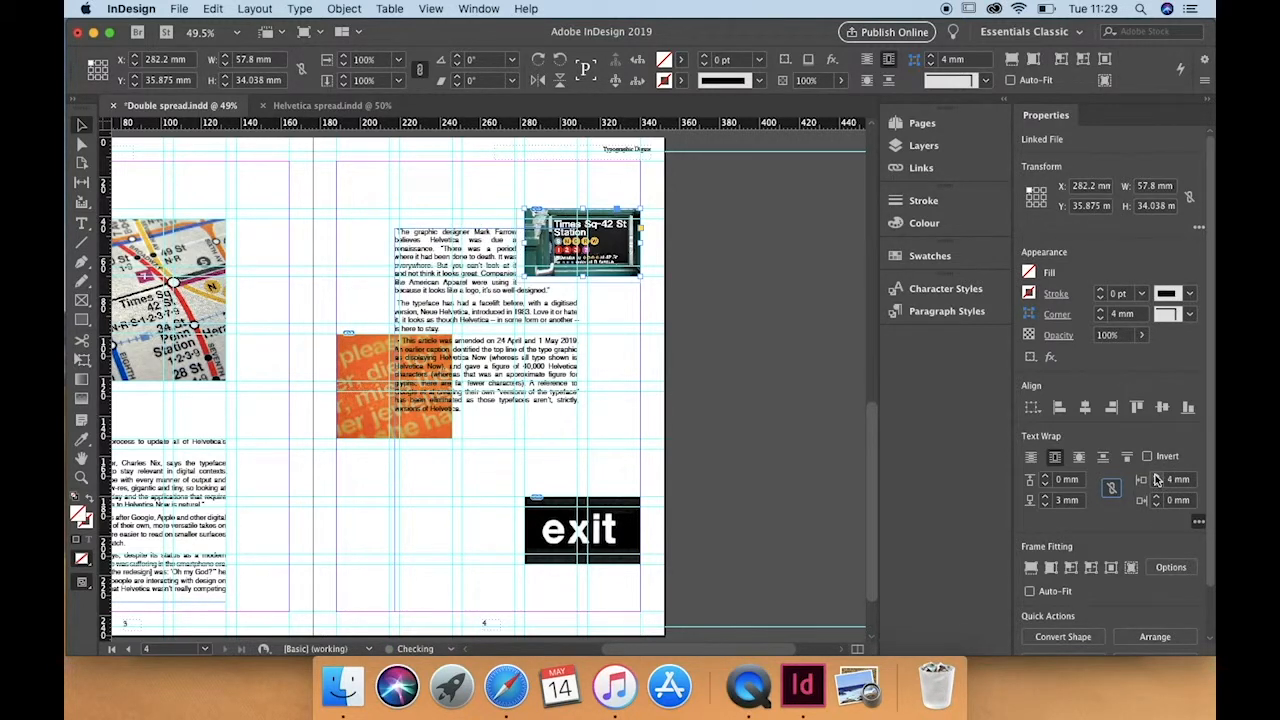
{"action": "left_click", "coordinate": [1157, 478]}
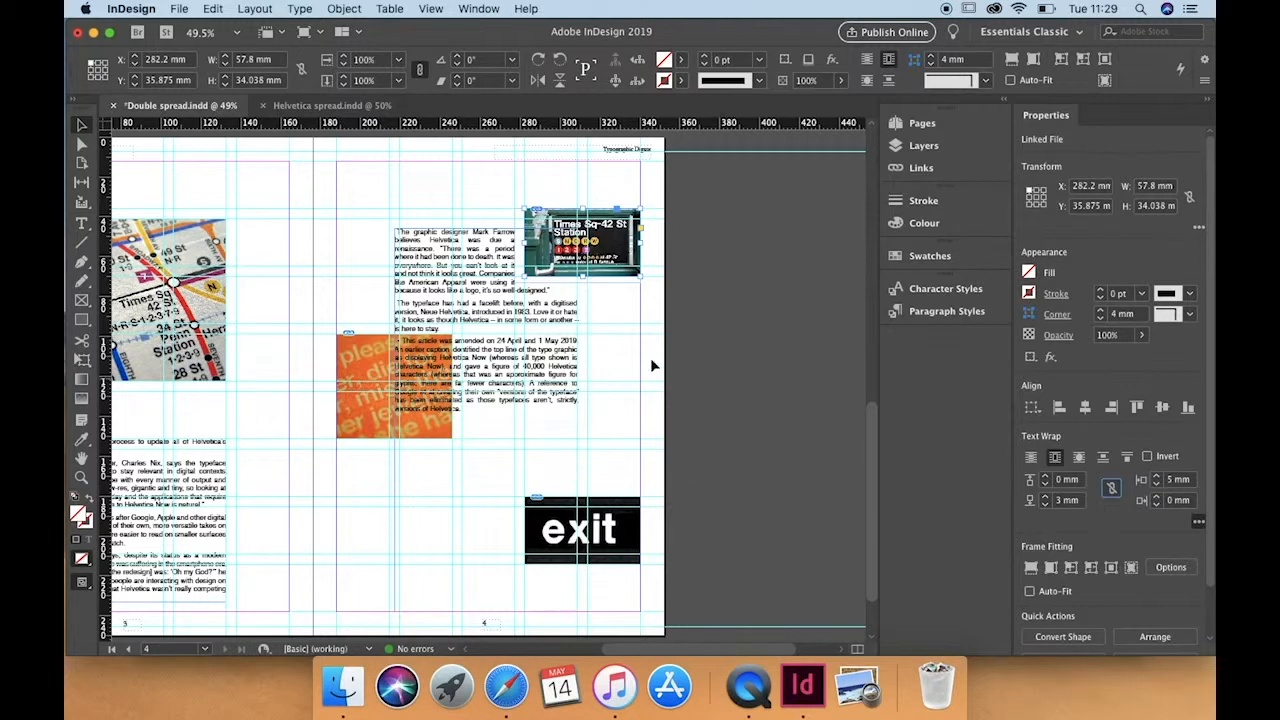
Set the Times Sq image's bottom text wrap offset to 4 mm.
{"action": "left_click", "coordinate": [1045, 507]}
{"action": "left_click", "coordinate": [1045, 507]}
{"action": "left_click", "coordinate": [1045, 497]}
{"action": "left_click", "coordinate": [1045, 497]}
{"action": "left_click", "coordinate": [1045, 497]}
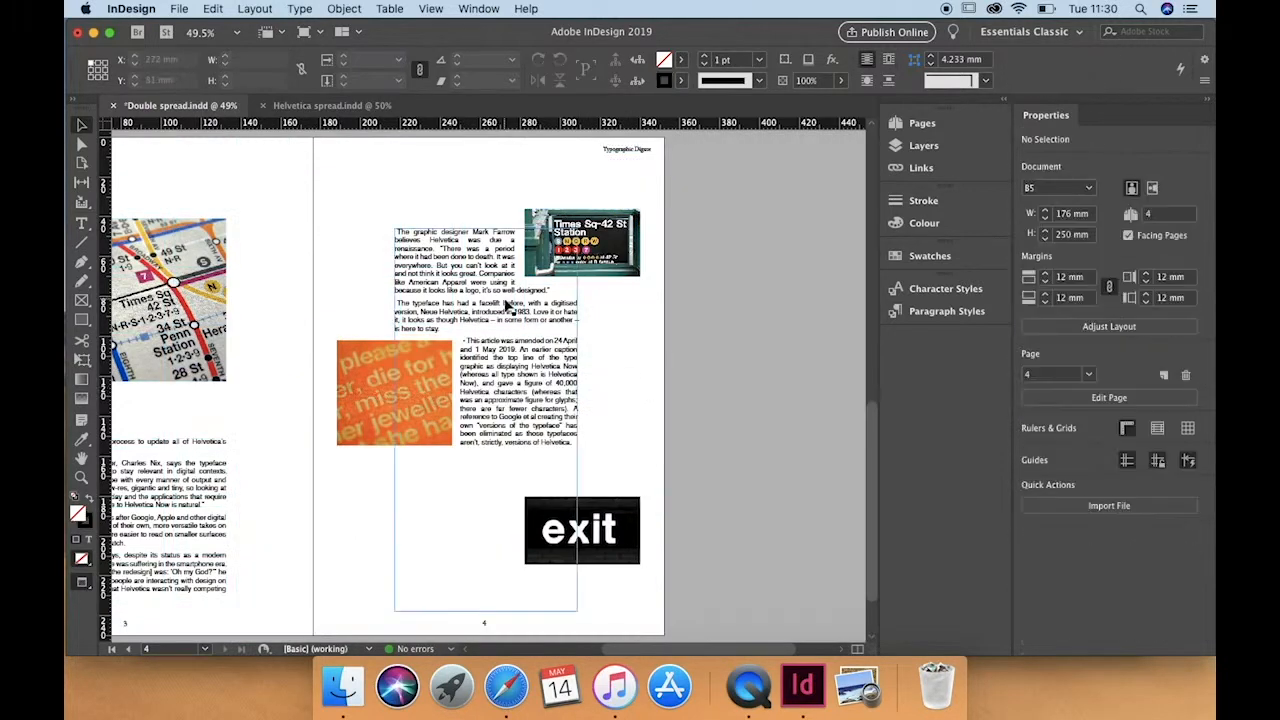
Nudge the Times Sq station image upward to about Y 30.9 mm so the article text reflows beneath it.
{"action": "left_click", "coordinate": [628, 250]}
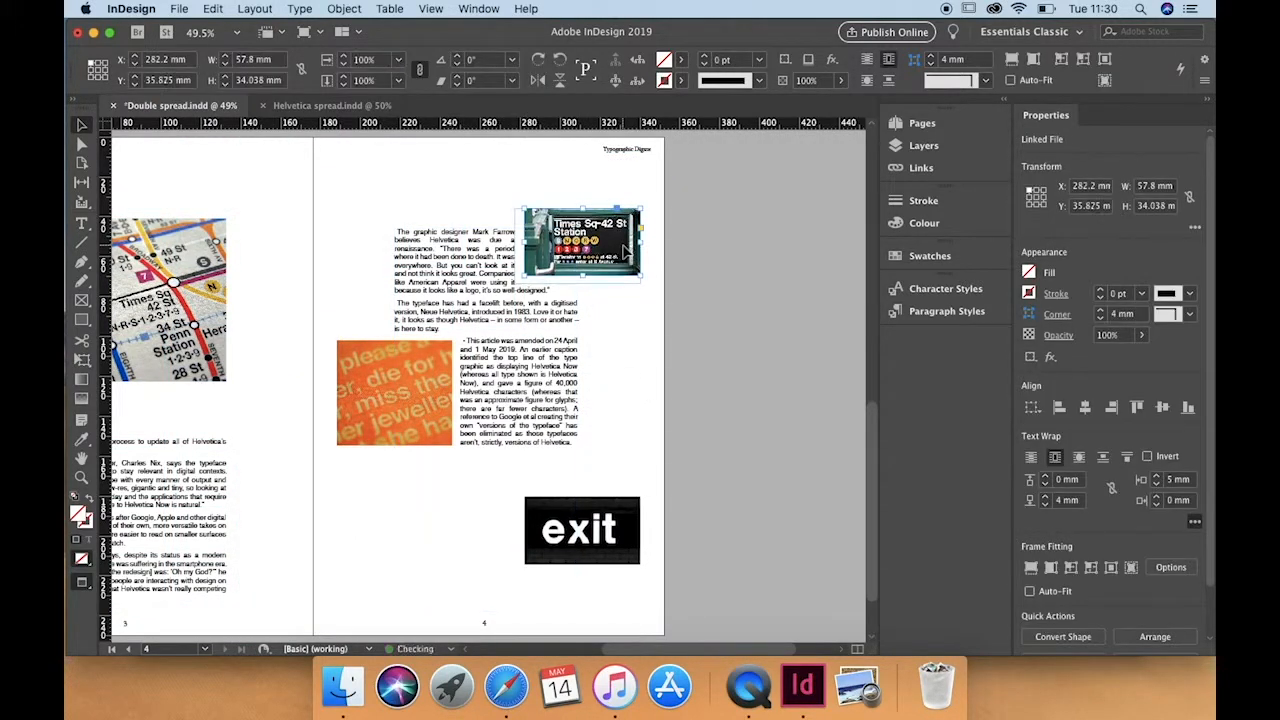
{"action": "key", "text": "Up"}
{"action": "key", "text": "Up"}
{"action": "key", "text": "Up"}
{"action": "key", "text": "Up"}
{"action": "key", "text": "Up"}
{"action": "key", "text": "Up"}
{"action": "key", "text": "Up"}
{"action": "key", "text": "Up"}
{"action": "key", "text": "Up"}
{"action": "key", "text": "Up"}
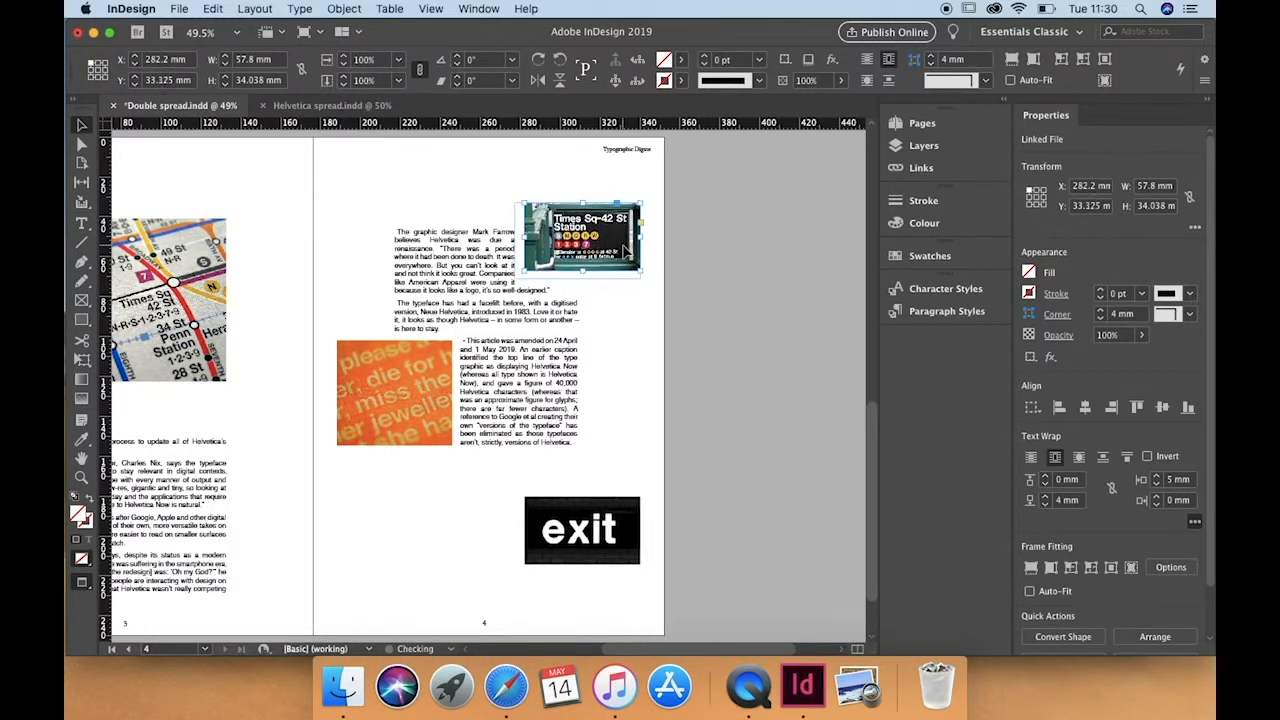
{"action": "key", "text": "Up"}
{"action": "key", "text": "Up"}
{"action": "key", "text": "Up"}
{"action": "key", "text": "Up"}
{"action": "key", "text": "Up"}
{"action": "key", "text": "Up"}
{"action": "key", "text": "Up"}
{"action": "key", "text": "Up"}
{"action": "key", "text": "Up"}
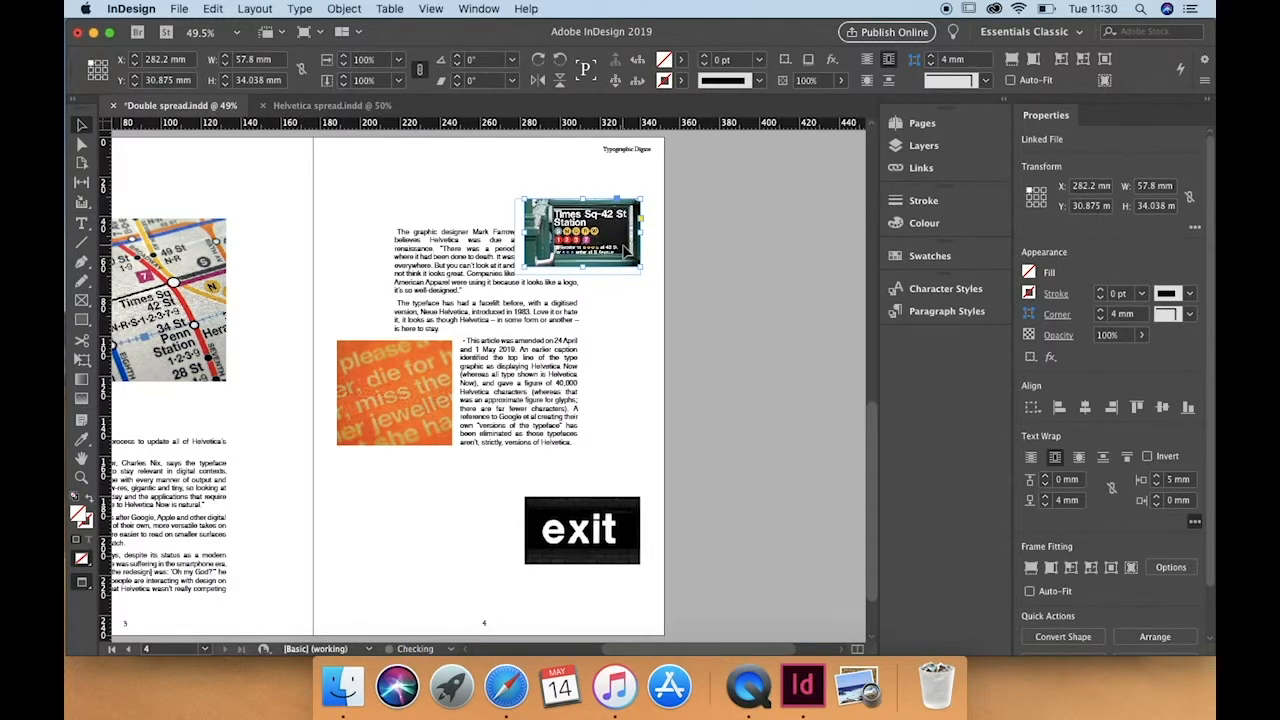
Nudge the Times Sq station image on page 4 to Y 29.875 mm and deselect it.
{"action": "key", "text": "Up"}
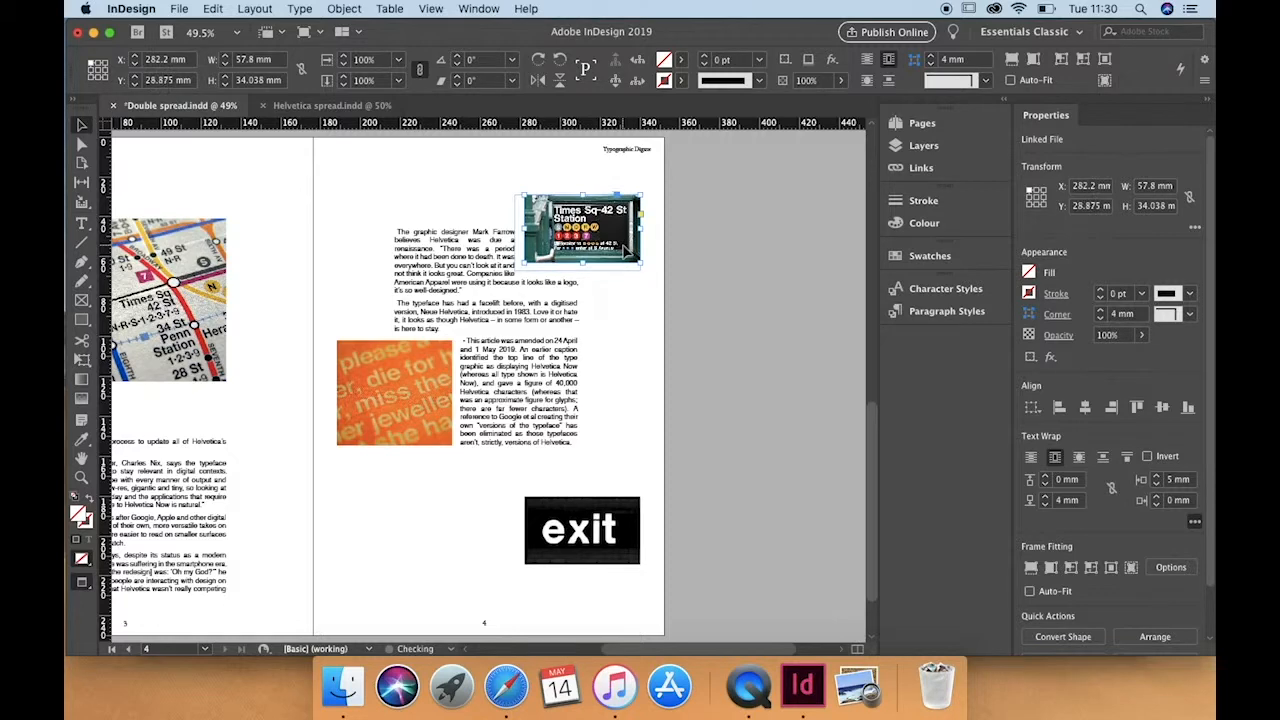
{"action": "left_click", "coordinate": [641, 396]}
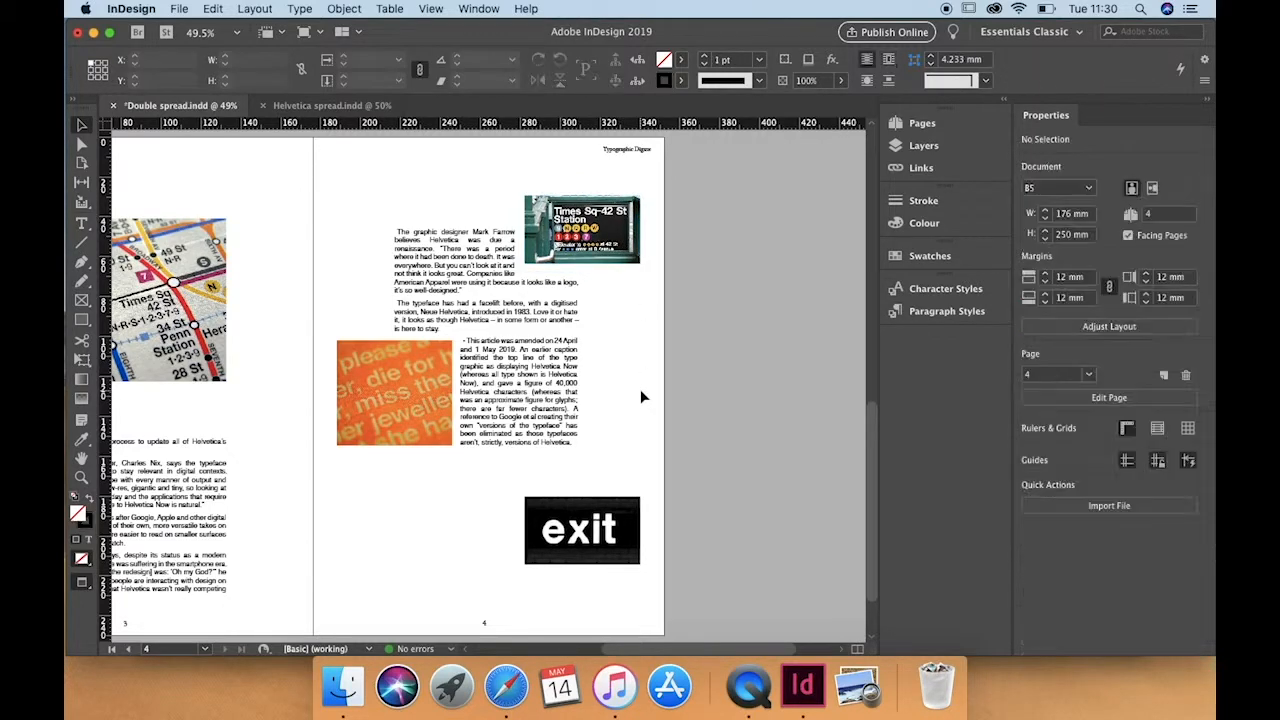
{"action": "left_click", "coordinate": [618, 266]}
{"action": "key", "text": "Down"}
{"action": "key", "text": "Down"}
{"action": "key", "text": "Down"}
{"action": "key", "text": "Down"}
{"action": "key", "text": "Down"}
{"action": "key", "text": "Down"}
{"action": "key", "text": "Down"}
{"action": "key", "text": "Down"}
{"action": "key", "text": "Down"}
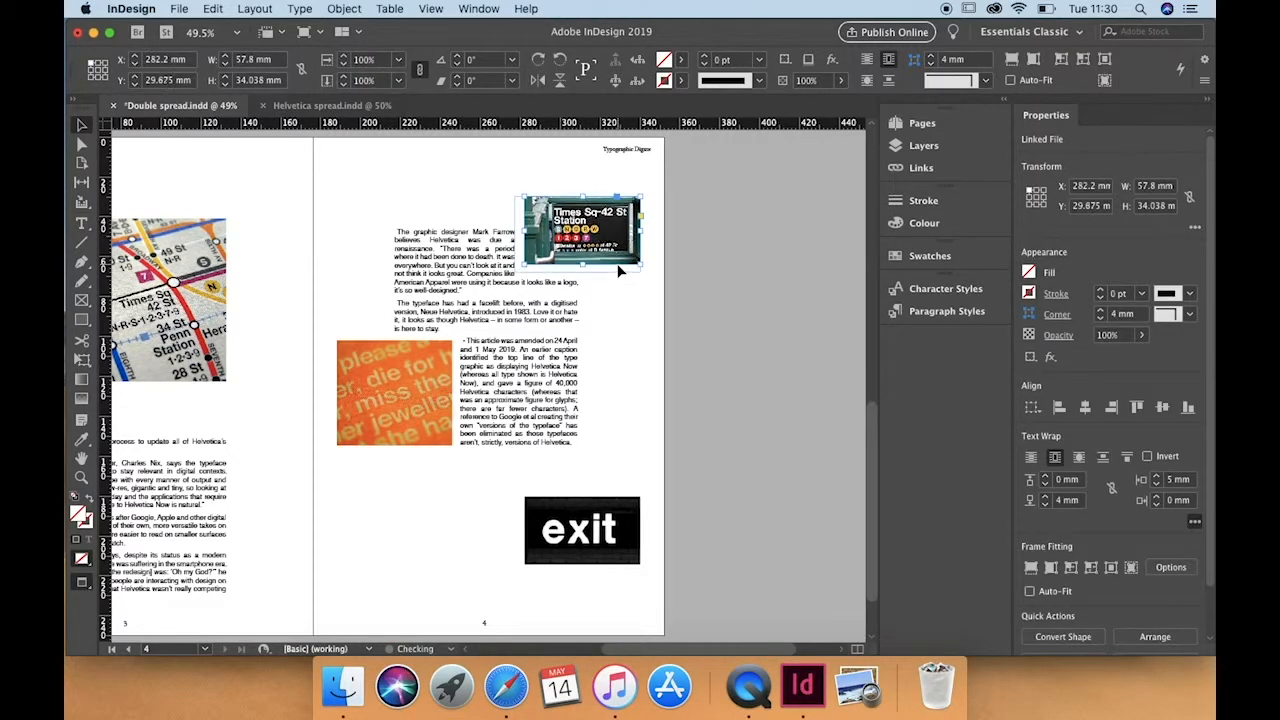
{"action": "left_click", "coordinate": [648, 423]}
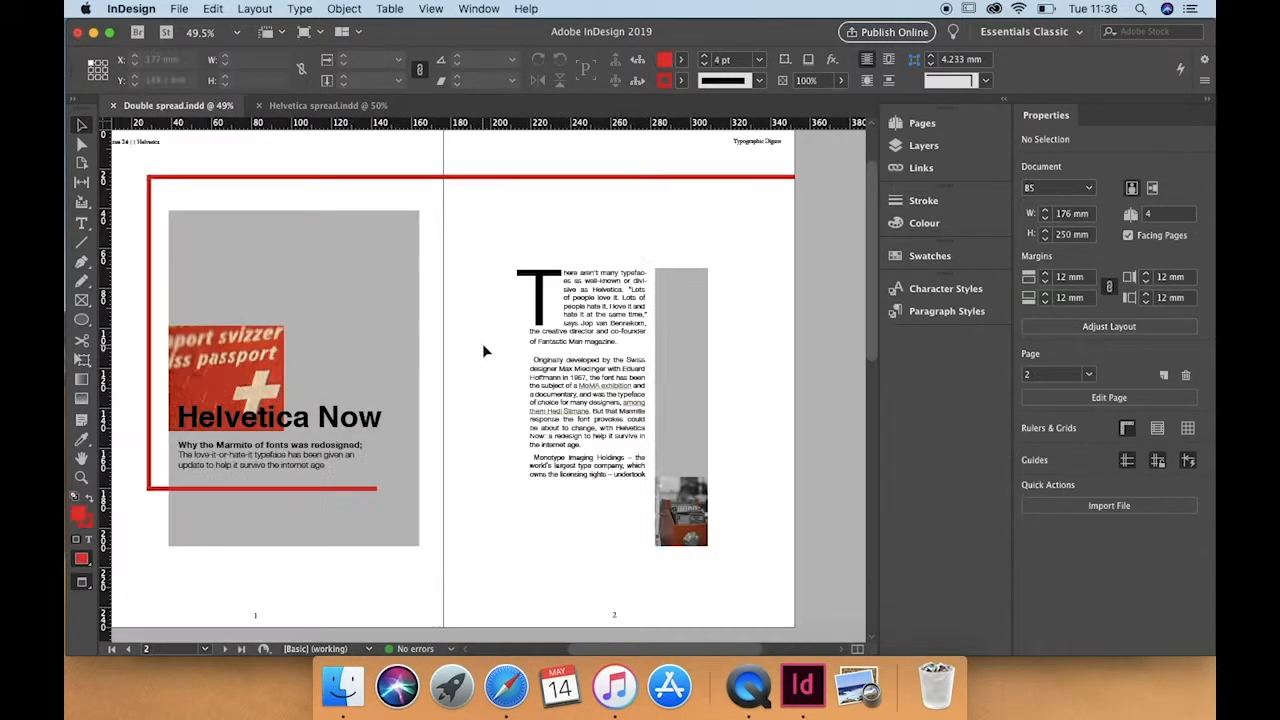
Add pull-quote "Love it or hate it, it looks as though Helvetica, in some form or another, is here to stay." above page 2's article, Y 39.875 mm.
{"action": "type", "text": "Love it or hate it, it looks as though Helvetica, in some form or another, is here to stay."}
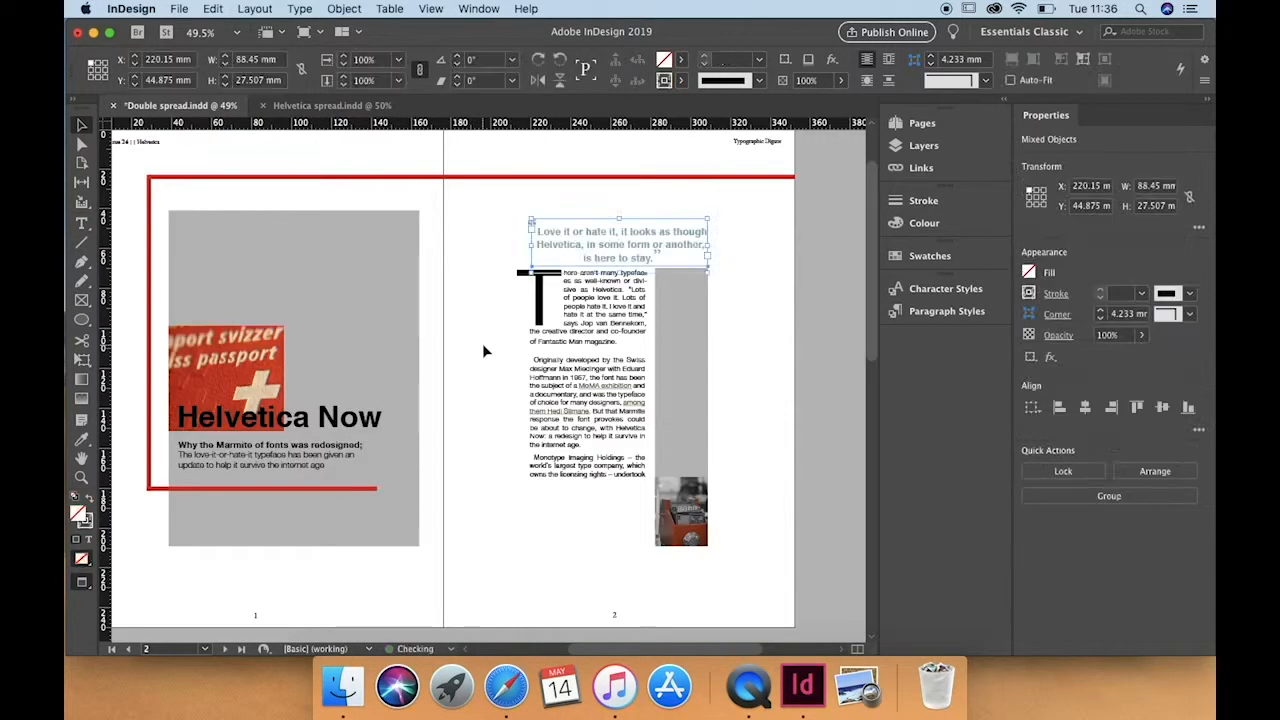
{"action": "key", "text": "shift+Up"}
{"action": "key", "text": "shift+Up"}
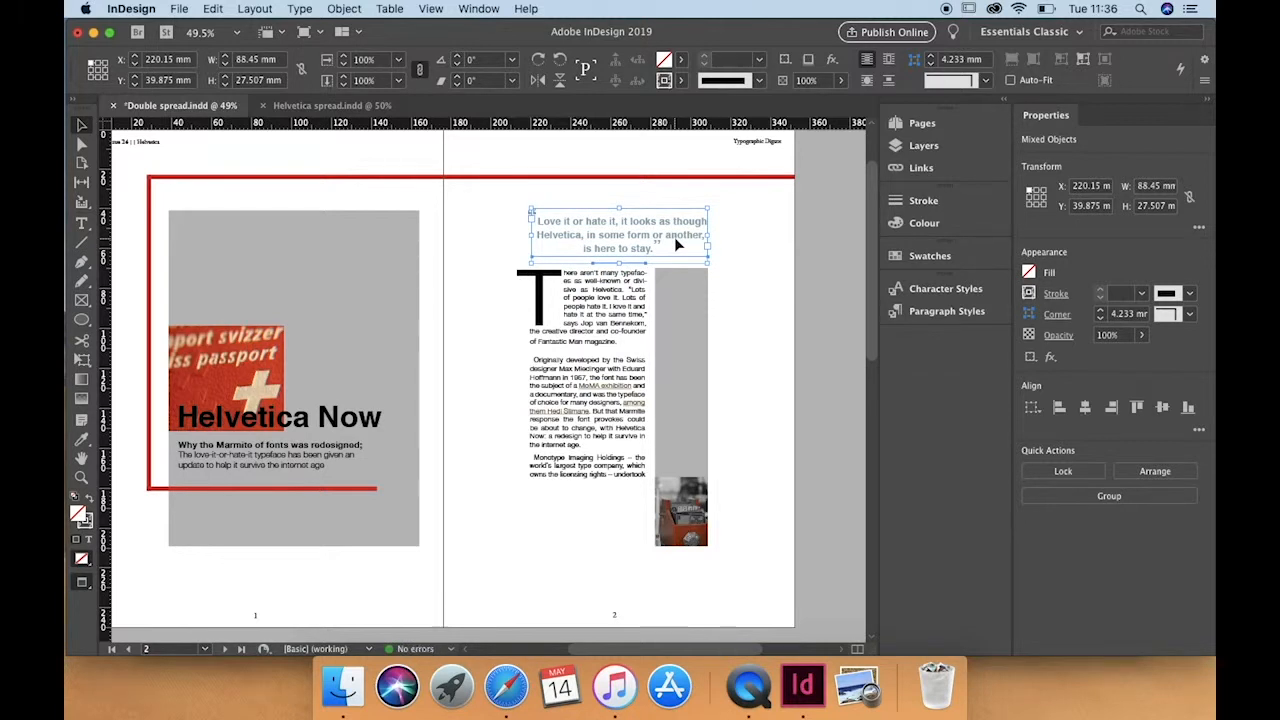
Review the magazine layout full screen, switching between the spreads for pages 1–2 and 3–4.
{"action": "left_click_drag", "start_coordinate": [847, 125], "coordinate": [843, 214]}
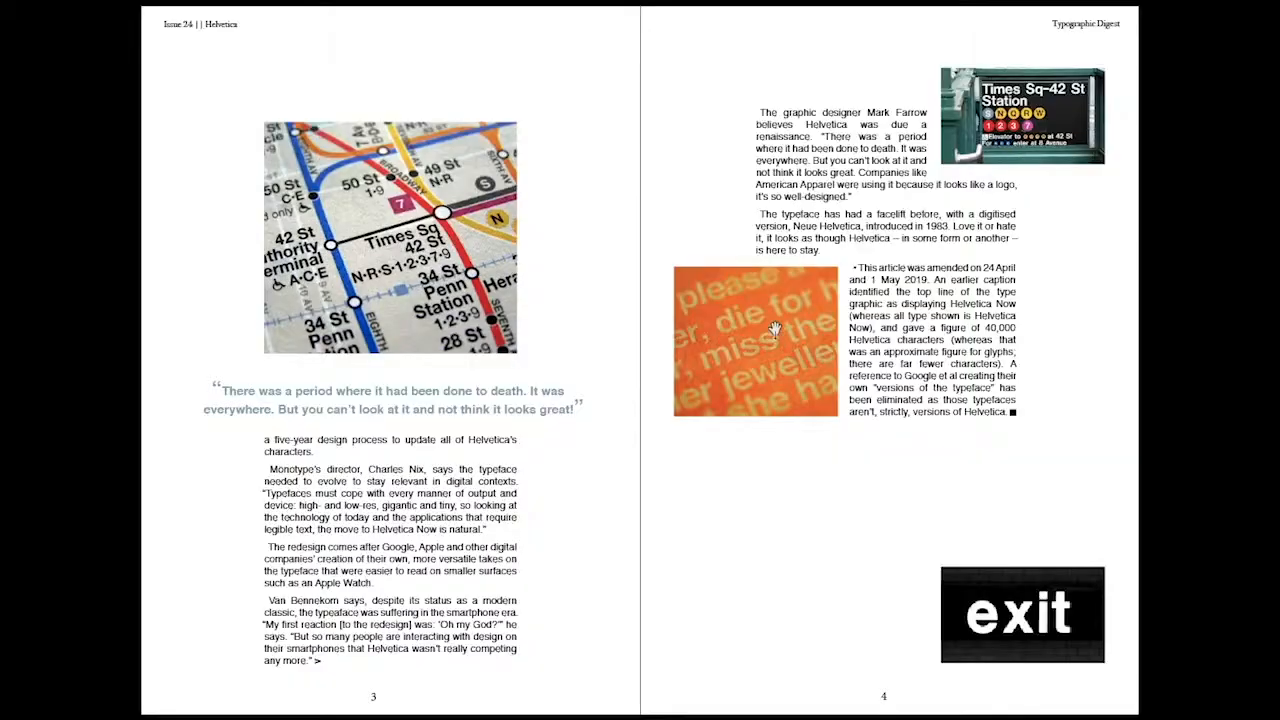
{"action": "key", "text": "Left"}
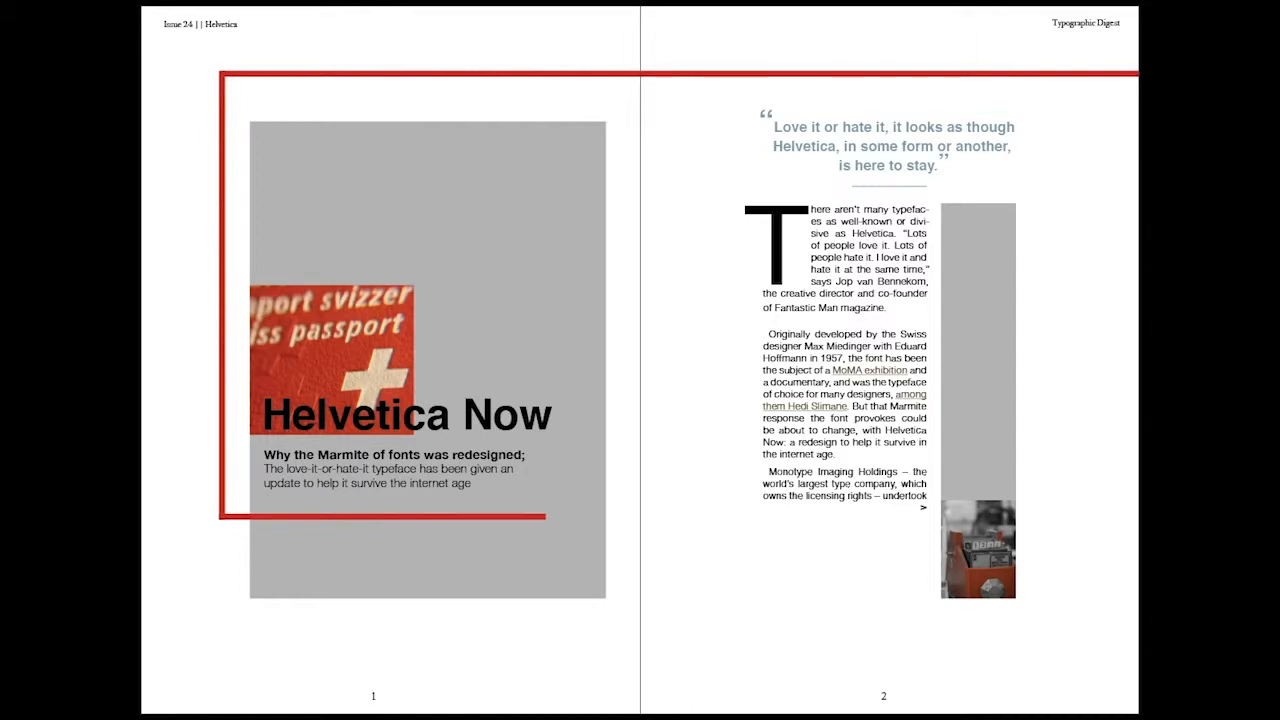
{"action": "key", "text": "Right"}
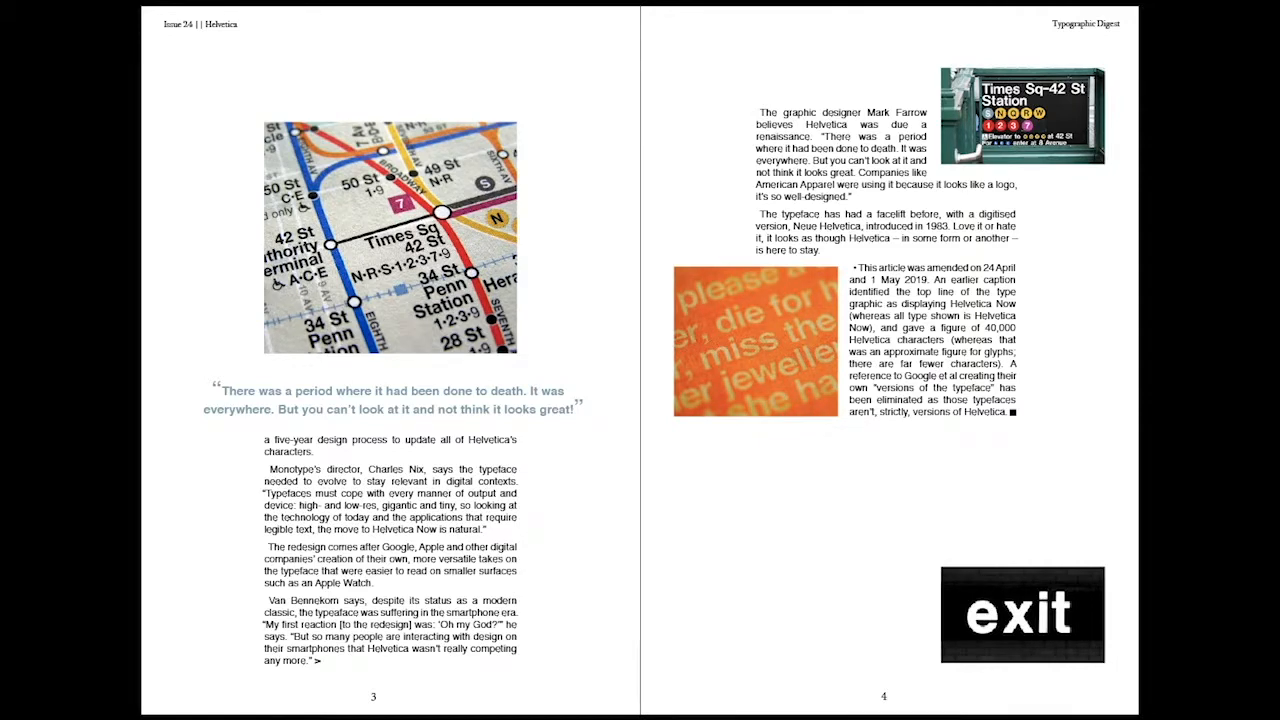
{"action": "key", "text": "Left"}
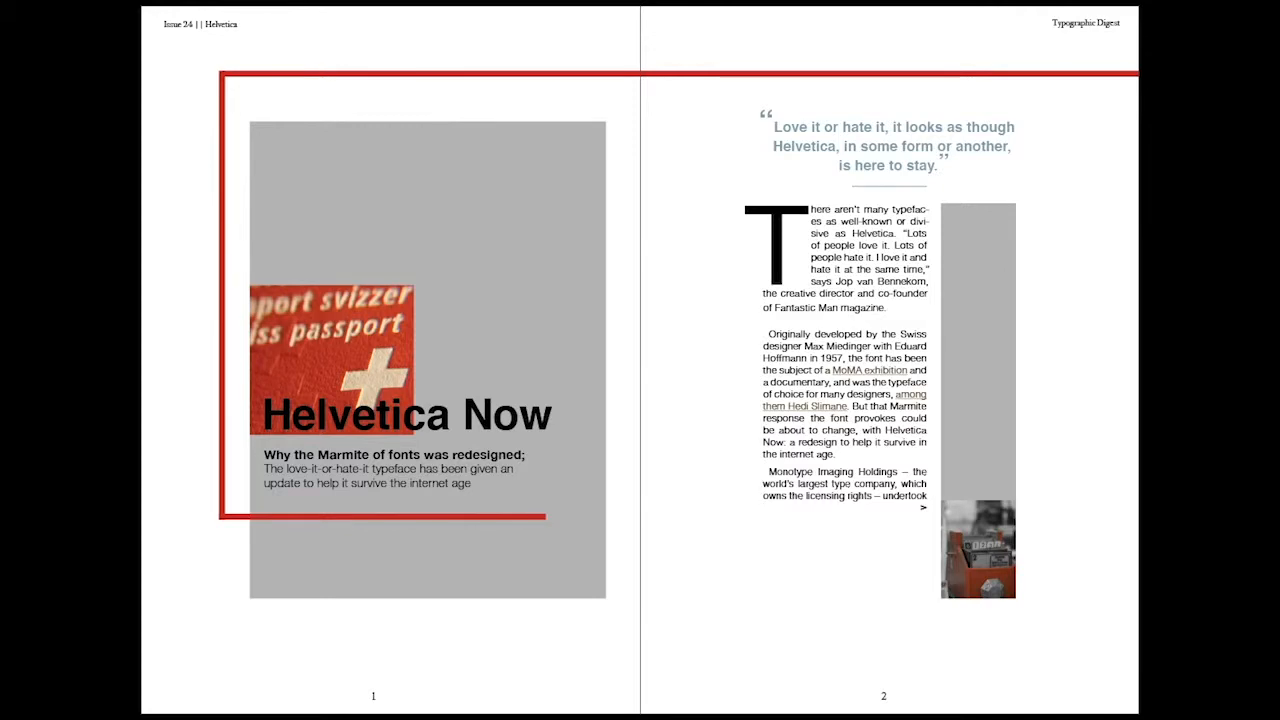